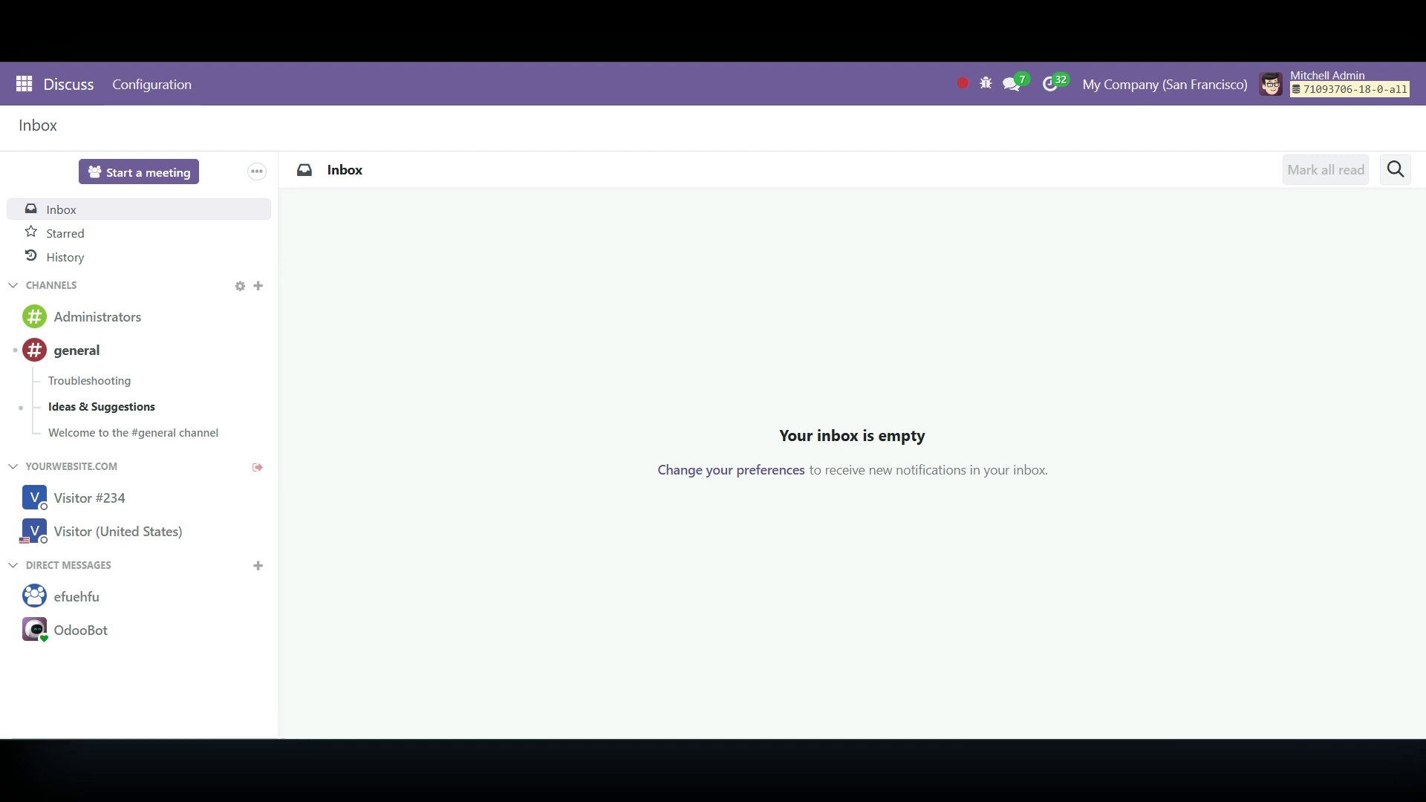
- Switch to the Inventory app and open its product categories list
click(24, 84)
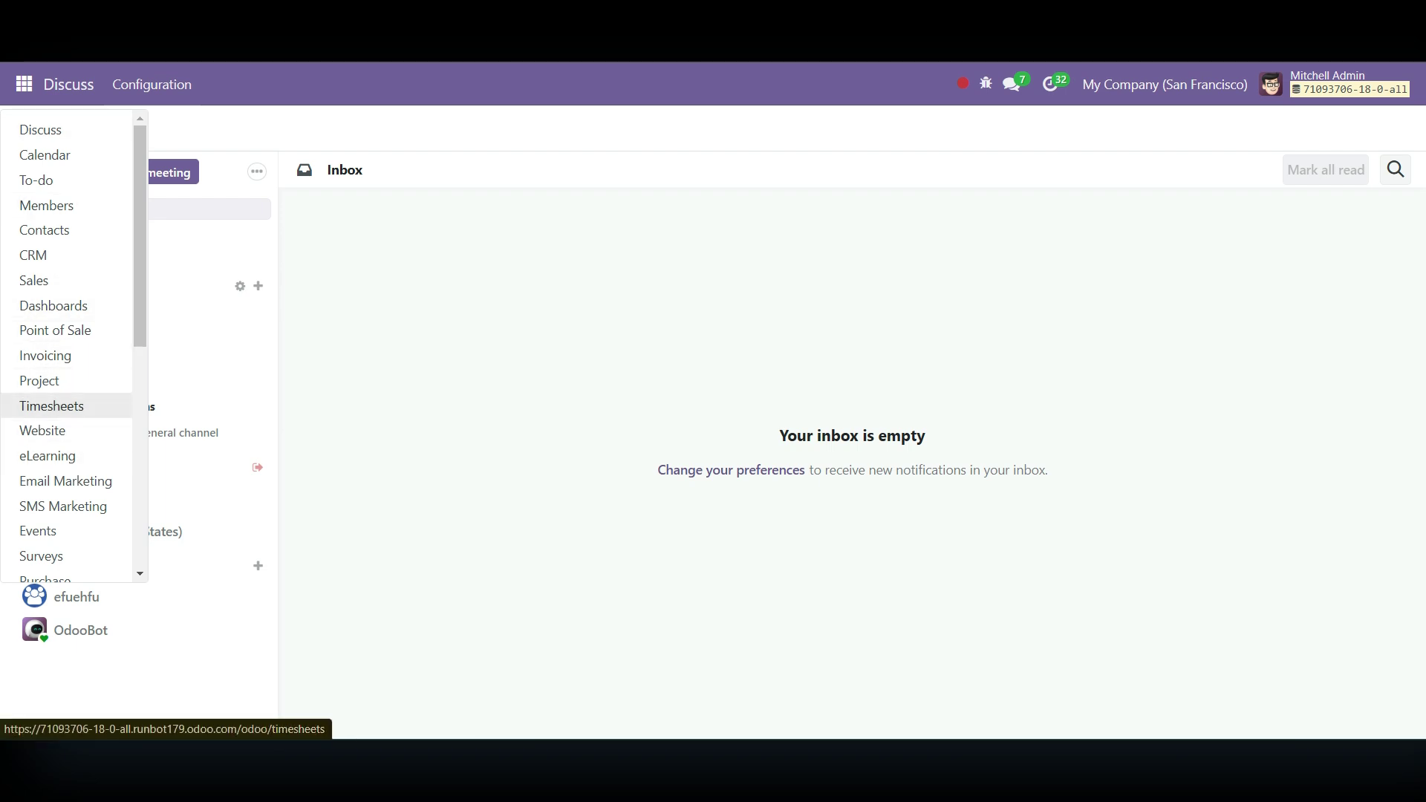
scroll(52, 406, down, 1)
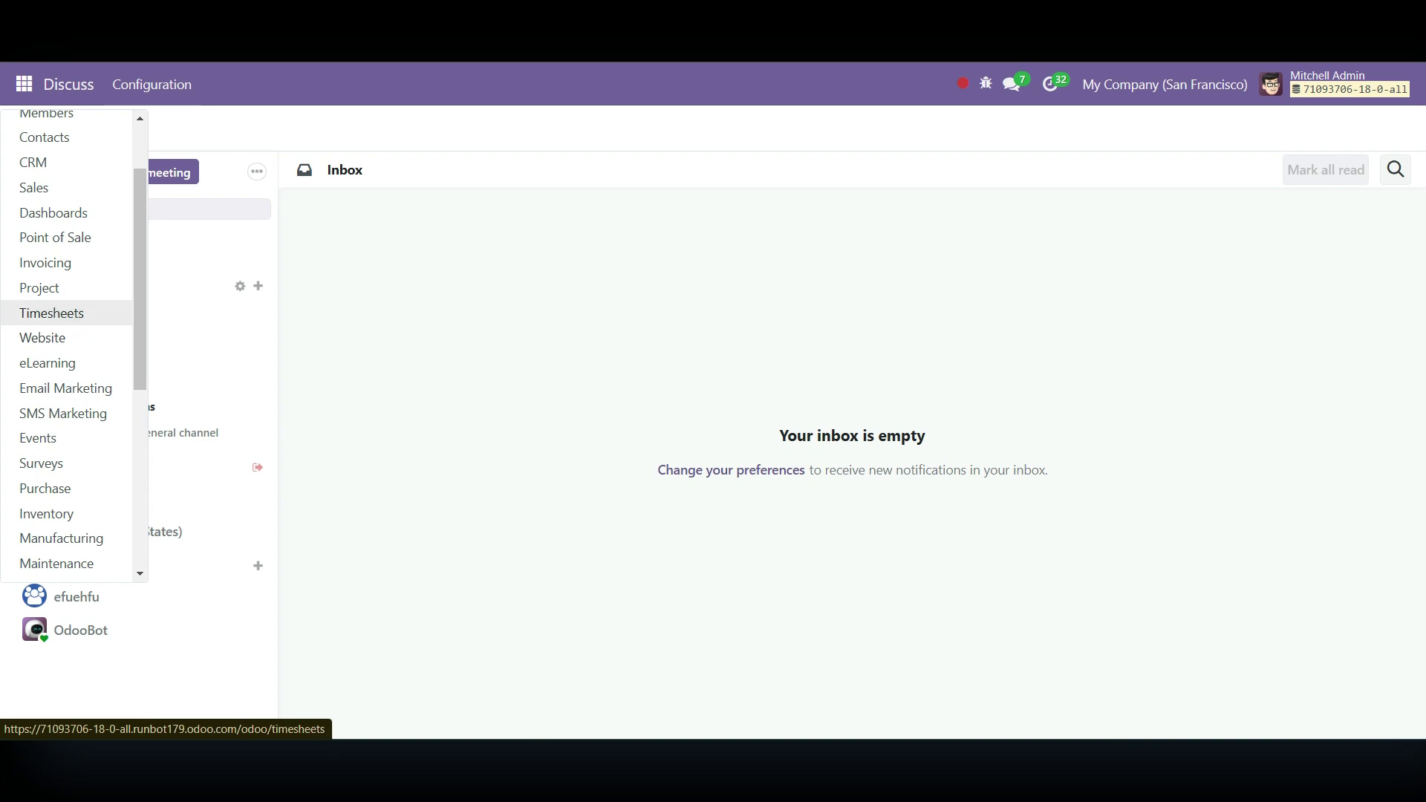
scroll(52, 337, down, 1)
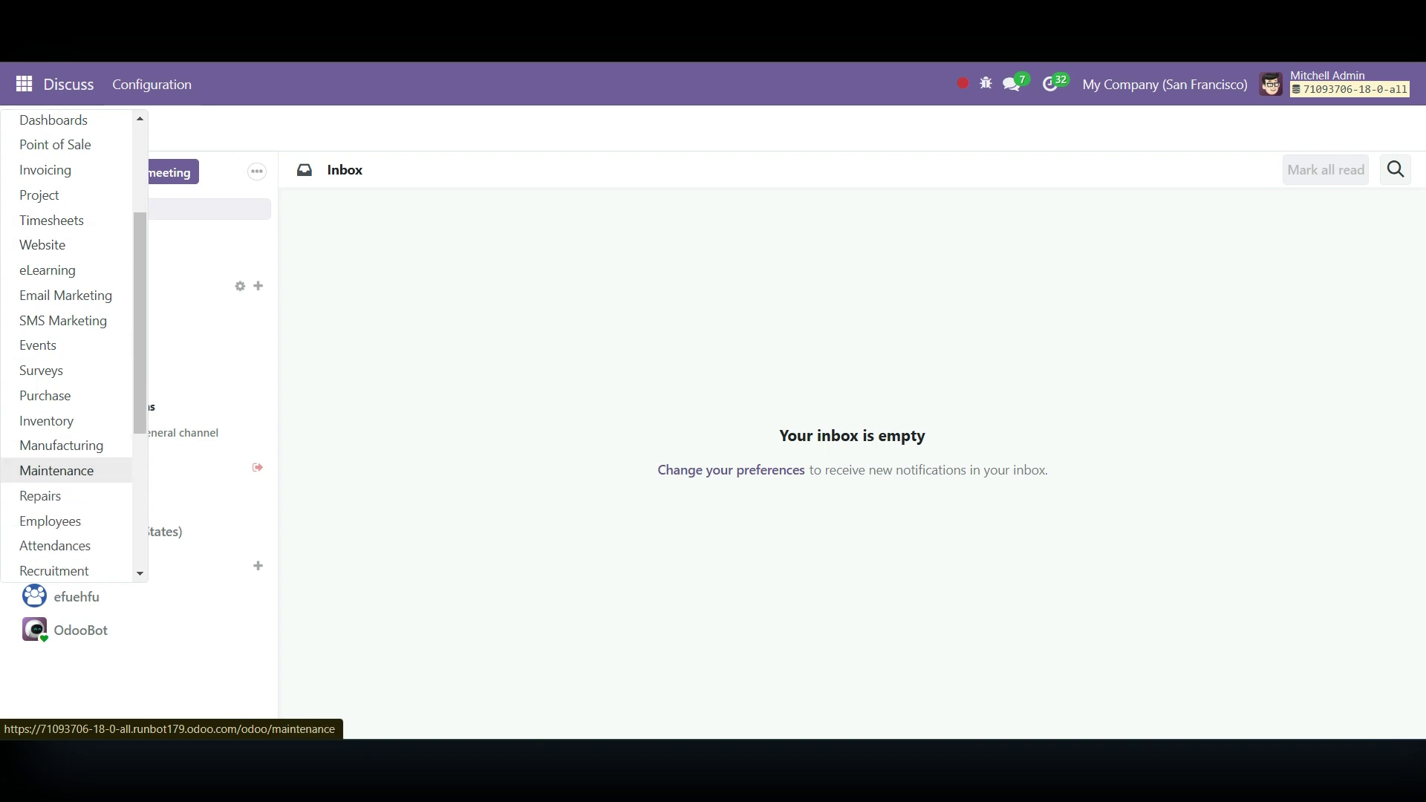
click(46, 421)
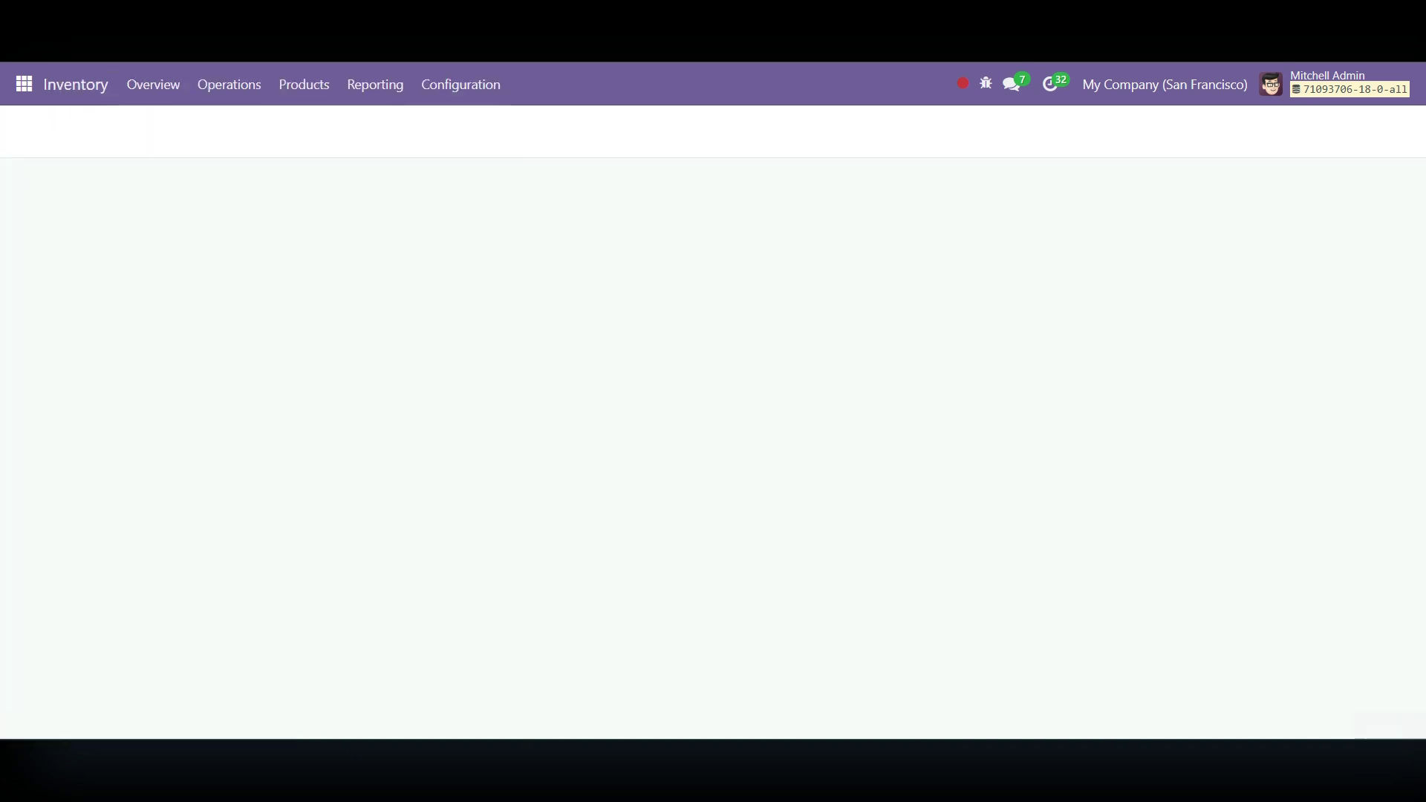
click(461, 84)
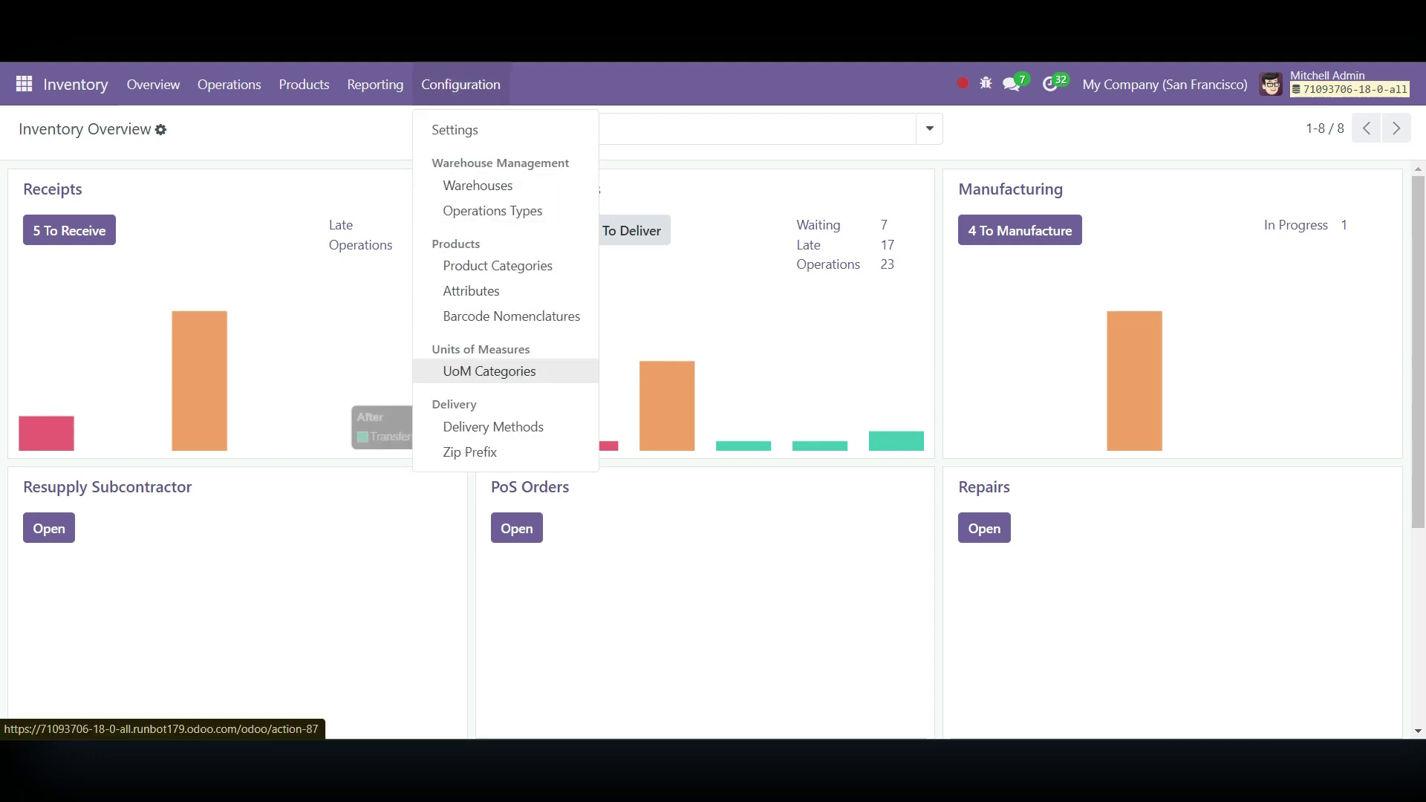
click(498, 265)
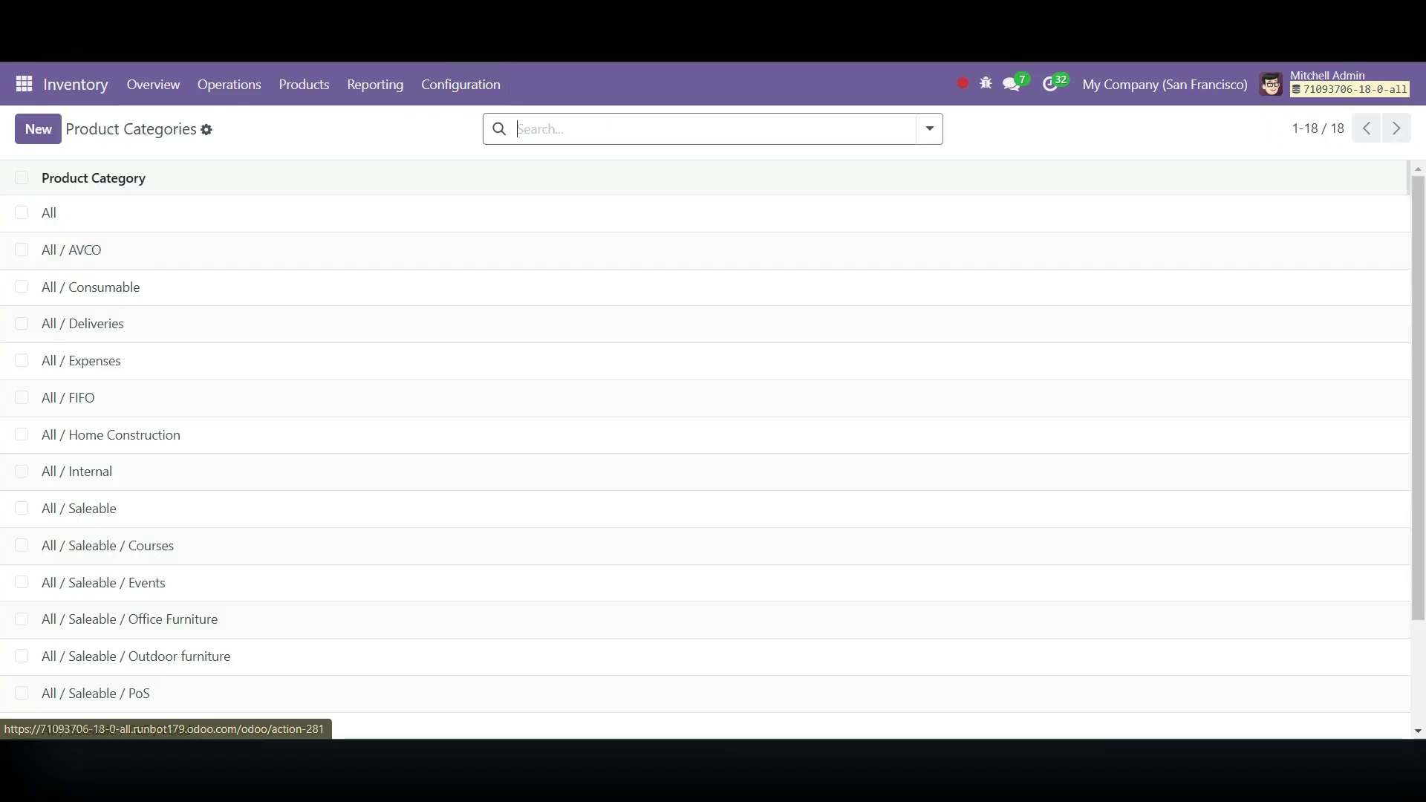
- Open the All / Saleable / Office Furniture category and choose Standard Price as its costing method
scroll(705, 397, down, 2)
scroll(706, 397, up, 2)
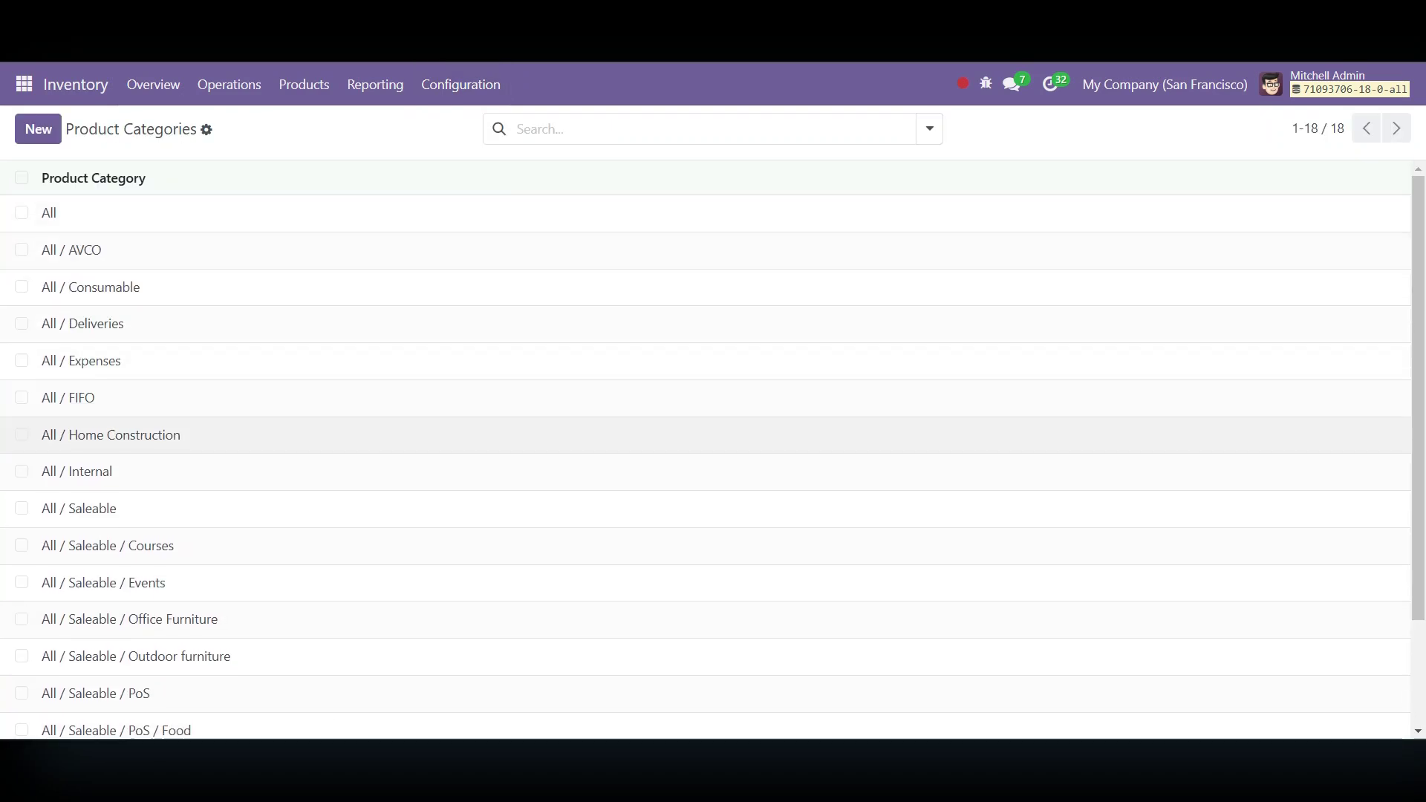
scroll(706, 414, down, 1)
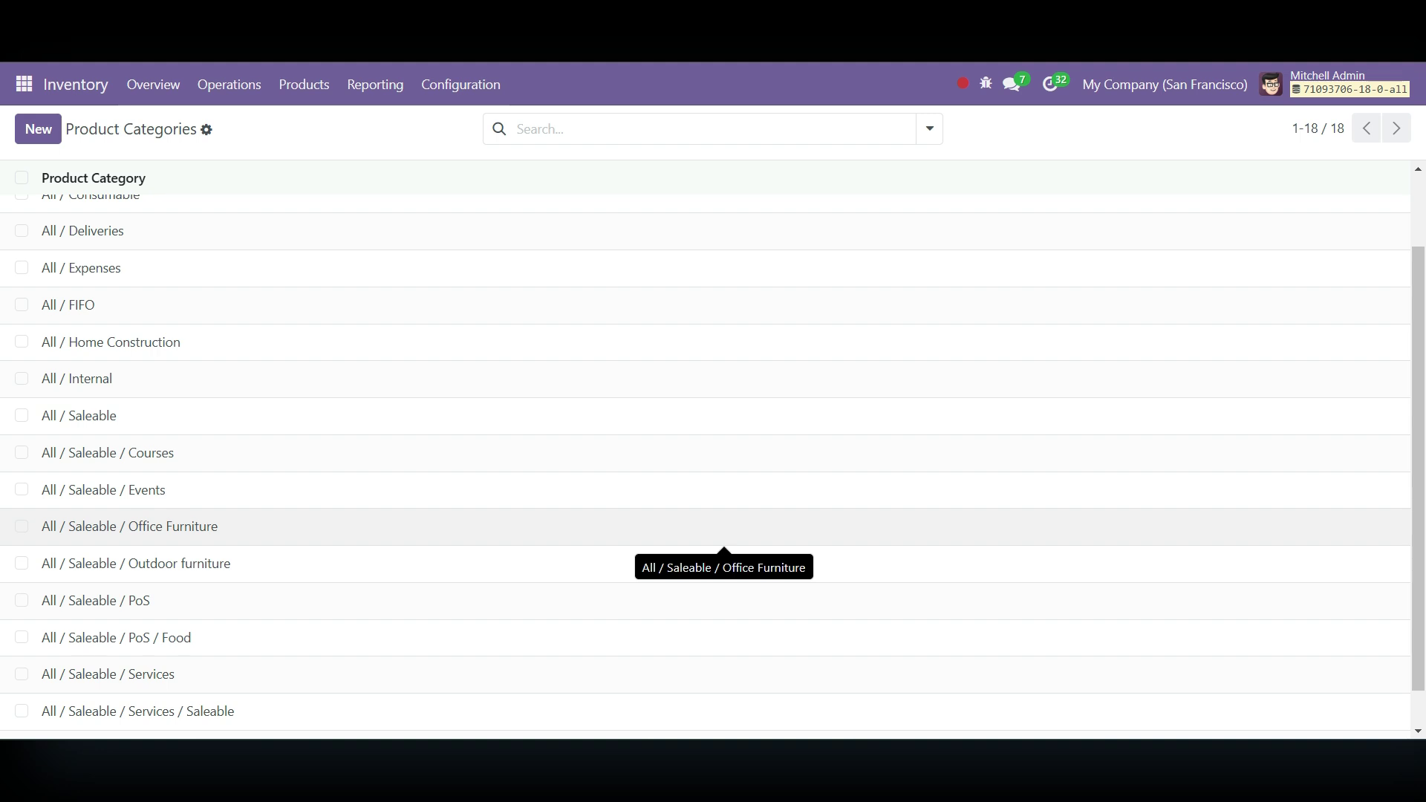
click(725, 528)
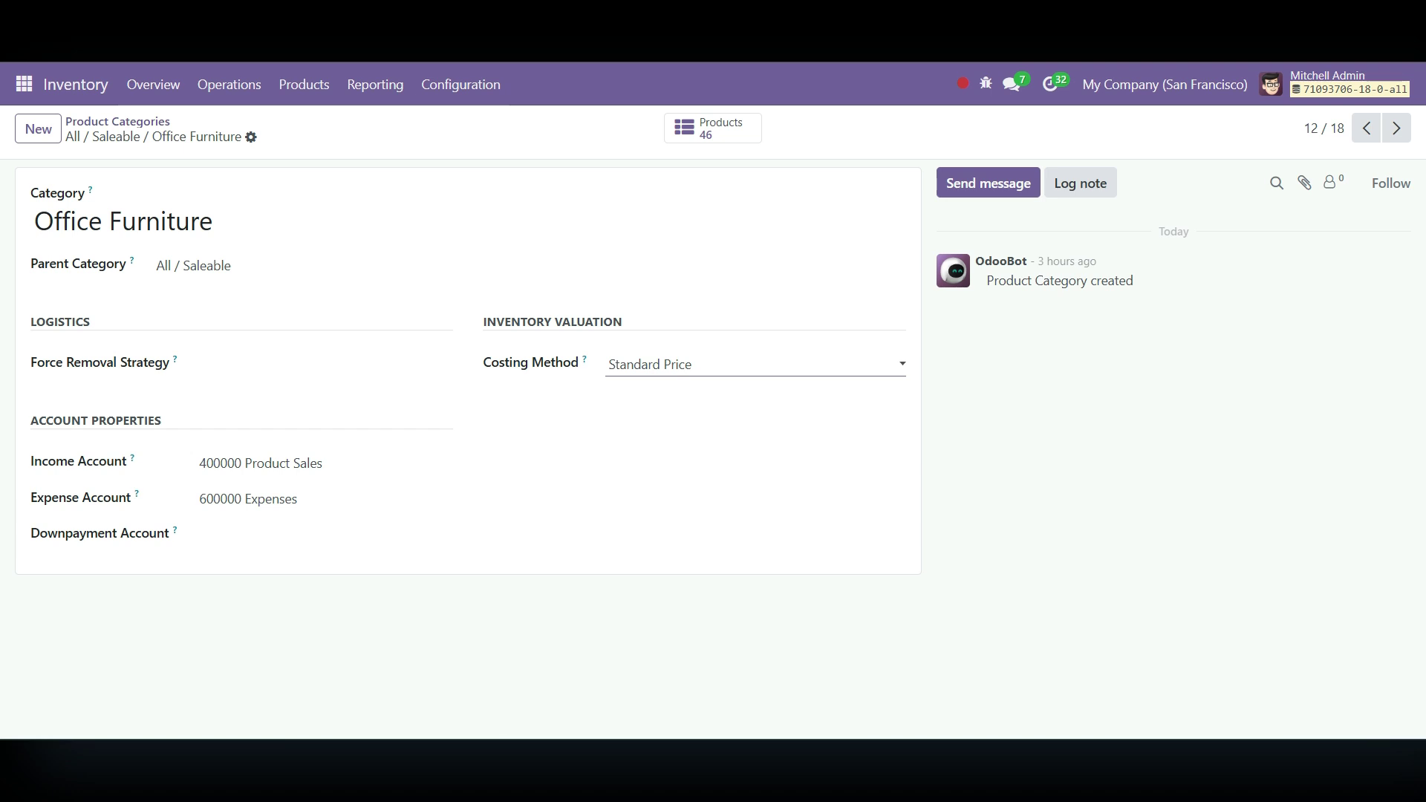
click(754, 364)
click(653, 391)
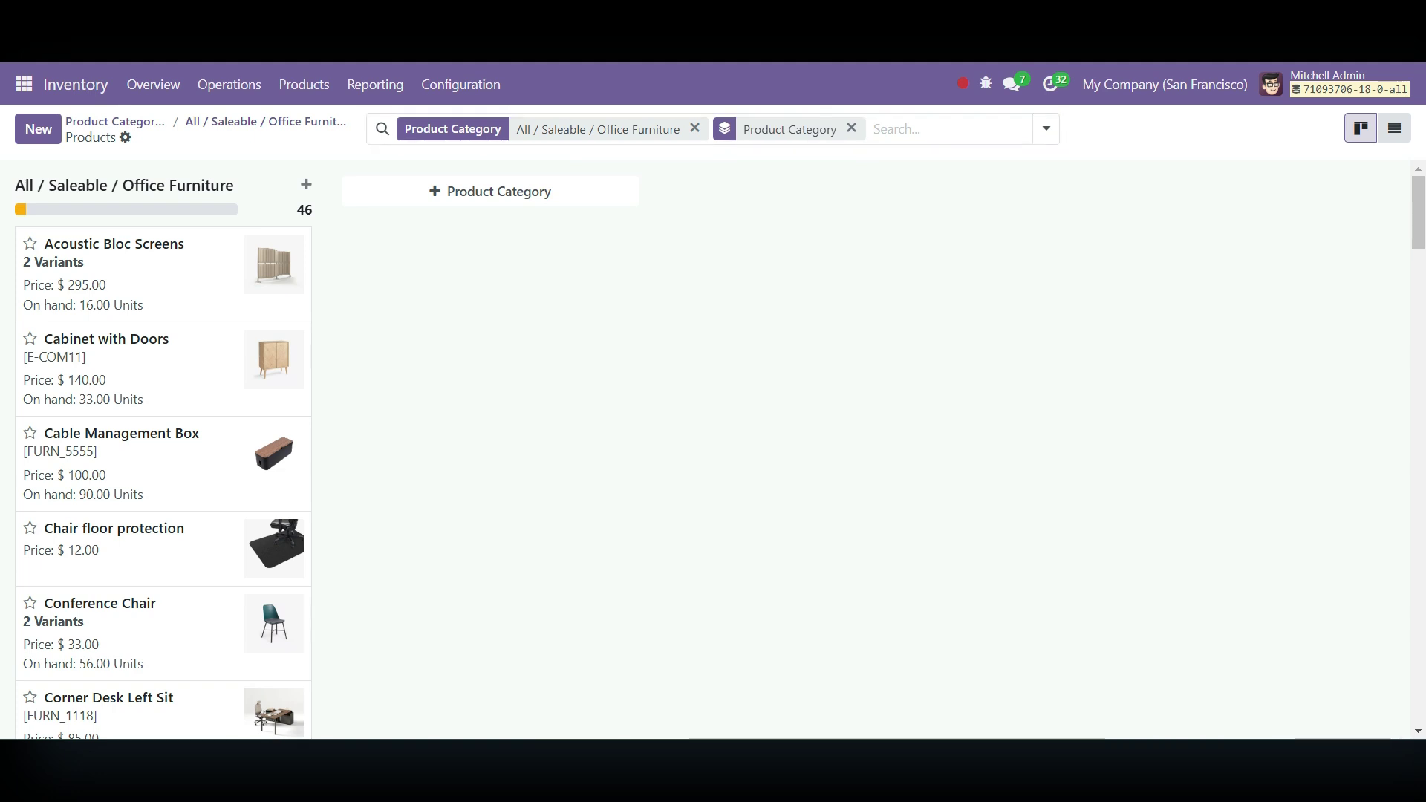
- Open the Cabinet with Doors product from the Office Furniture category's products and check its cost
click(106, 339)
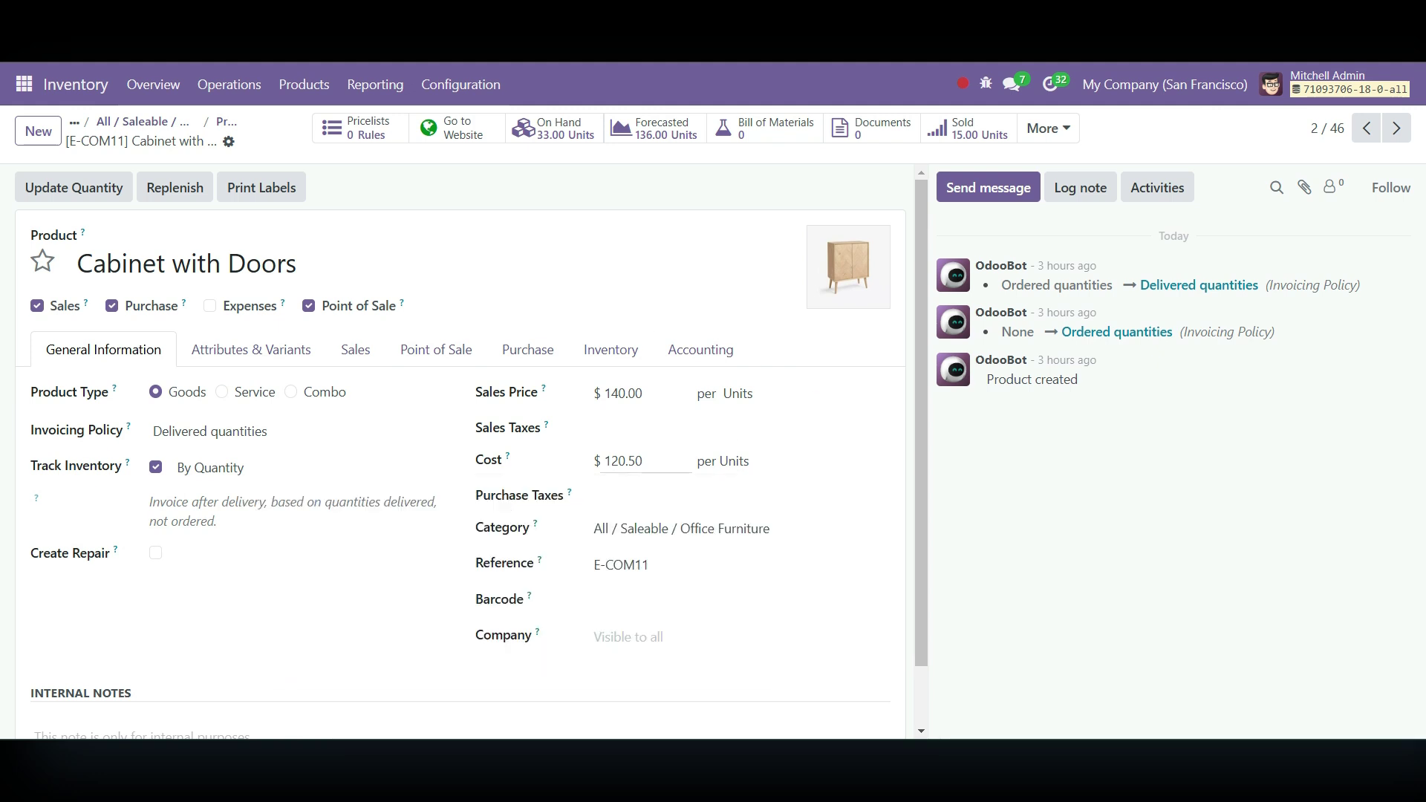
click(624, 461)
mouse_move(507, 457)
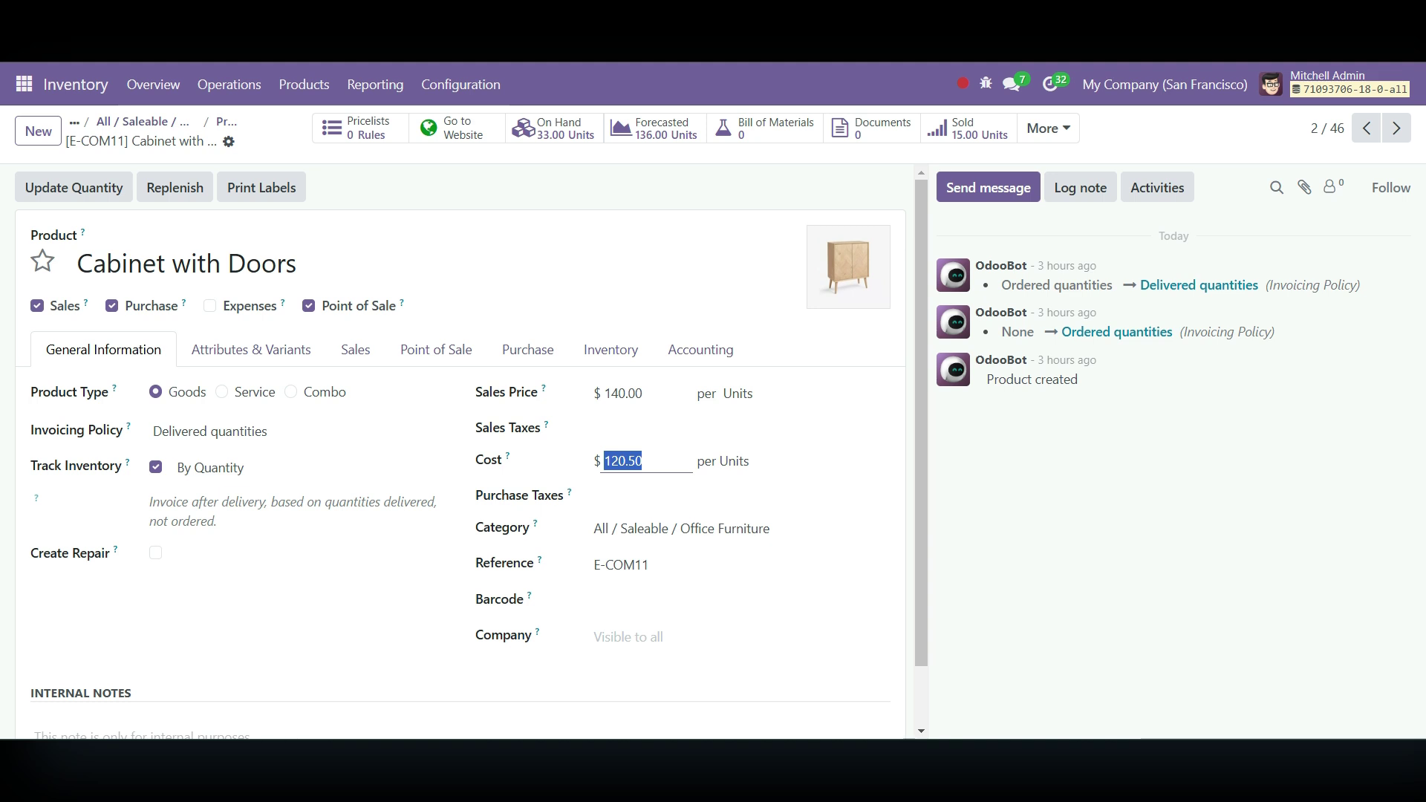
click(372, 263)
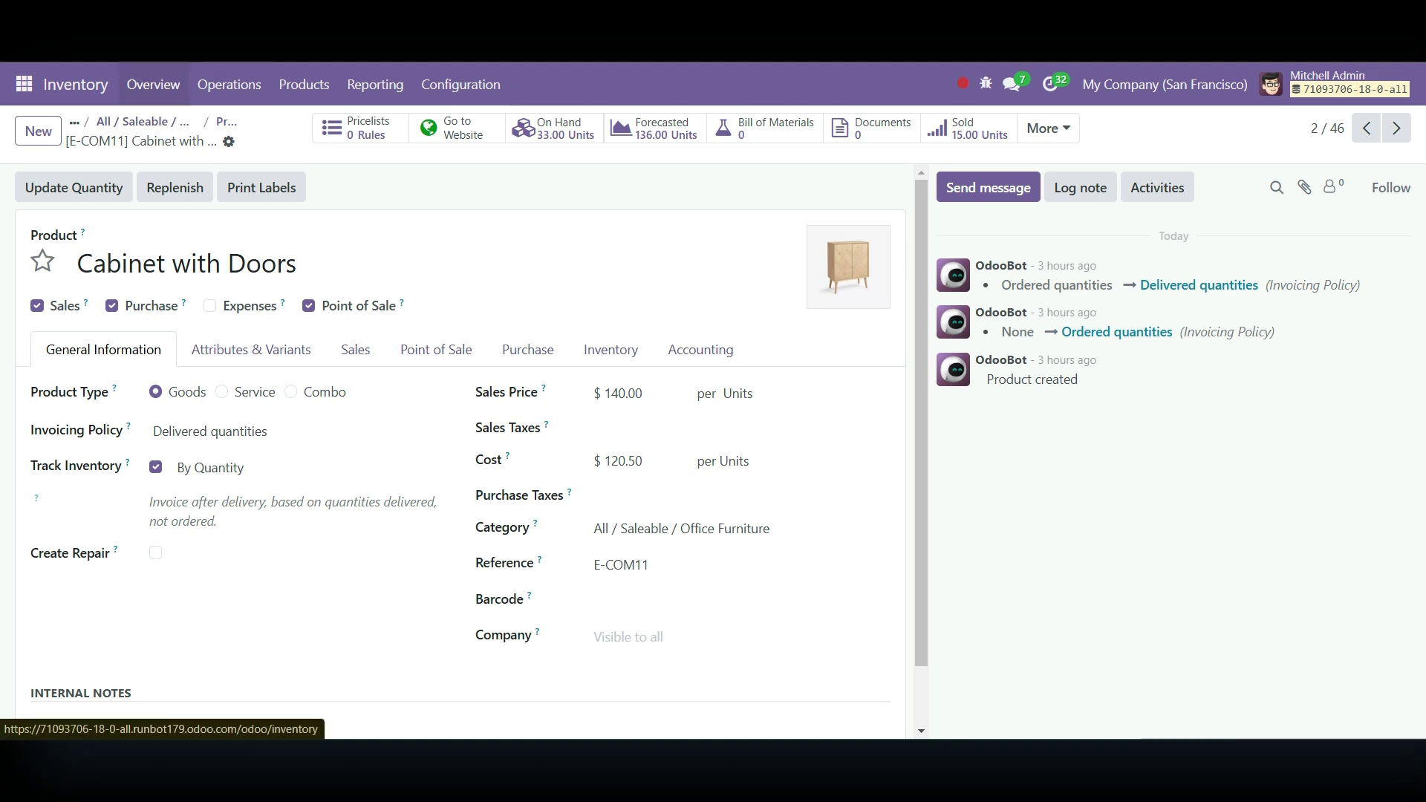
- Enable Storage Locations and Multi-Step Routes in the Inventory warehouse settings and save the settings
click(229, 84)
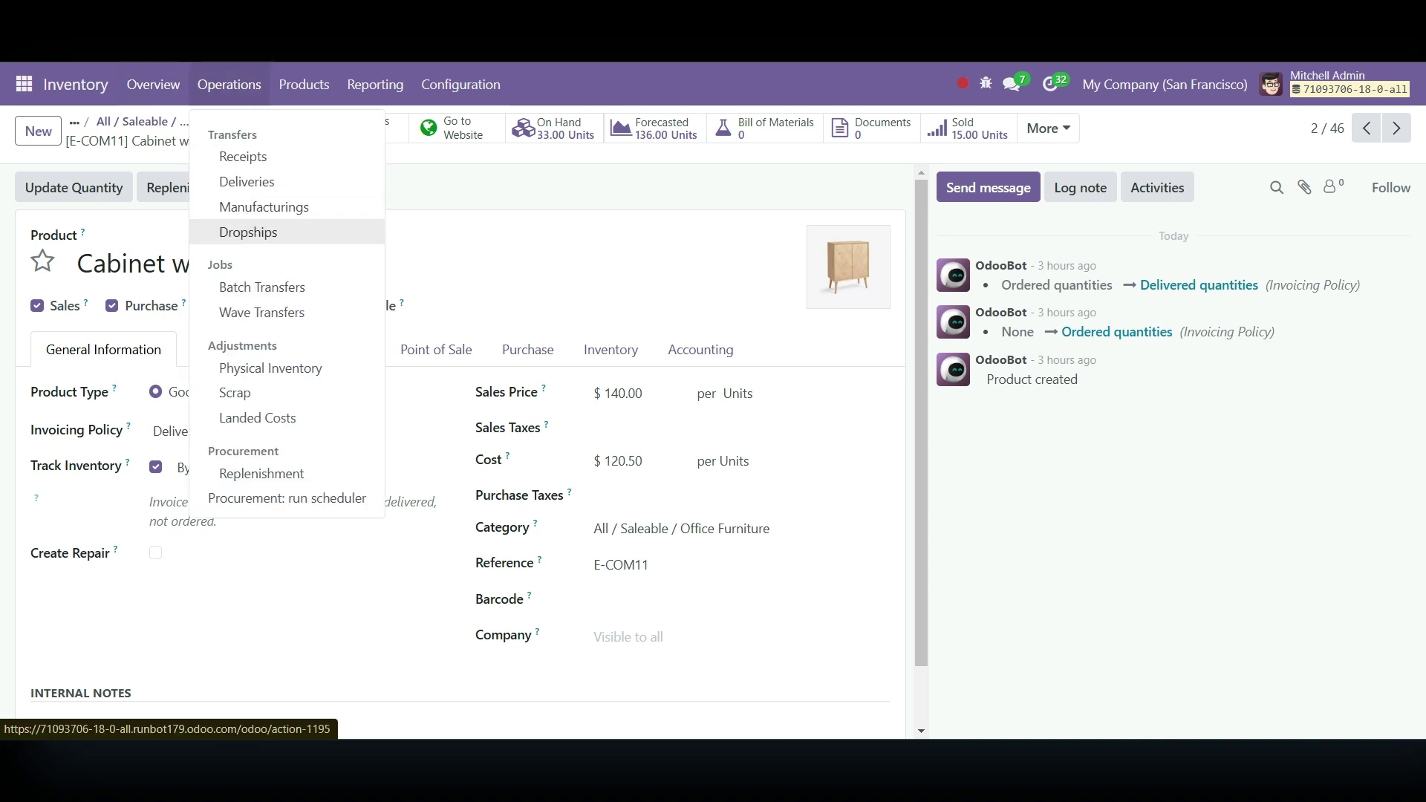
click(460, 84)
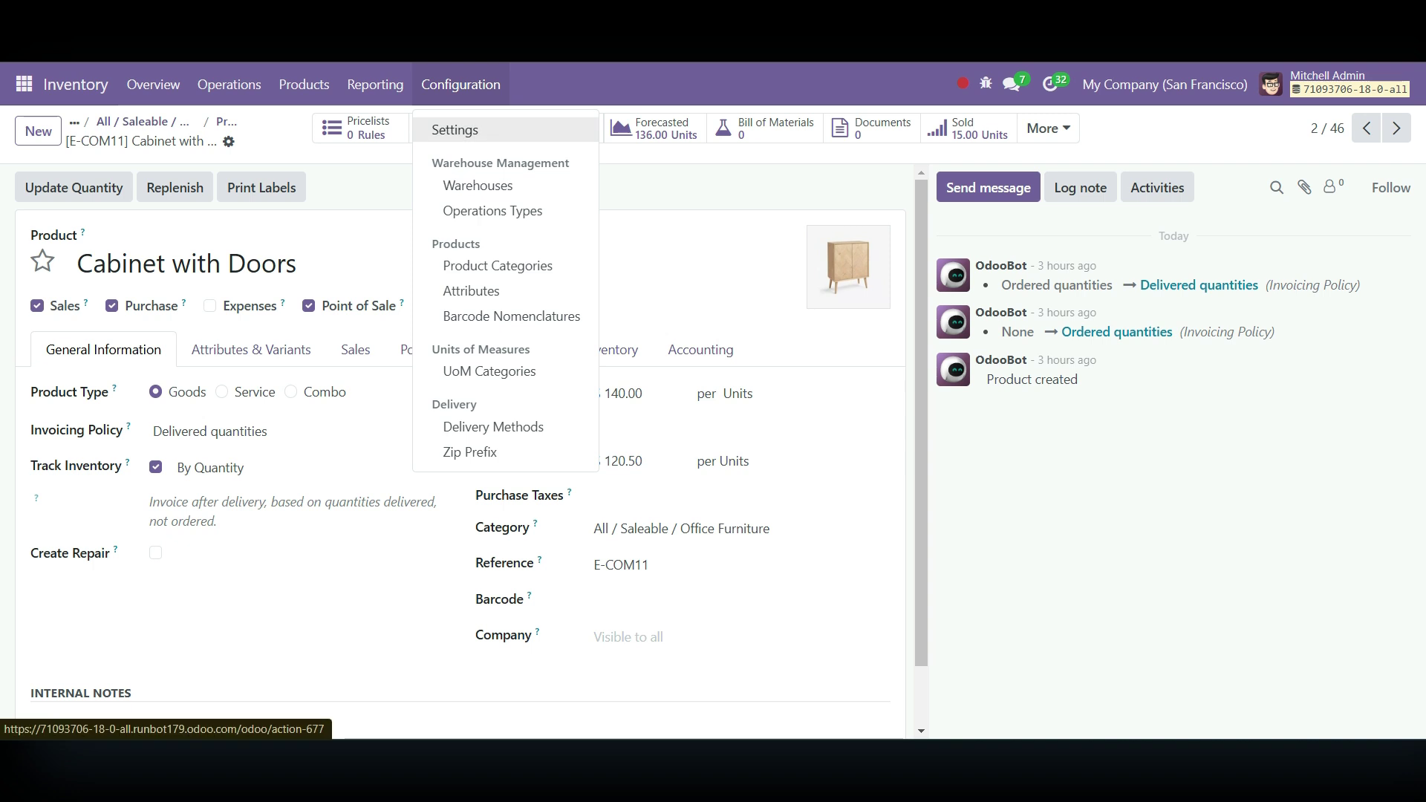
click(457, 128)
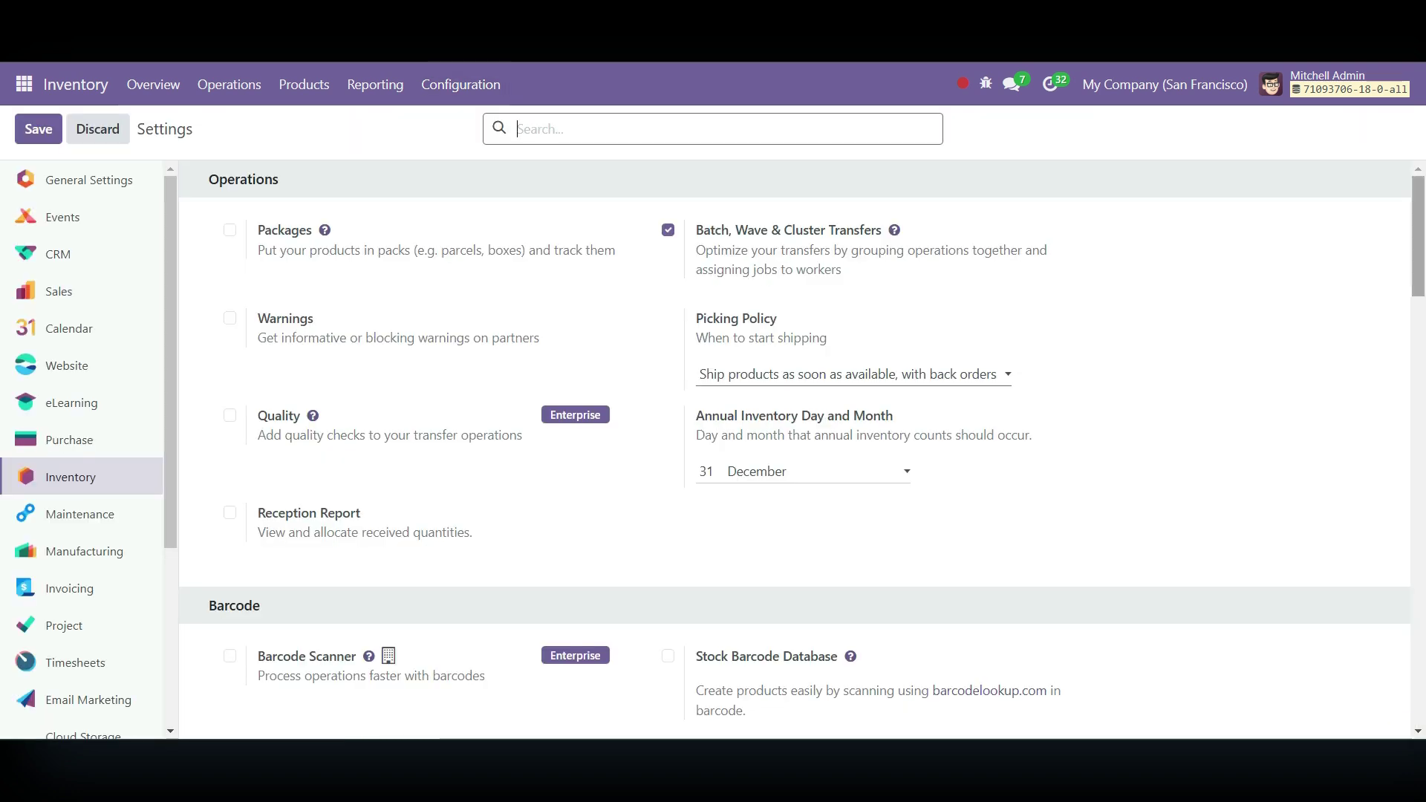
scroll(795, 445, down, 15)
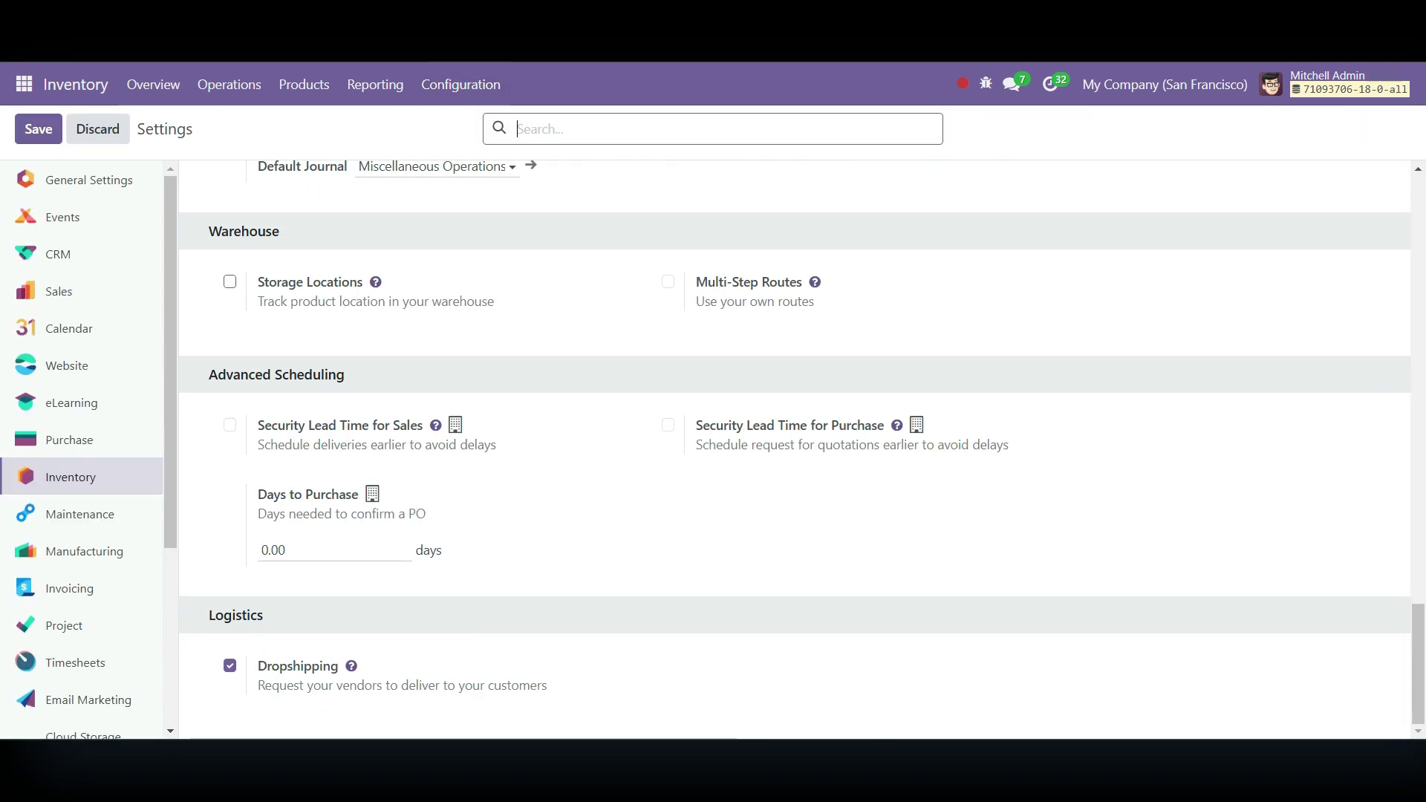
click(230, 282)
click(668, 282)
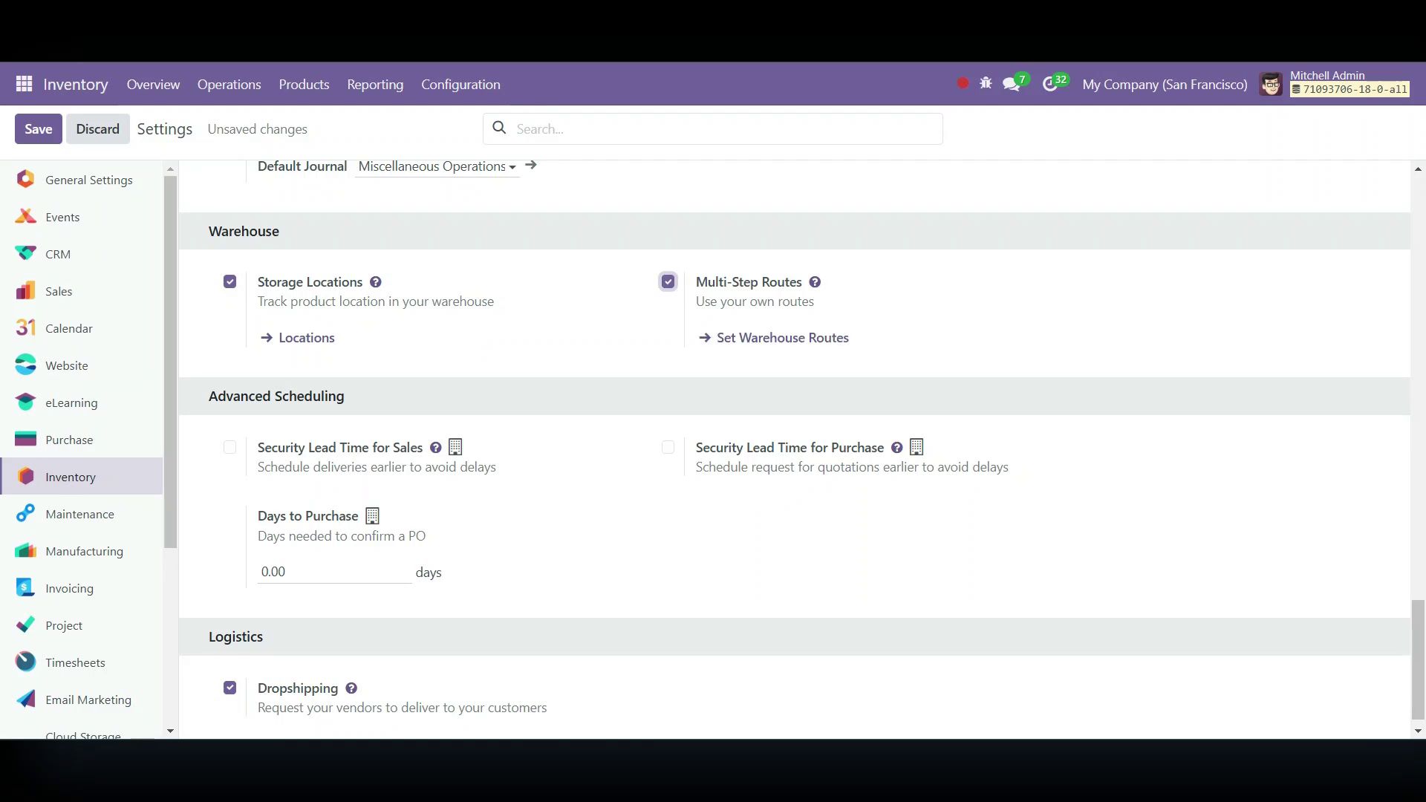
click(38, 129)
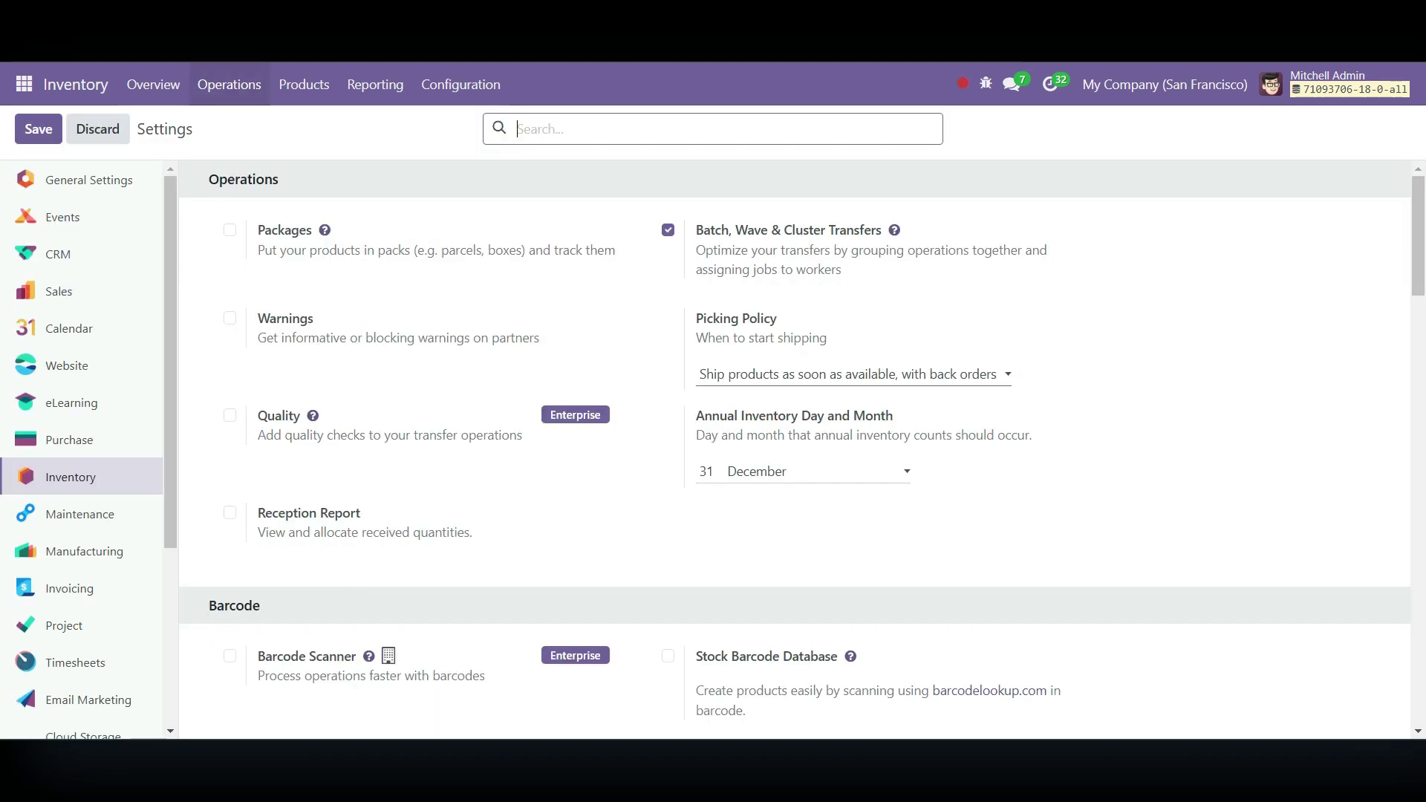
- Create a new internal transfer and fill in its contact
click(228, 84)
click(240, 207)
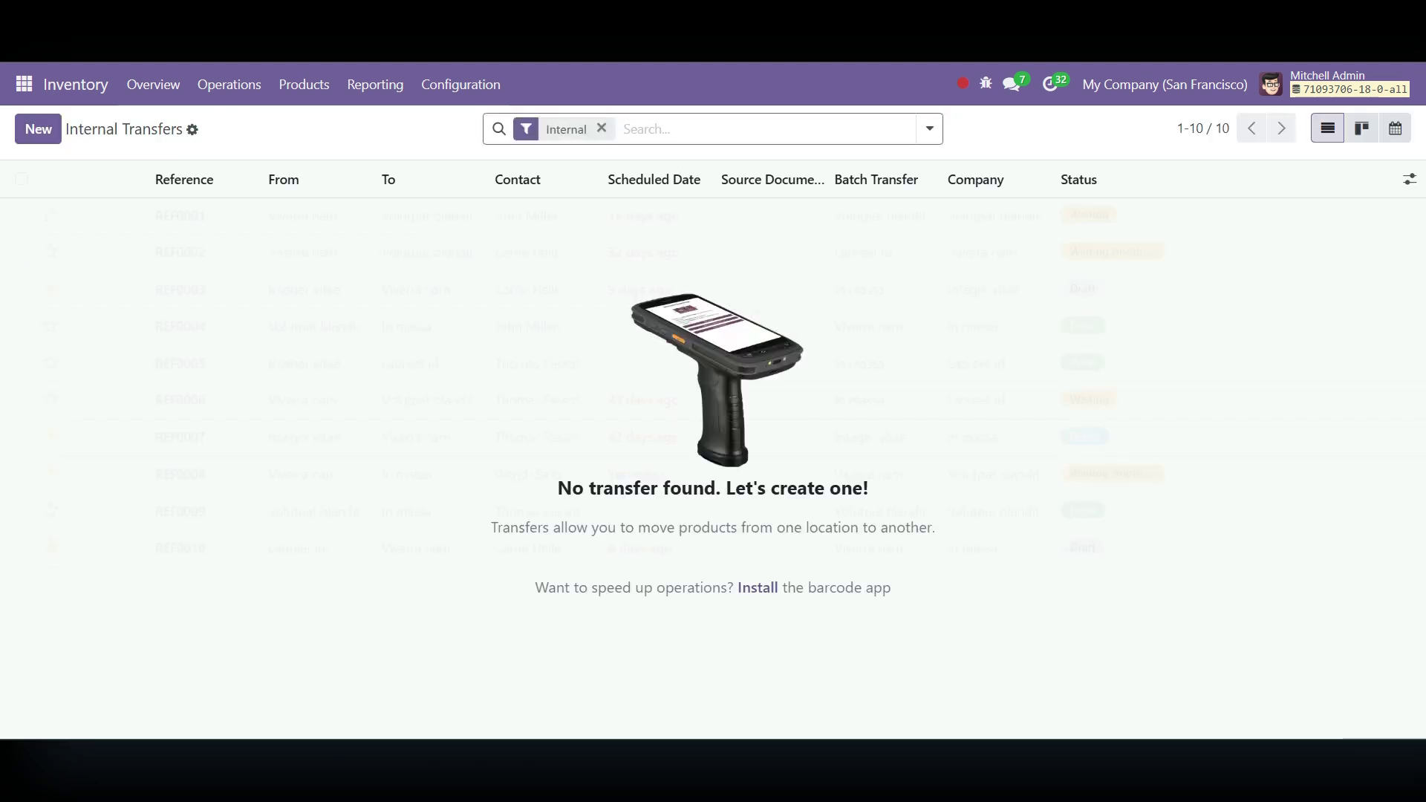
click(37, 129)
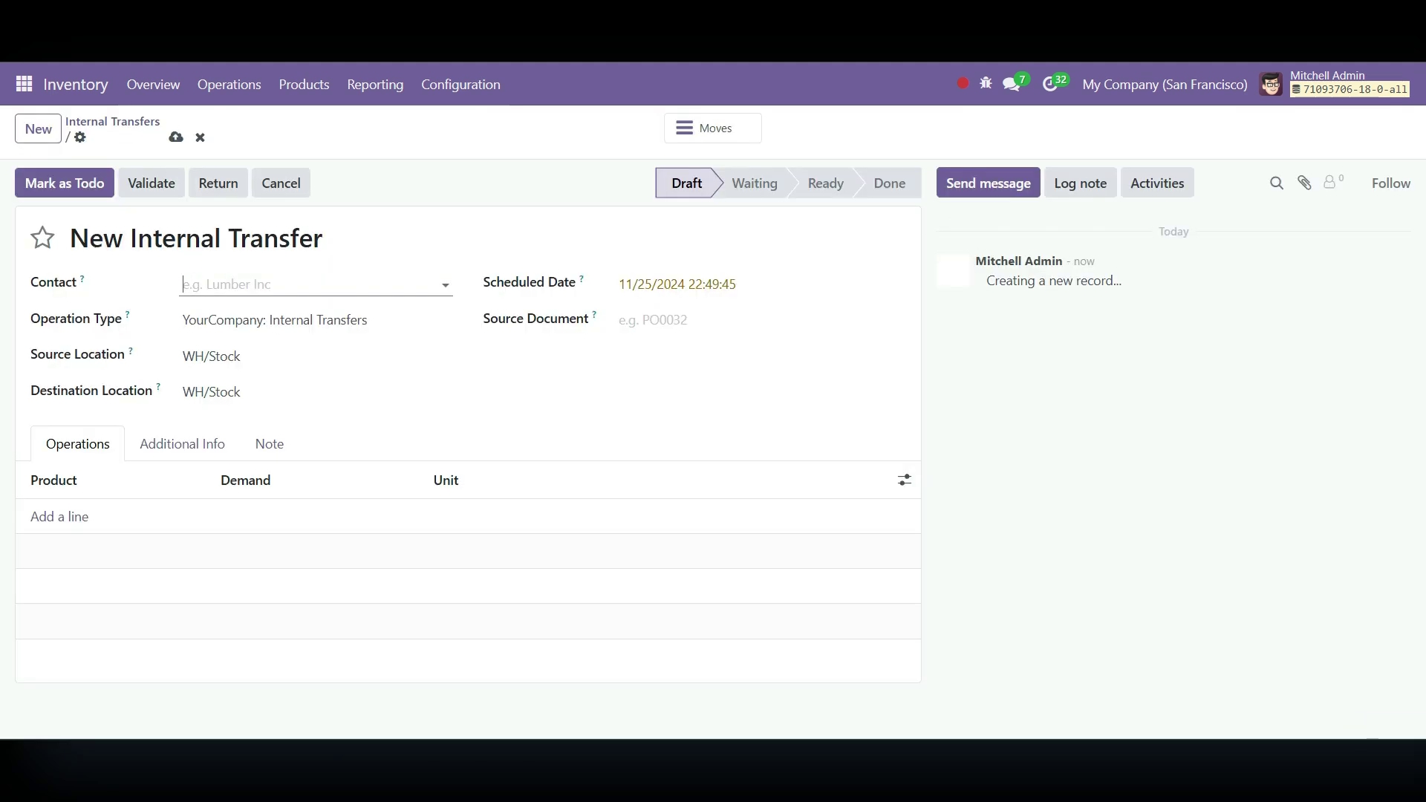
key(Down)
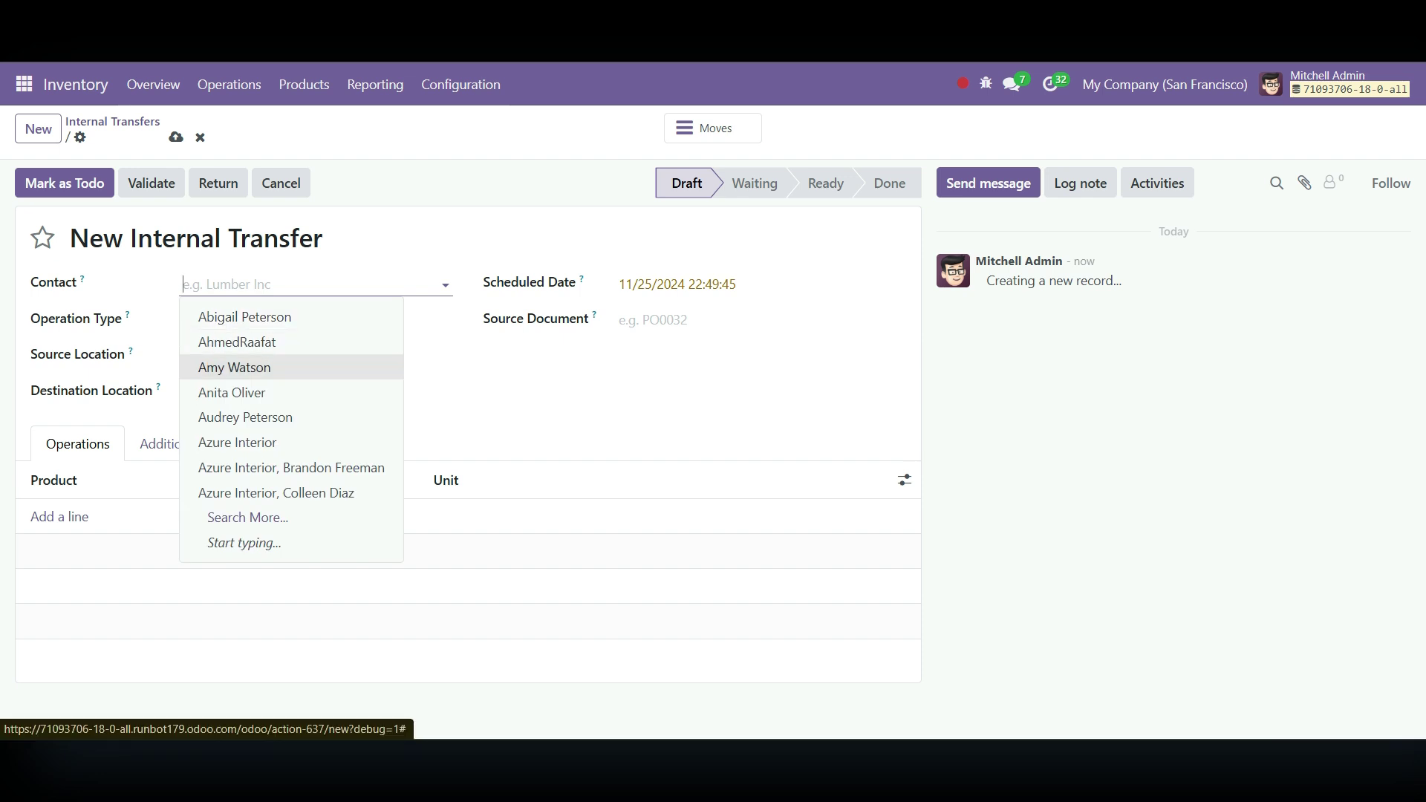
key(Down)
key(Return)
- Open the full search list of destination locations for the internal transfer
click(211, 392)
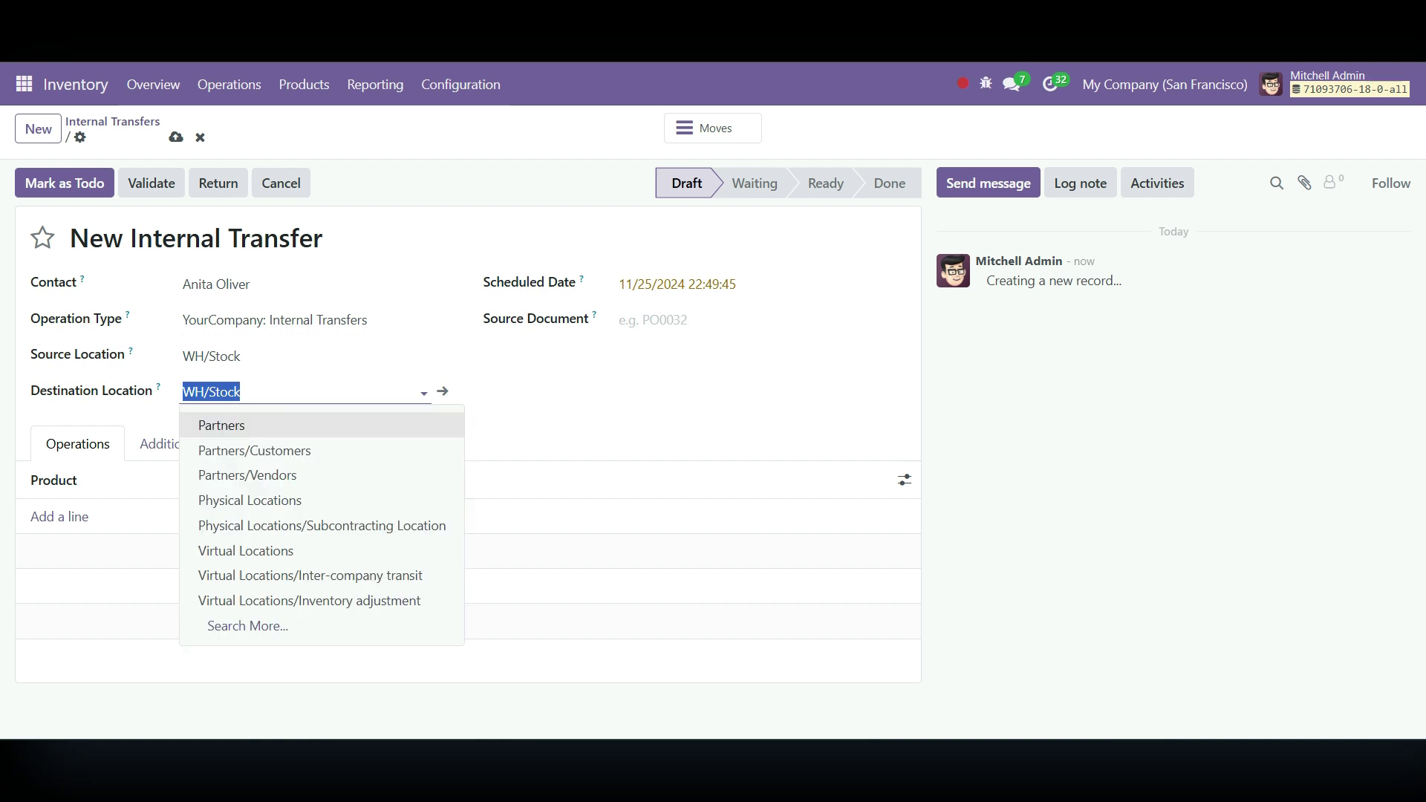
key(Down)
key(Down)
key(Down)
key(Down)
key(Down)
key(Down)
key(Down)
key(Down)
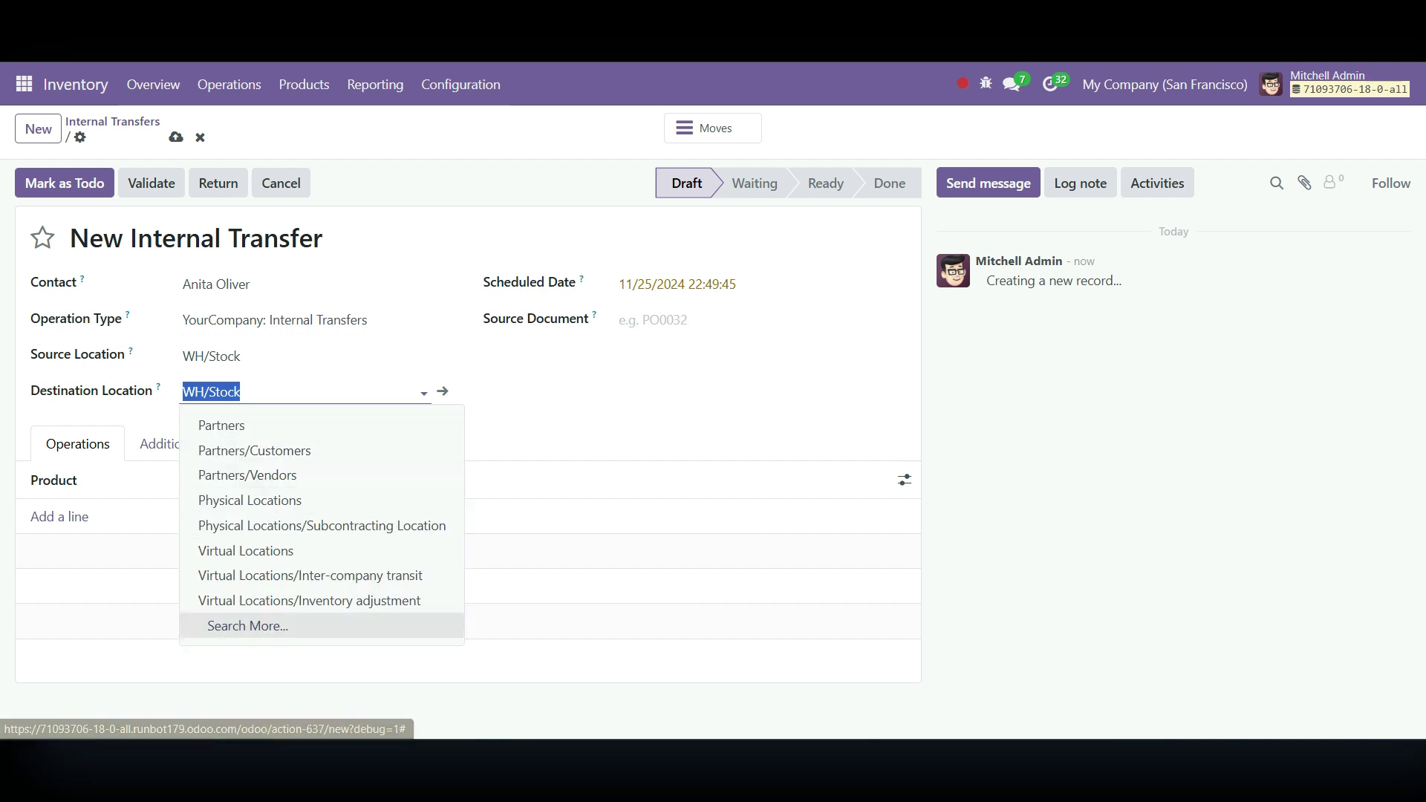
key(Return)
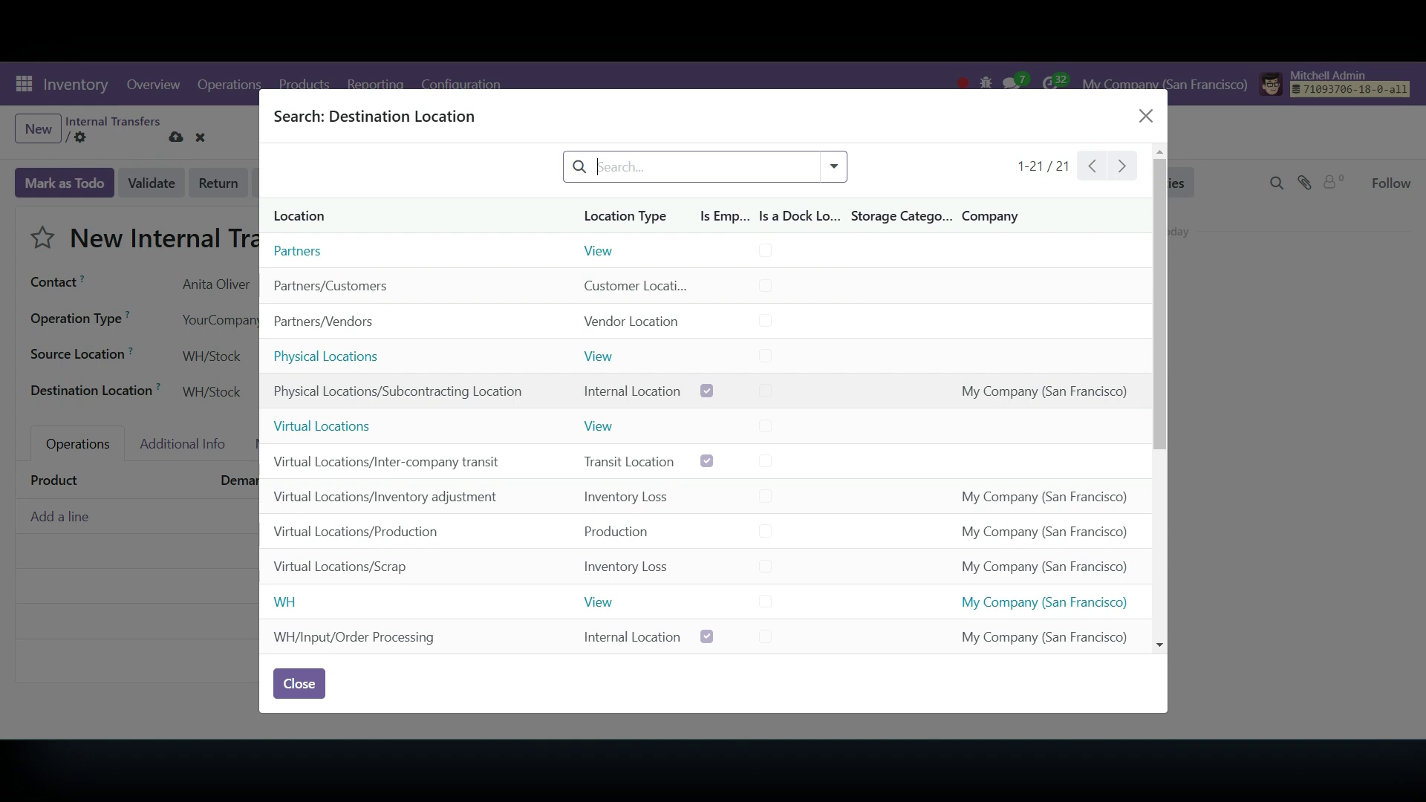
- Group the destination locations by Location Type and choose Virtual Locations/Inventory adjustment from the Inventory Loss group
scroll(713, 401, down, 5)
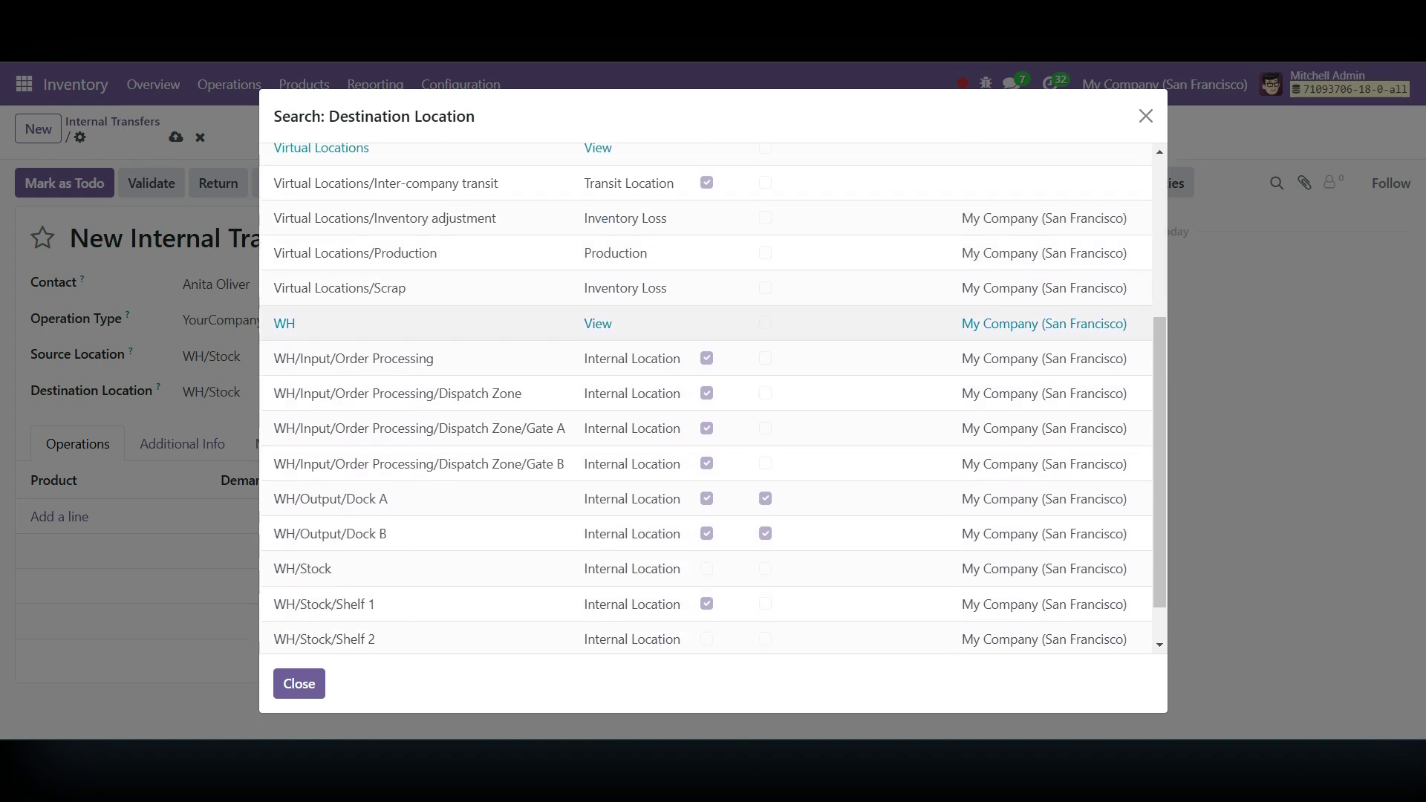
scroll(713, 401, up, 5)
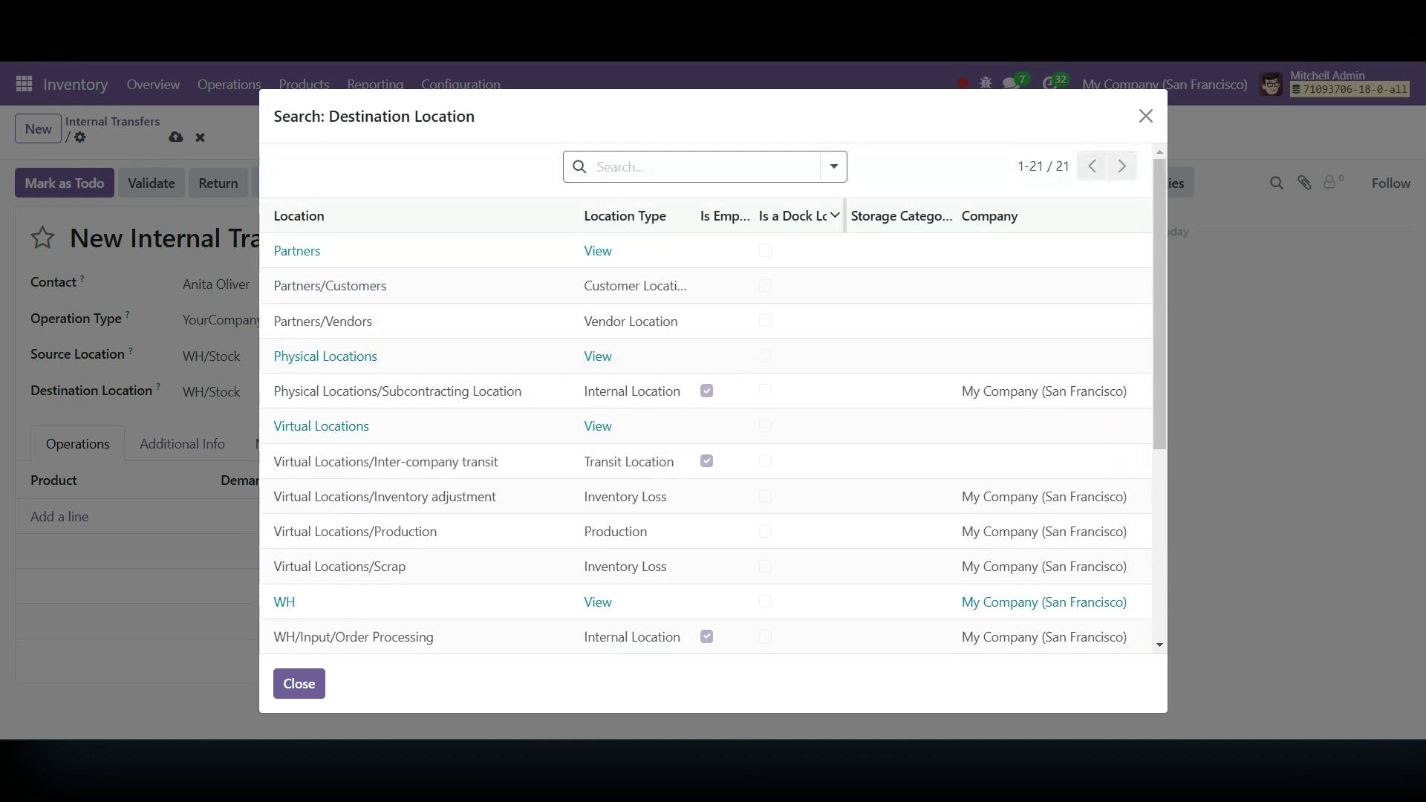
click(834, 166)
click(502, 272)
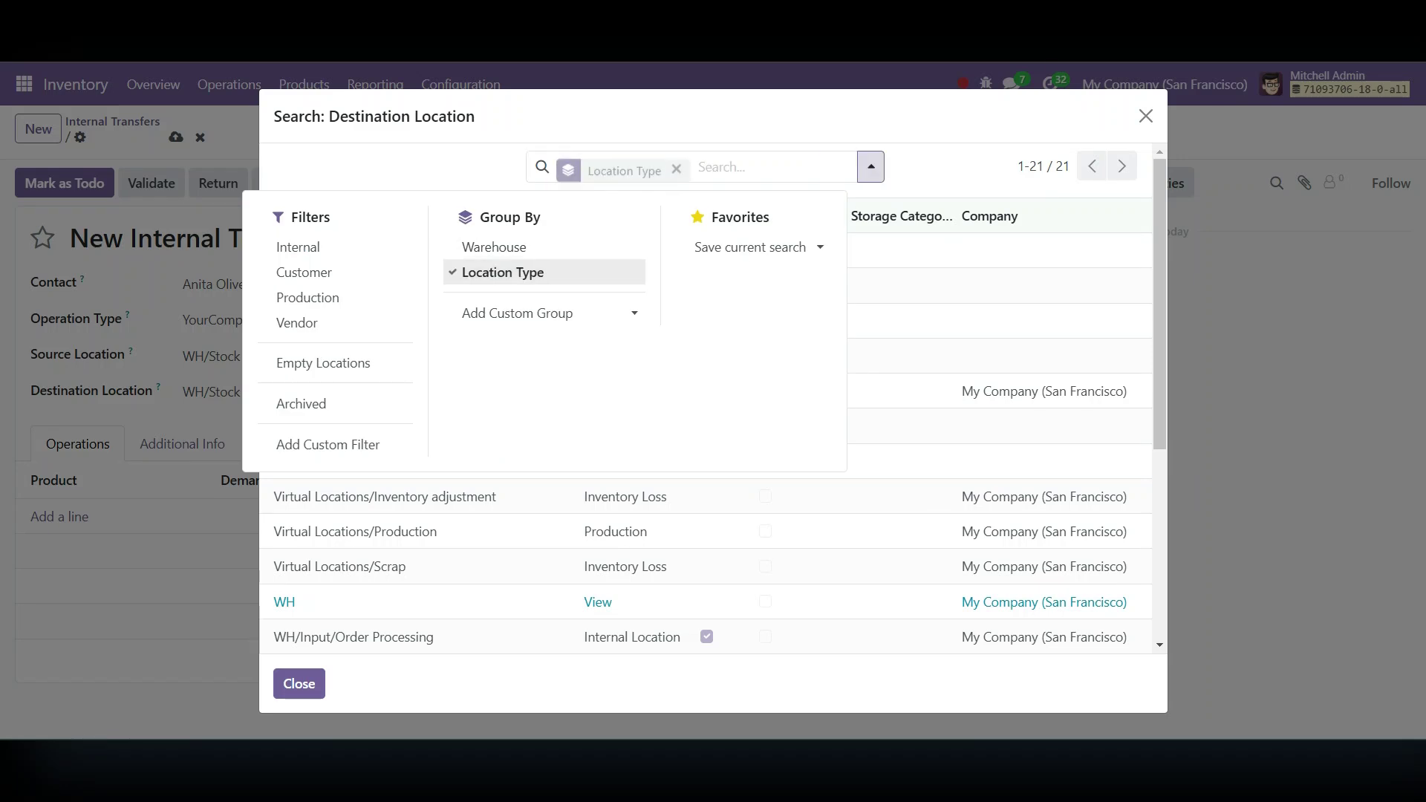
key(Escape)
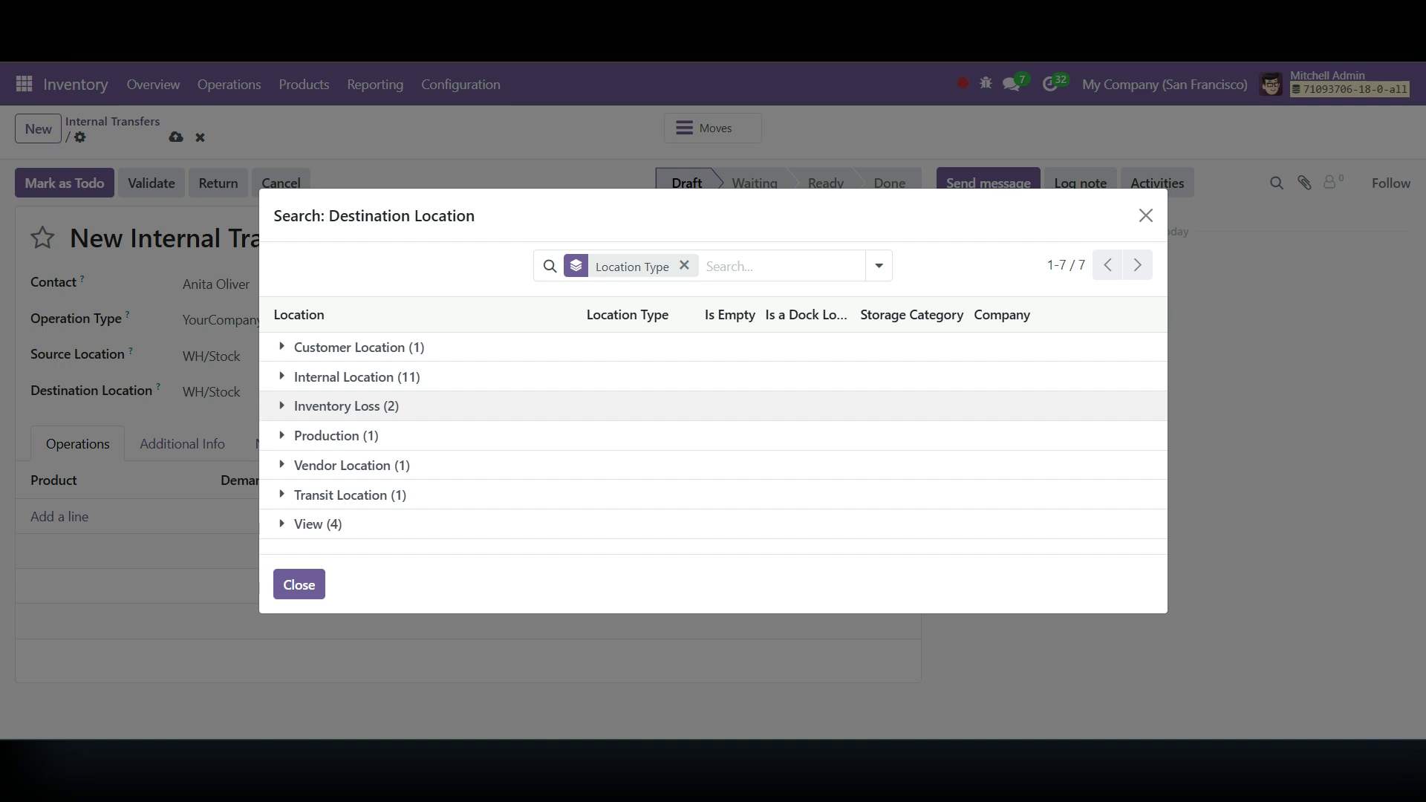
click(346, 406)
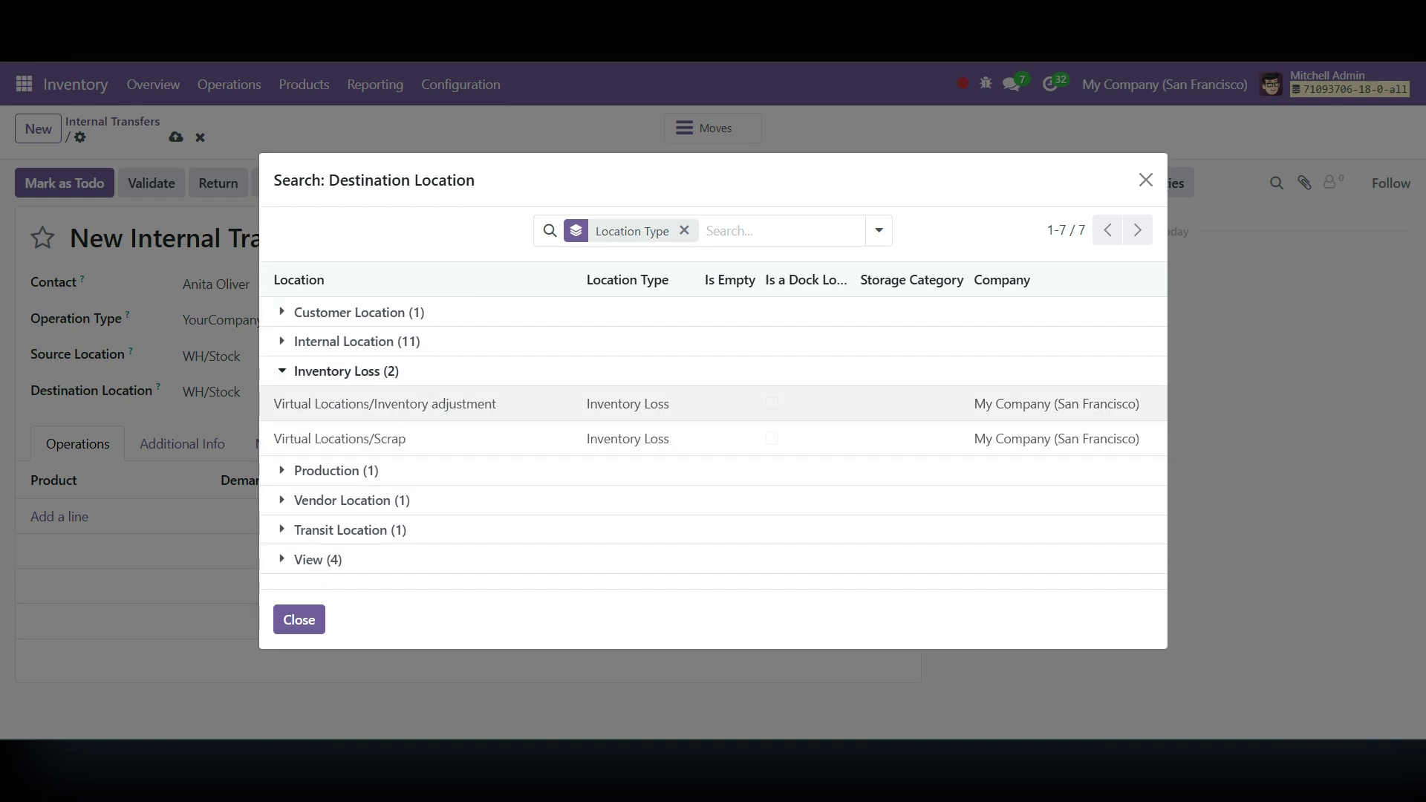
click(401, 405)
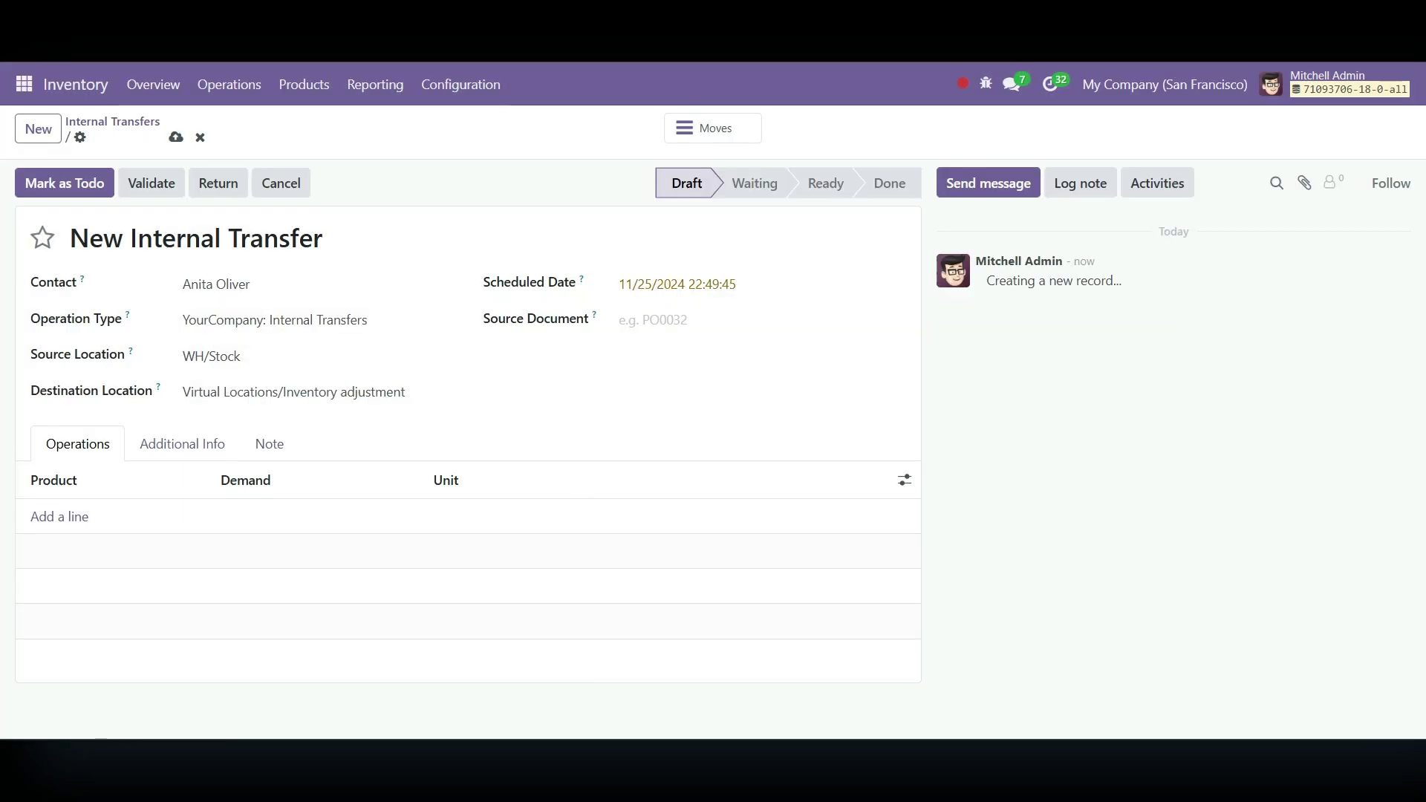
- Add [E-COM06] Corner Desk Right Sit from the All / Saleable / Office Furniture category as a line and save the transfer
click(59, 517)
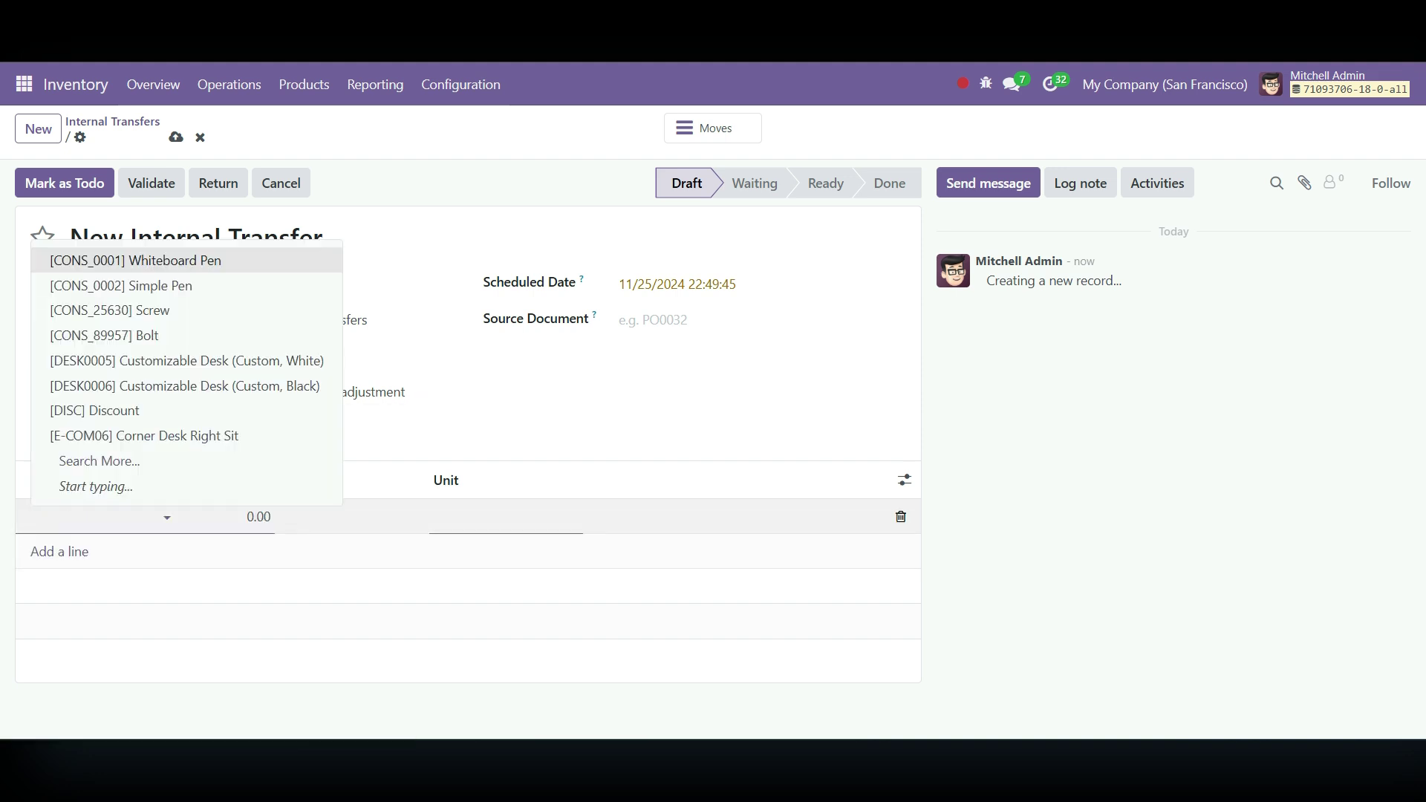
click(89, 460)
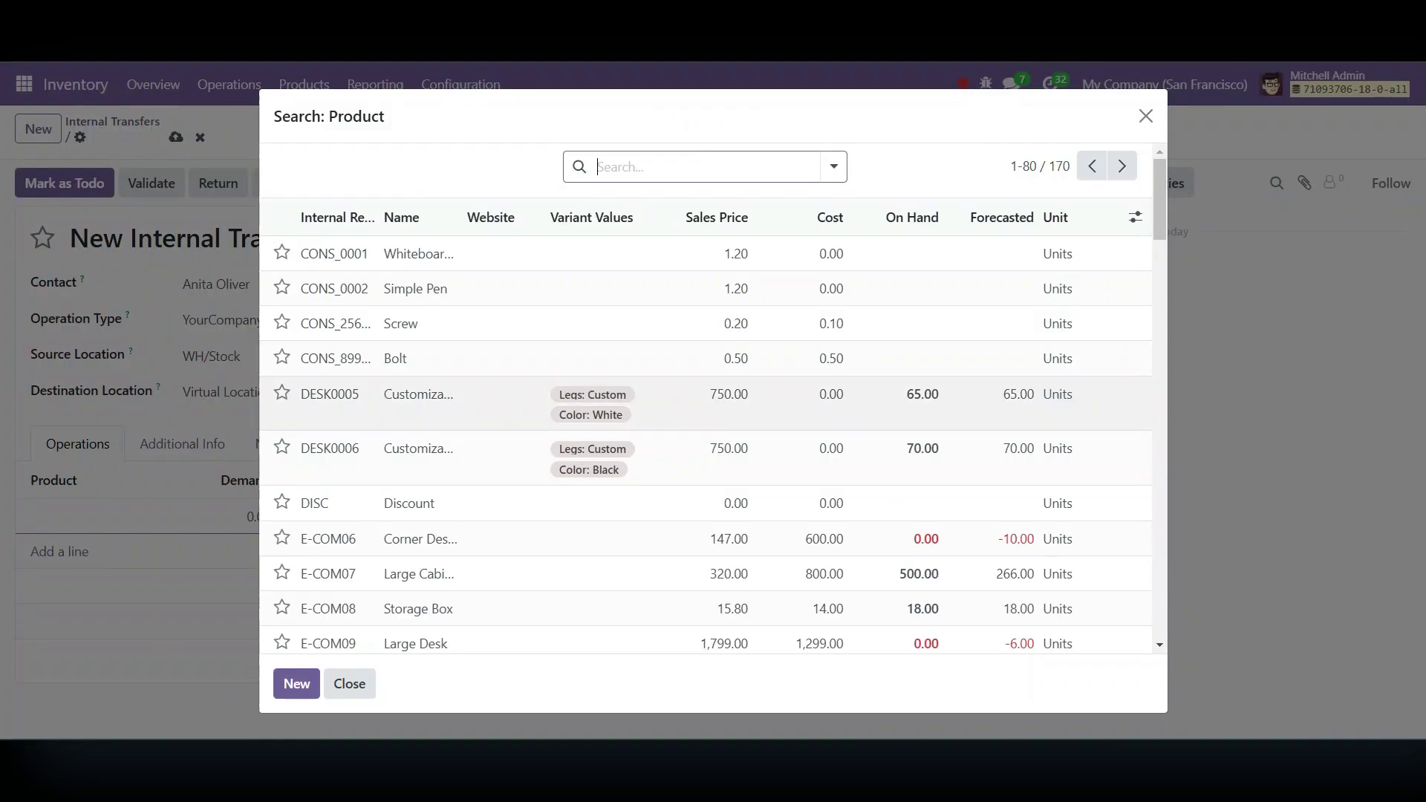
click(834, 167)
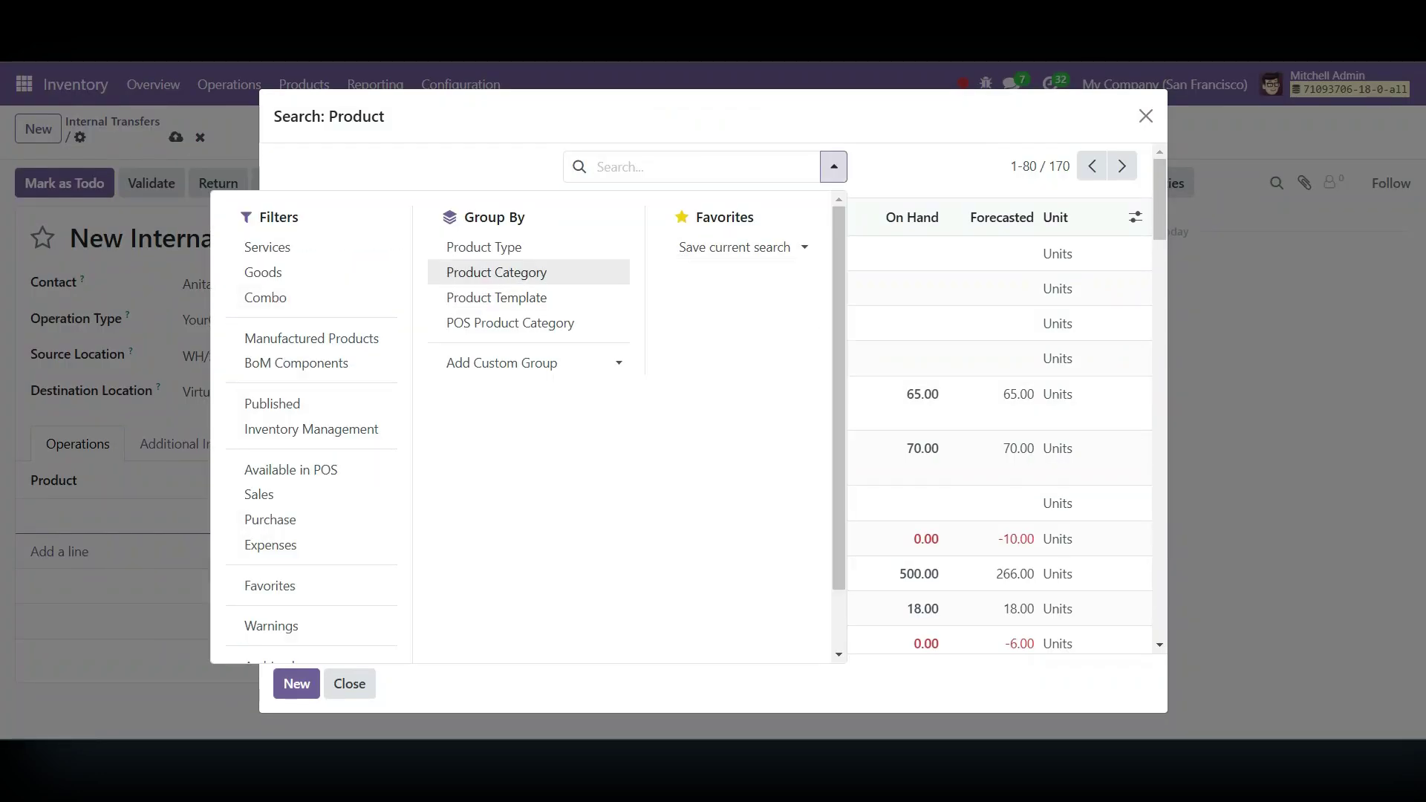
click(496, 272)
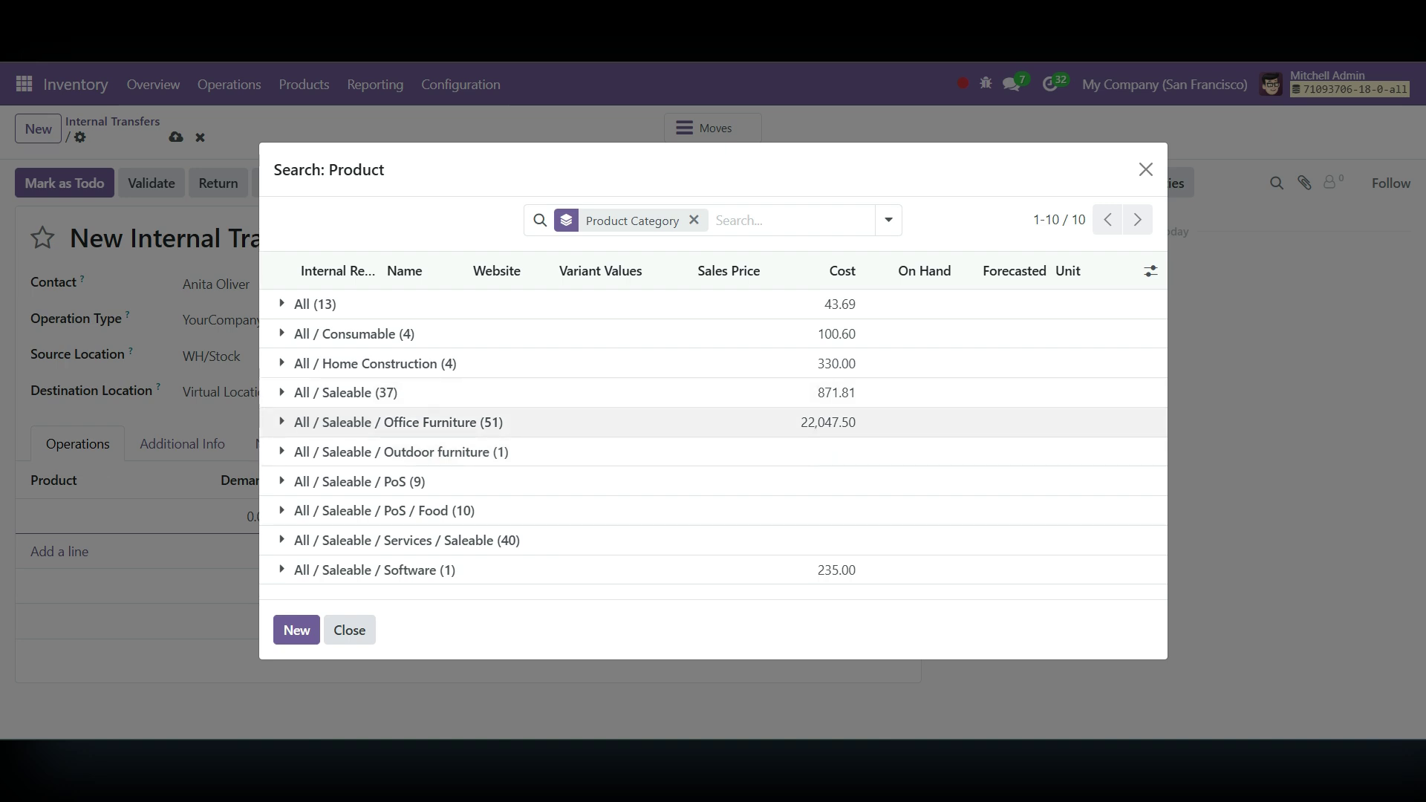
click(398, 422)
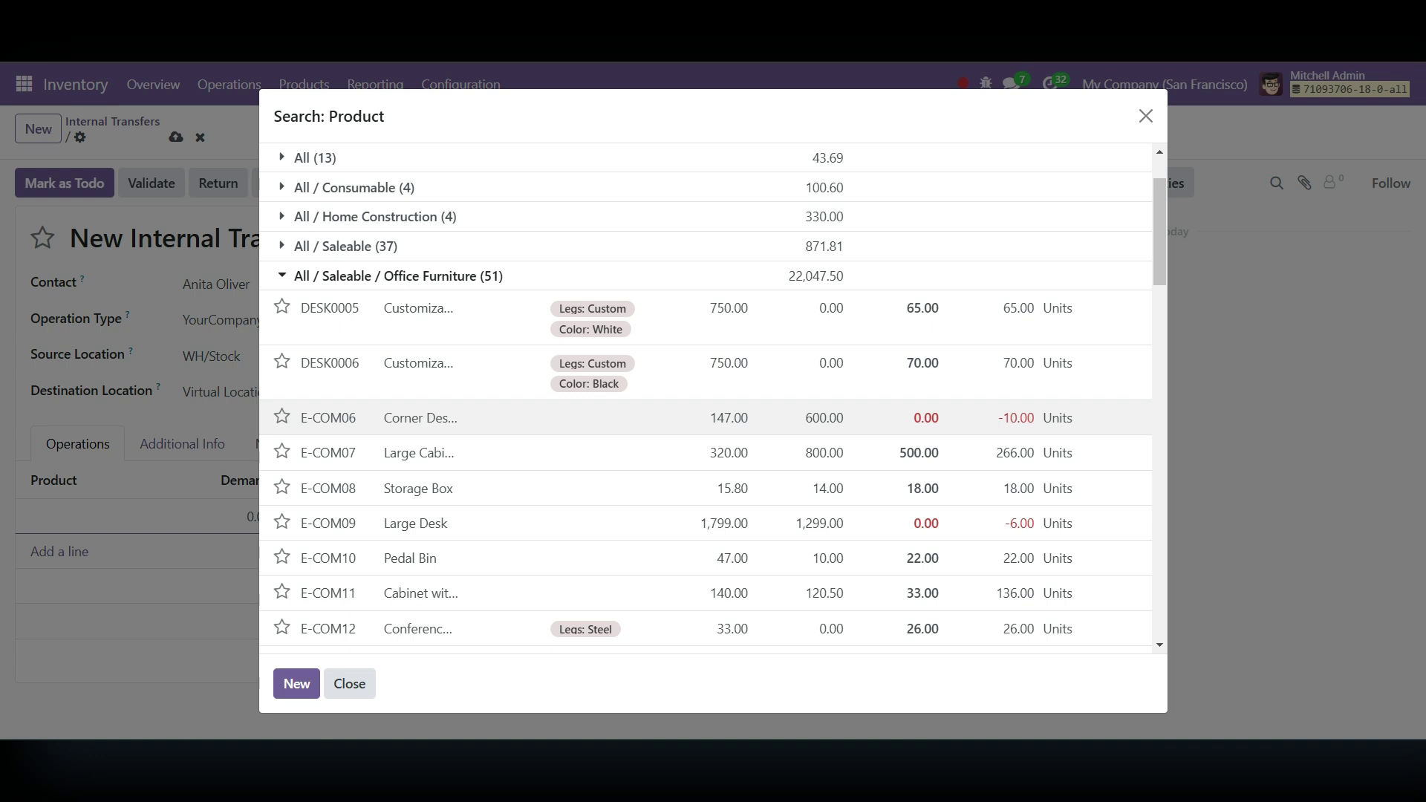
scroll(520, 372, up, 3)
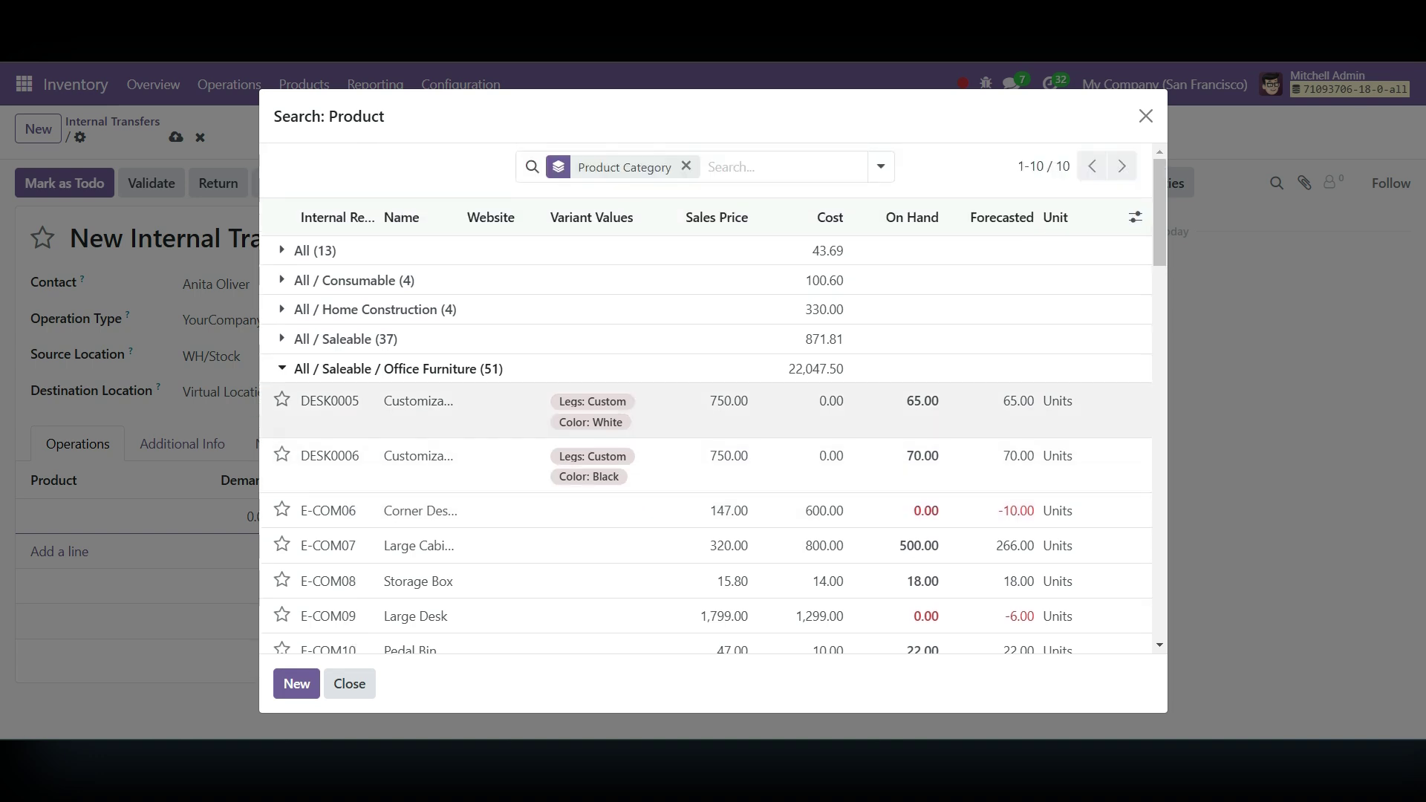
scroll(520, 356, down, 1)
scroll(520, 349, down, 1)
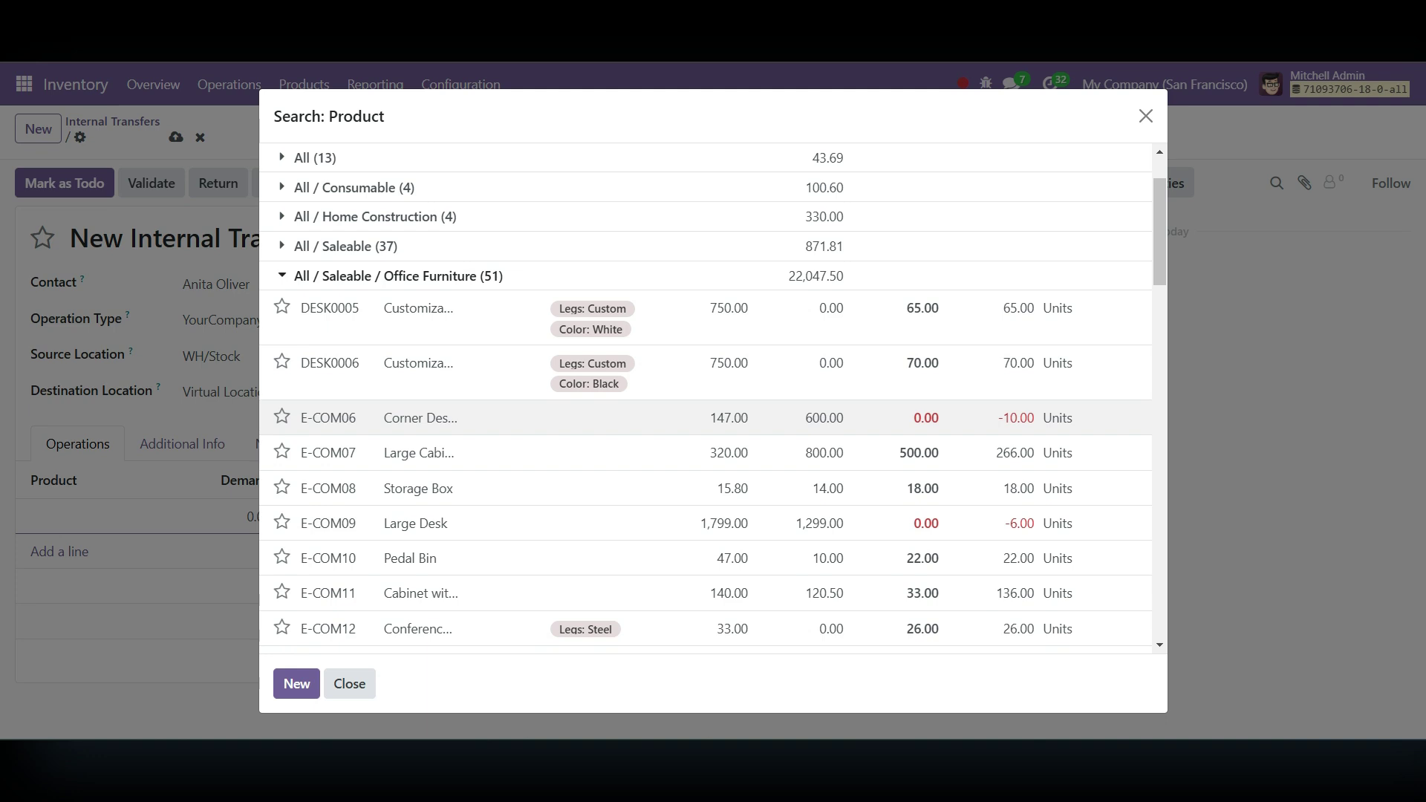
click(520, 417)
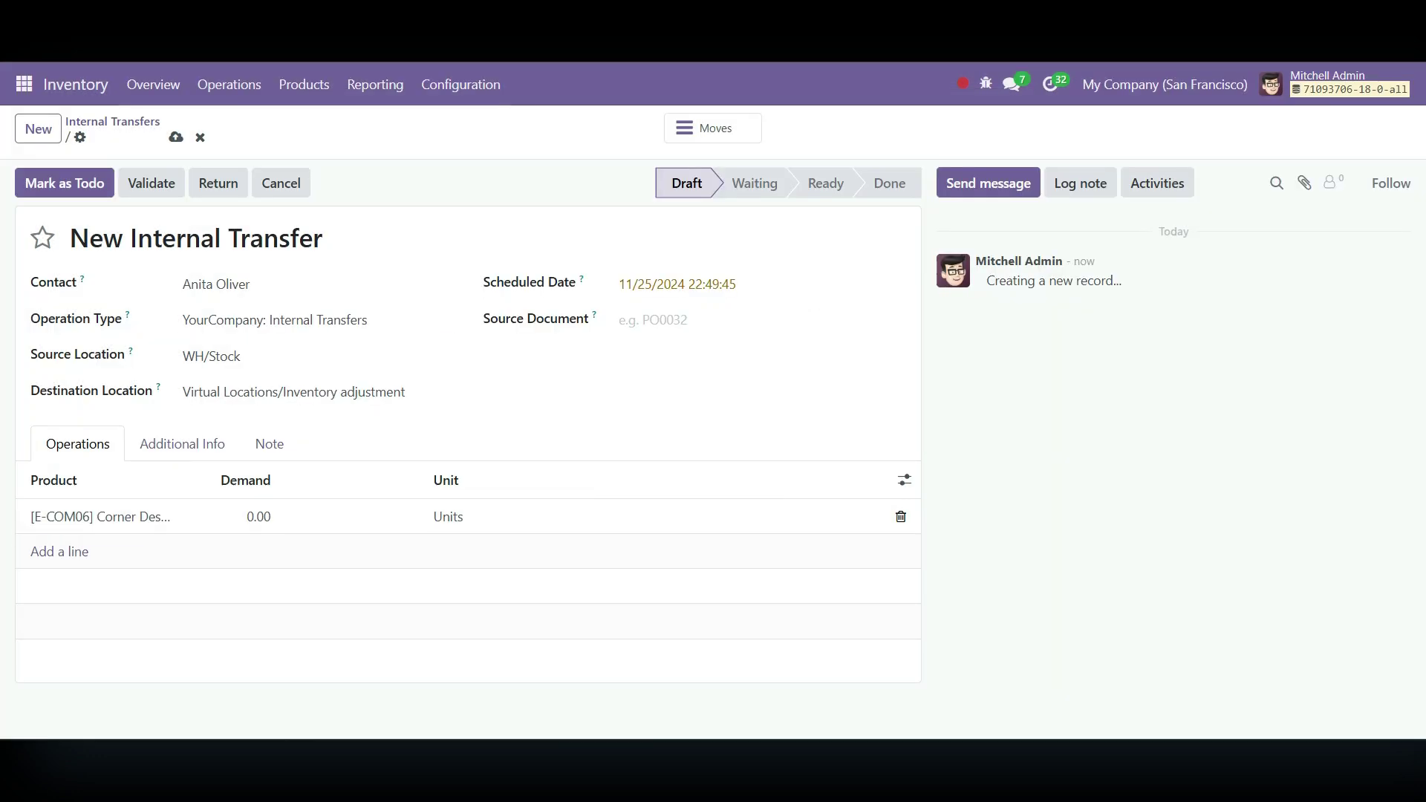
click(175, 137)
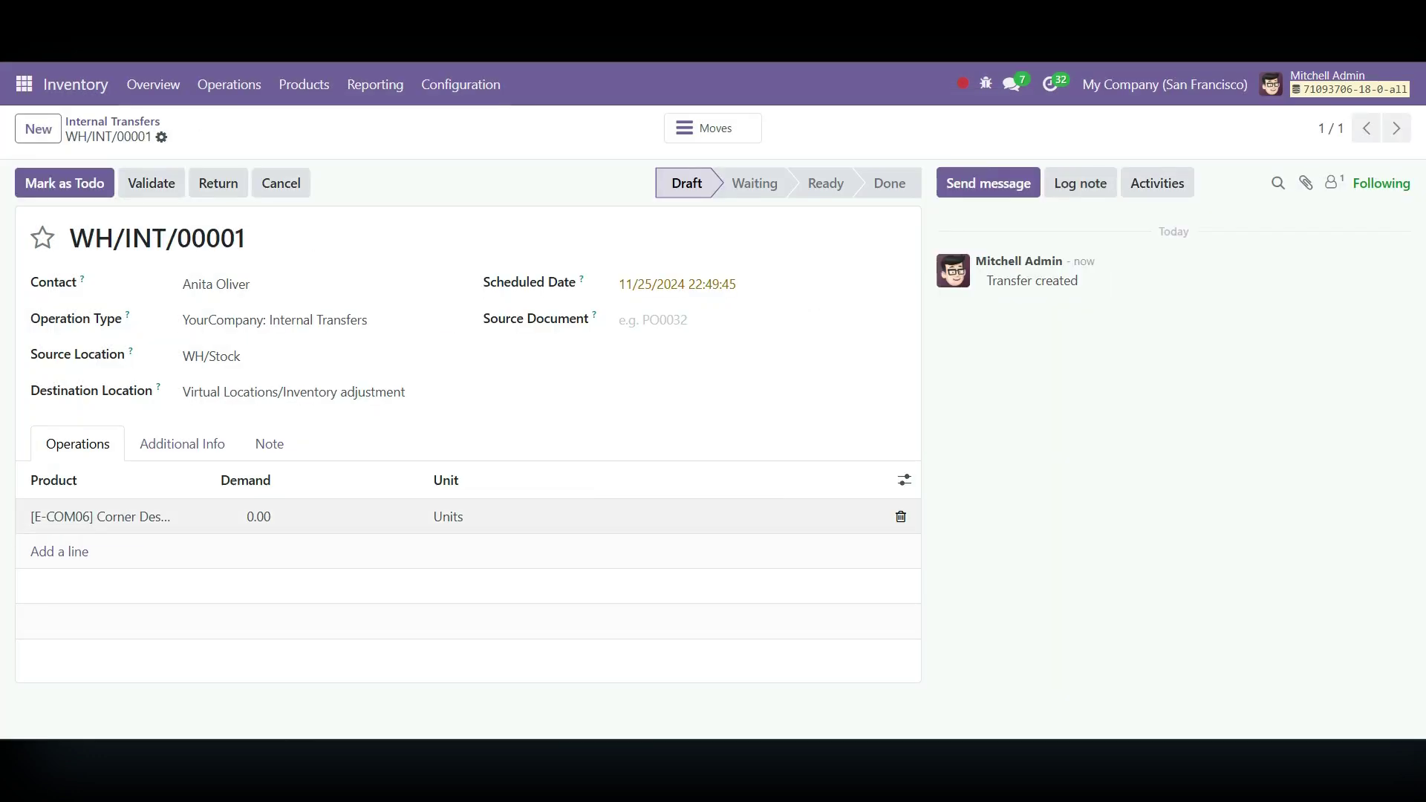
- Review the Corner Desk Right Sit product record from the transfer line, return to the transfer and mark it as to do
click(97, 516)
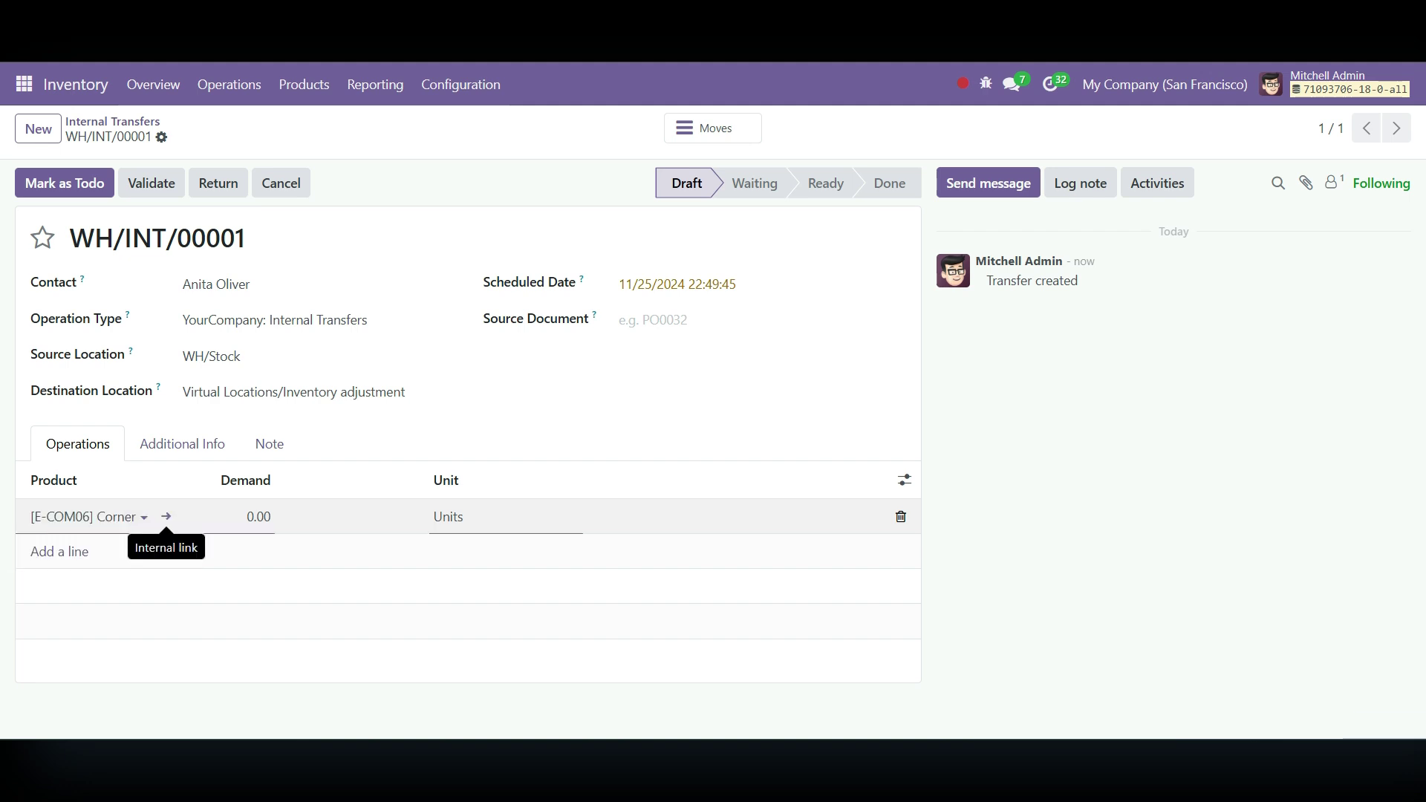
click(166, 516)
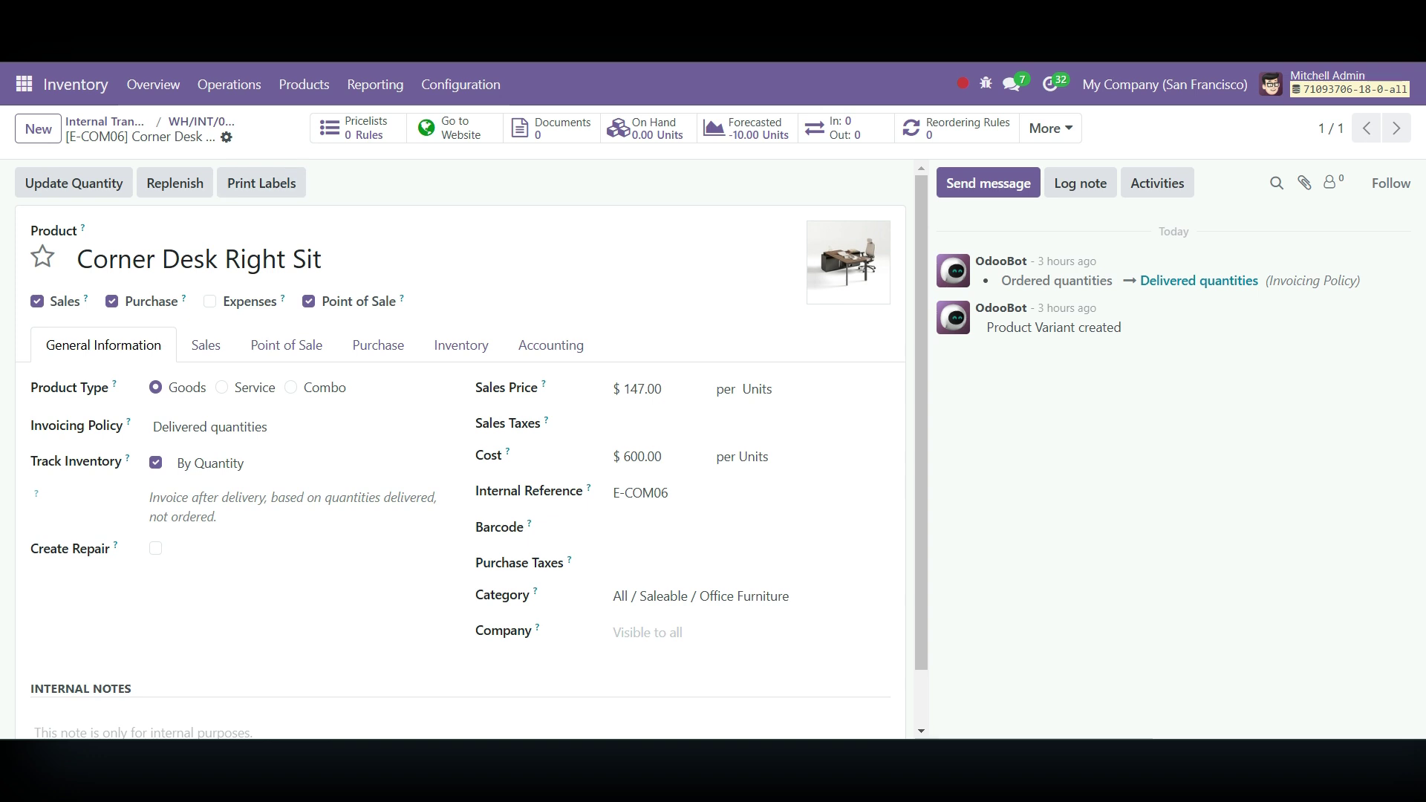
click(202, 128)
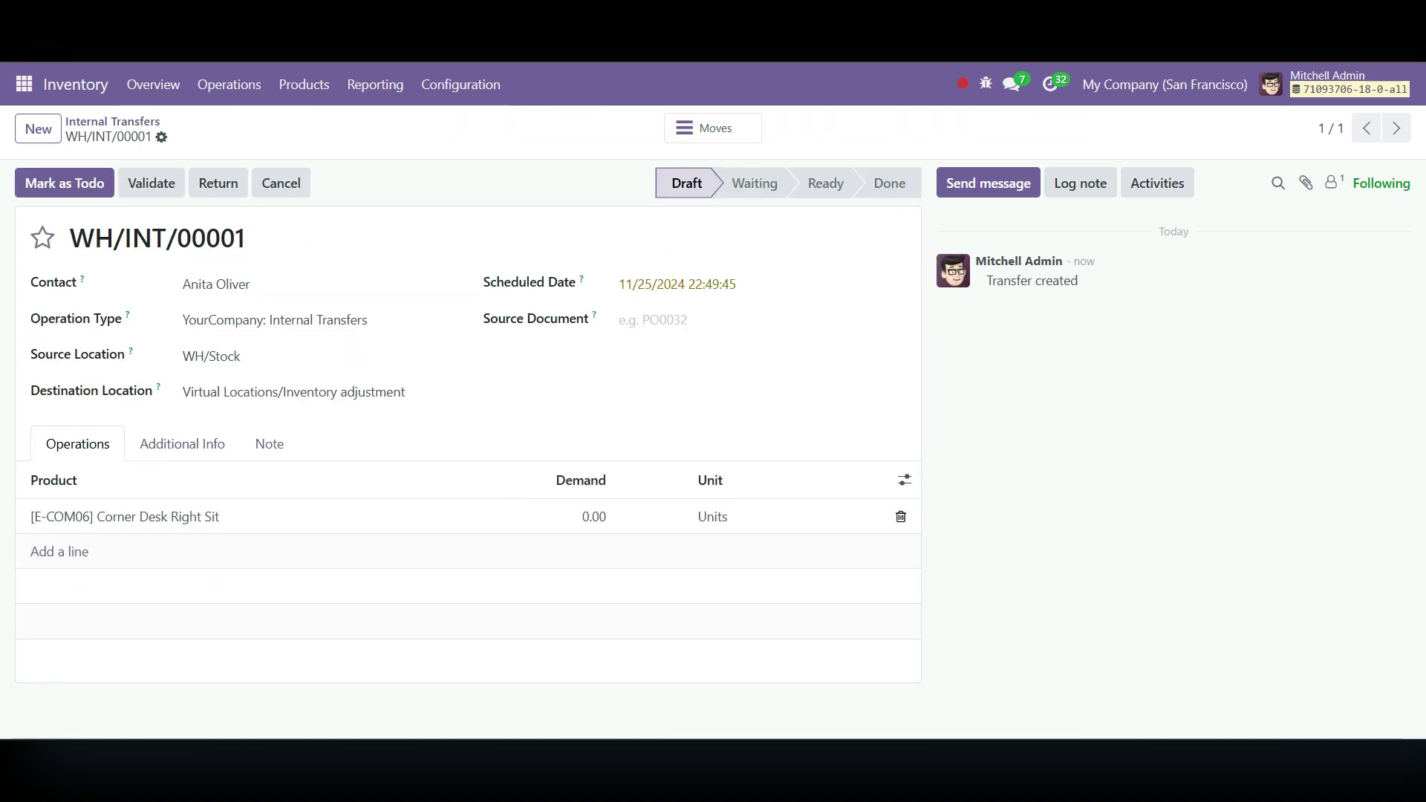
click(65, 183)
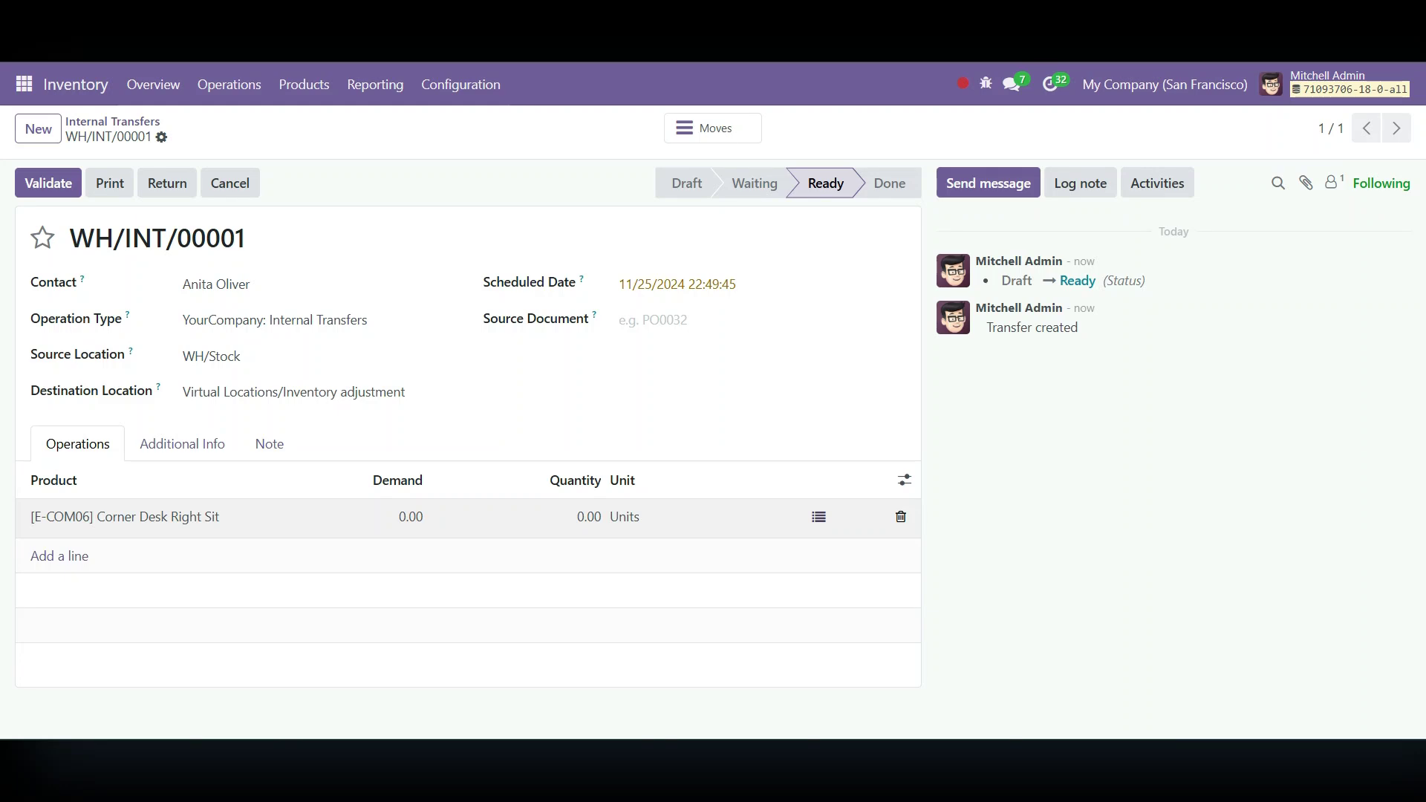
- Check the detailed operations of Corner Desk Right Sit for stock to pick, with the On Hand and In Stock filters removed
click(819, 517)
click(294, 389)
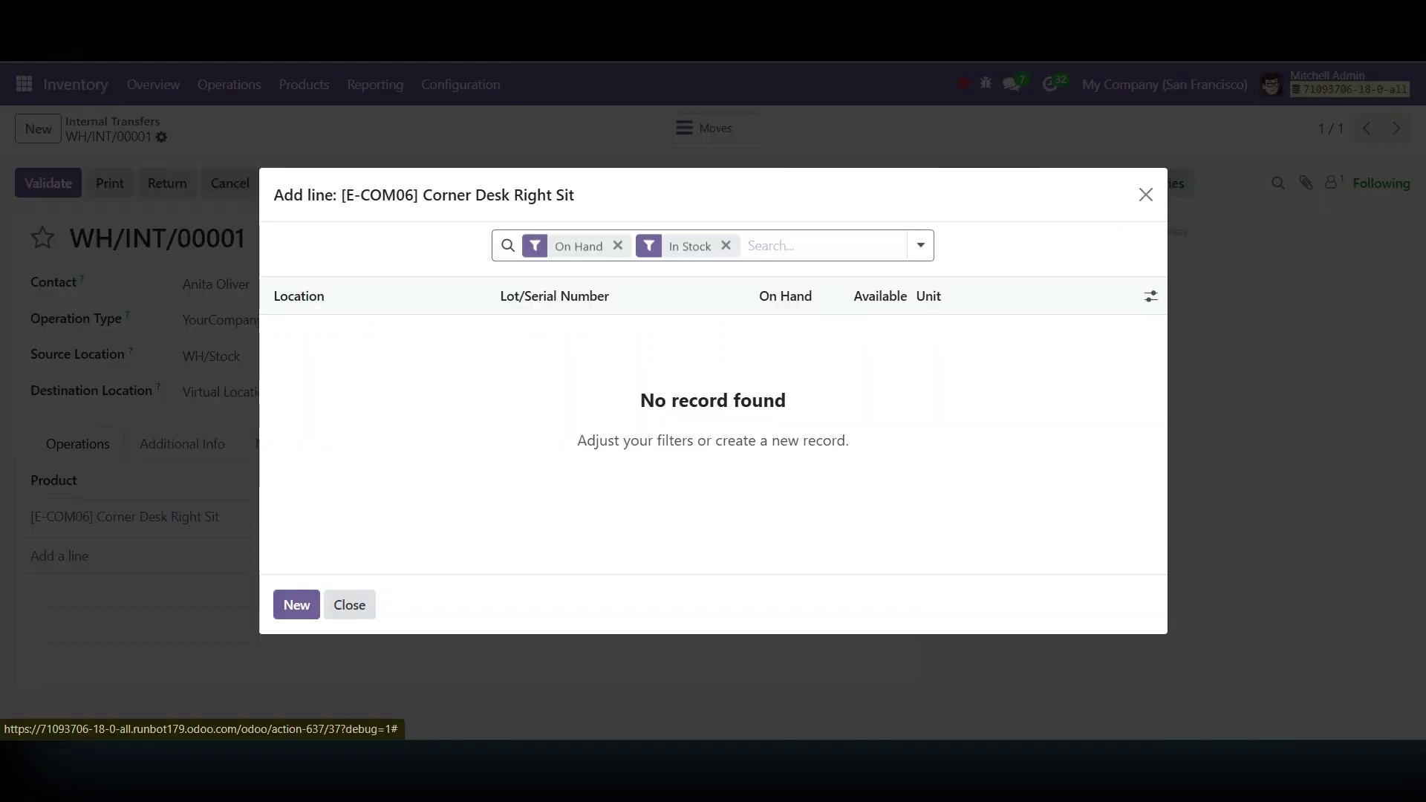
key(BackSpace)
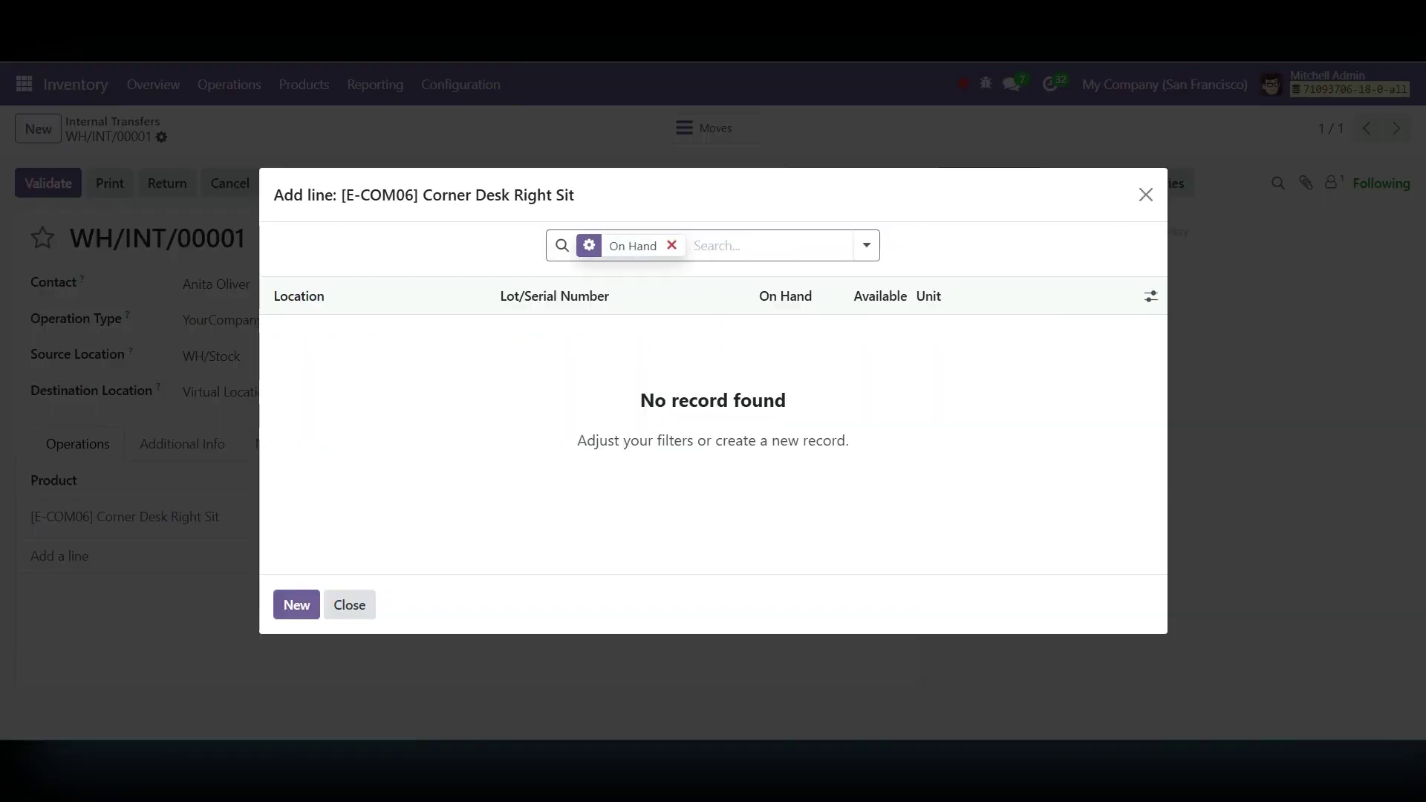
key(BackSpace)
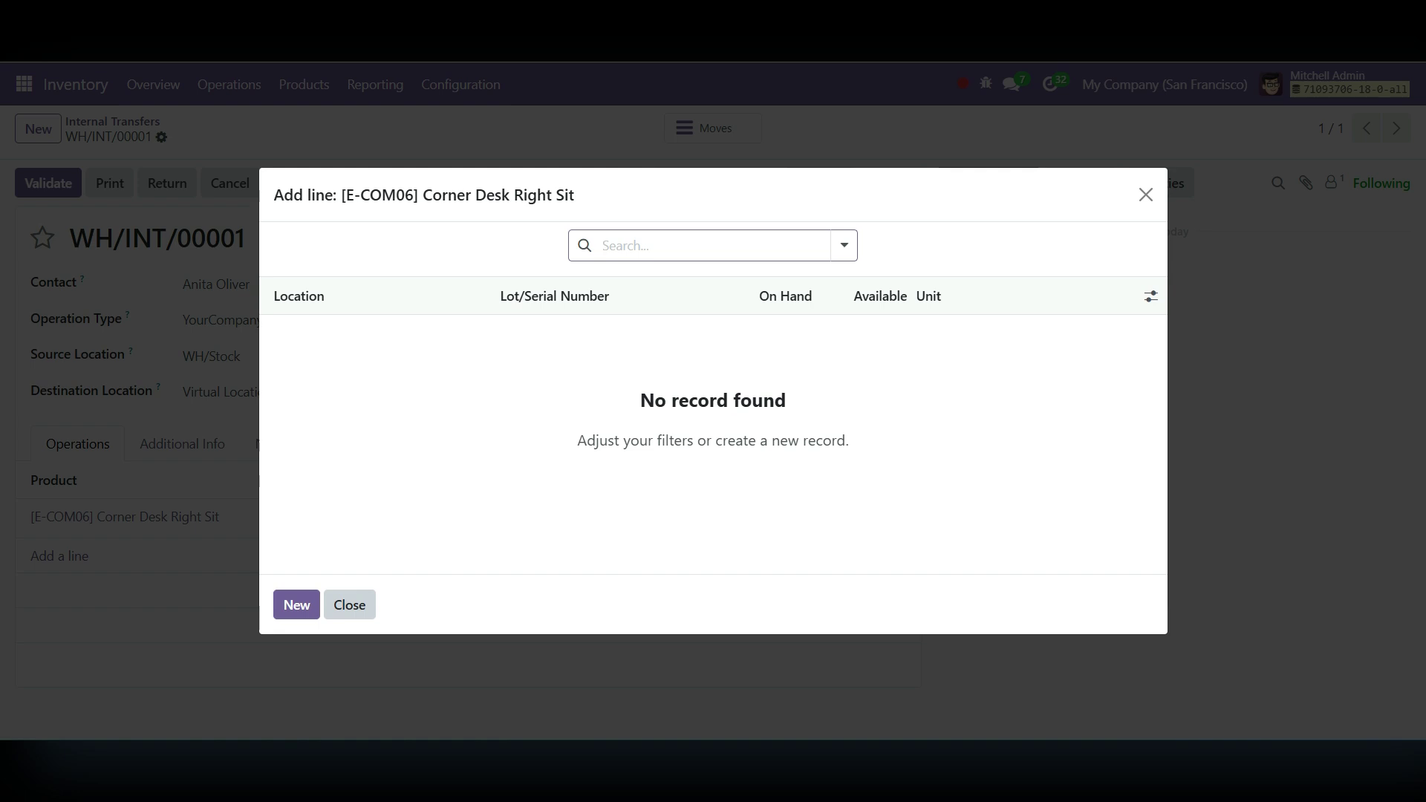
click(349, 604)
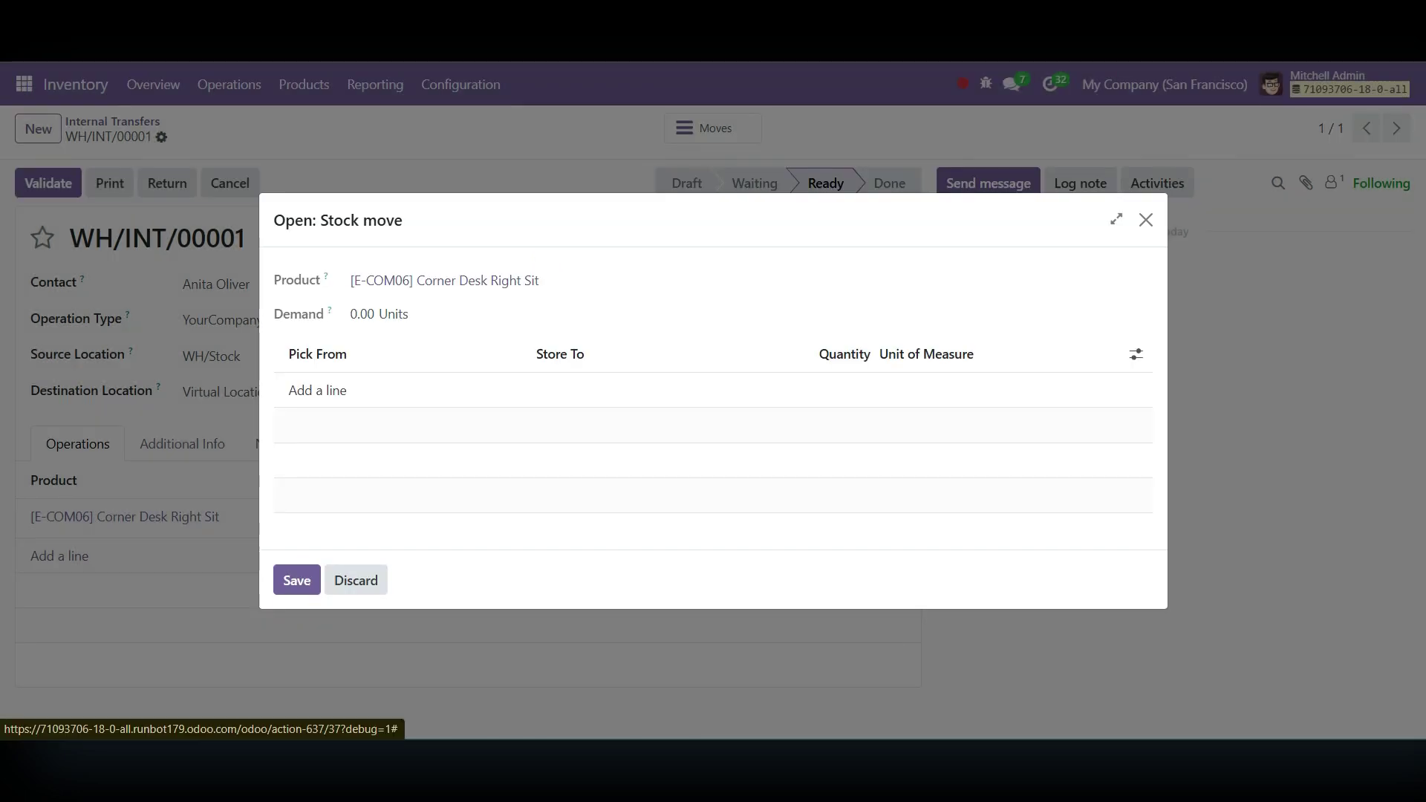
click(356, 580)
- Replace the Corner Desk Right Sit line with [E-COM08] Storage Box from the All / Saleable / Office Furniture category and save the transfer
click(60, 557)
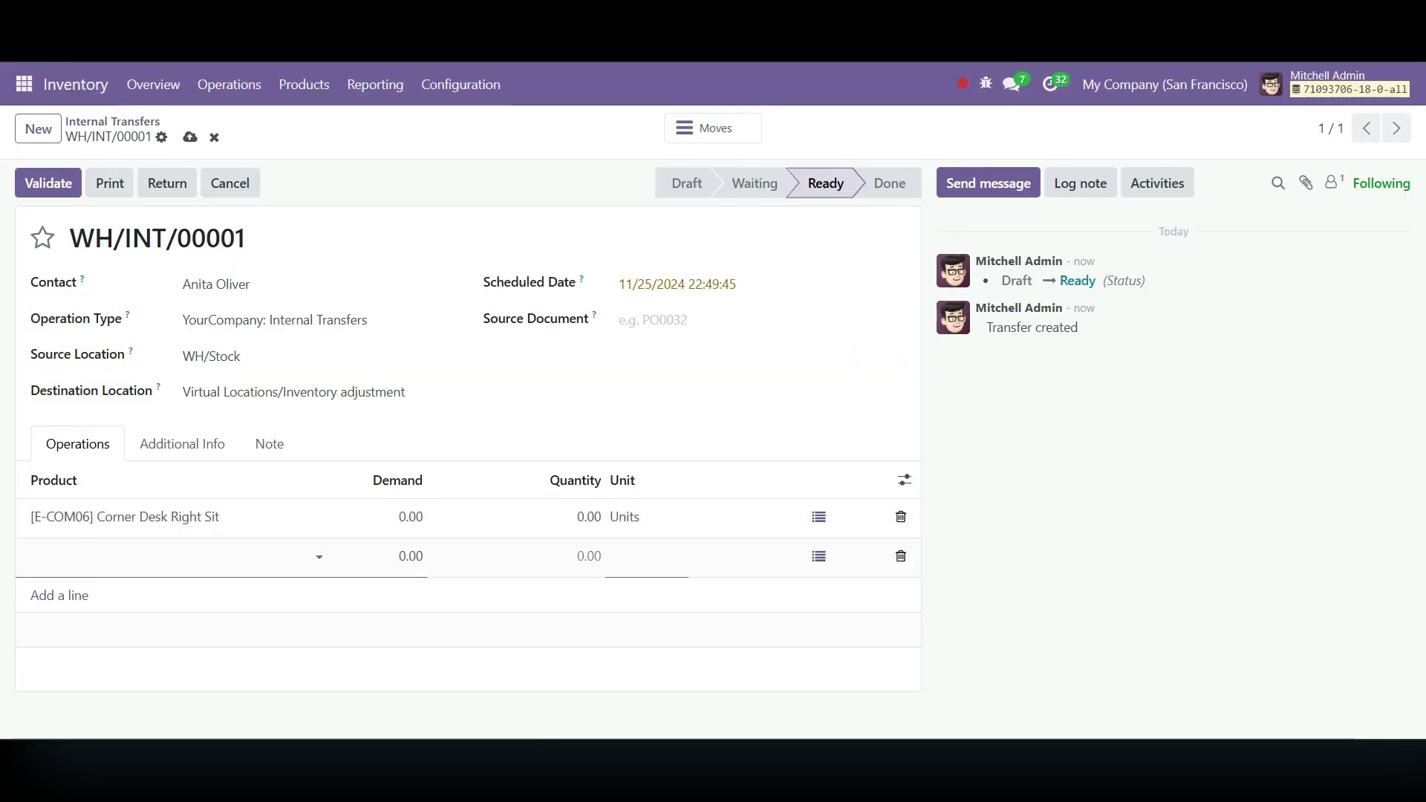
click(98, 556)
click(100, 499)
click(834, 166)
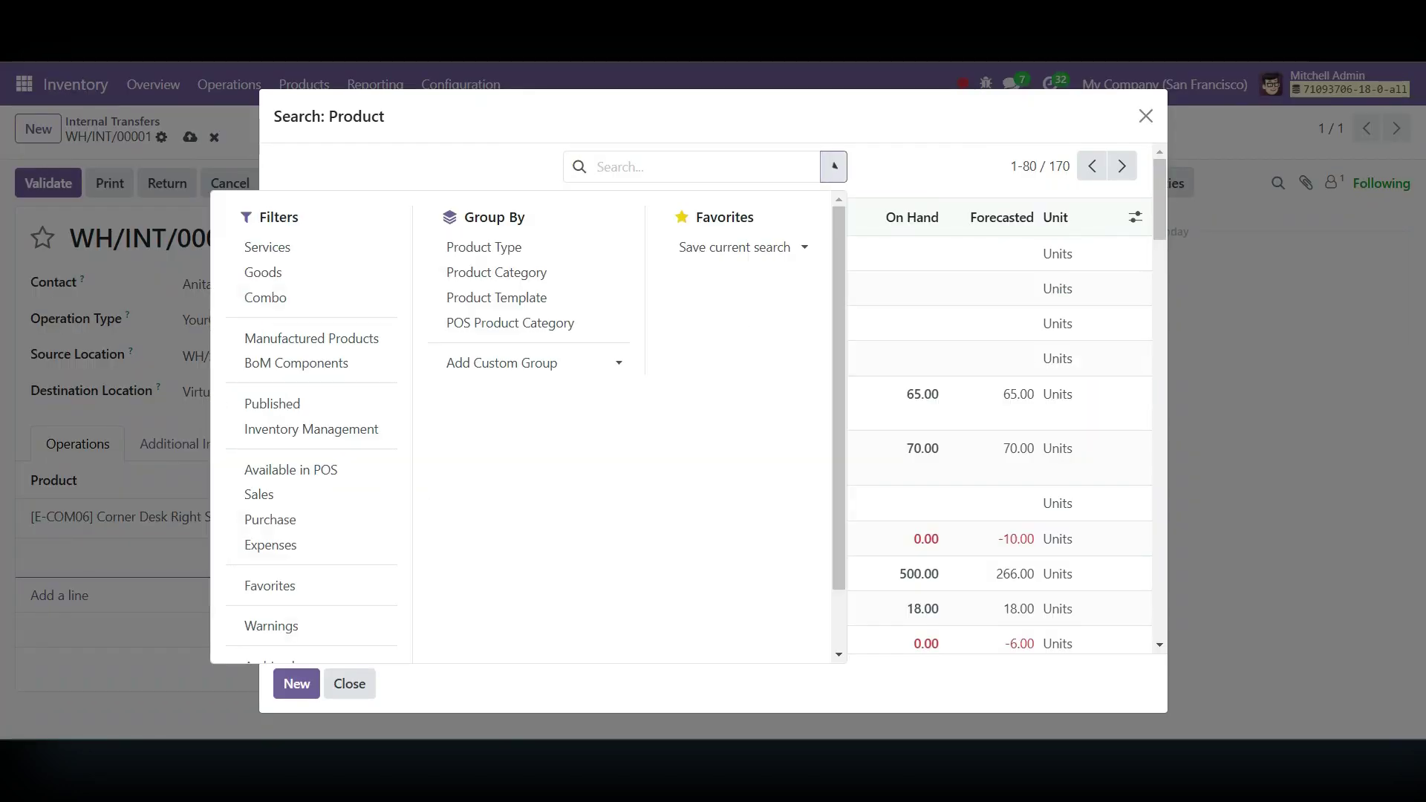
click(496, 272)
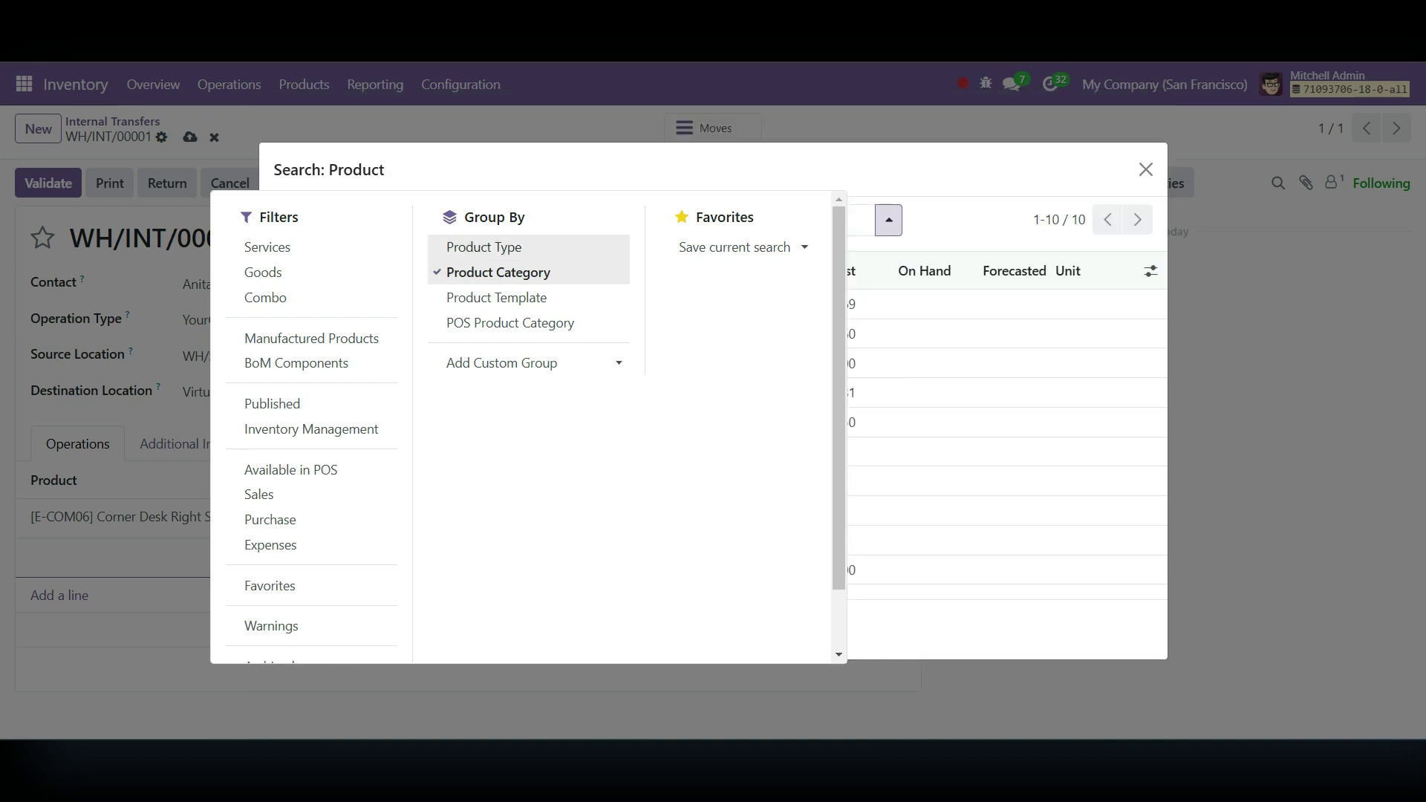
click(889, 221)
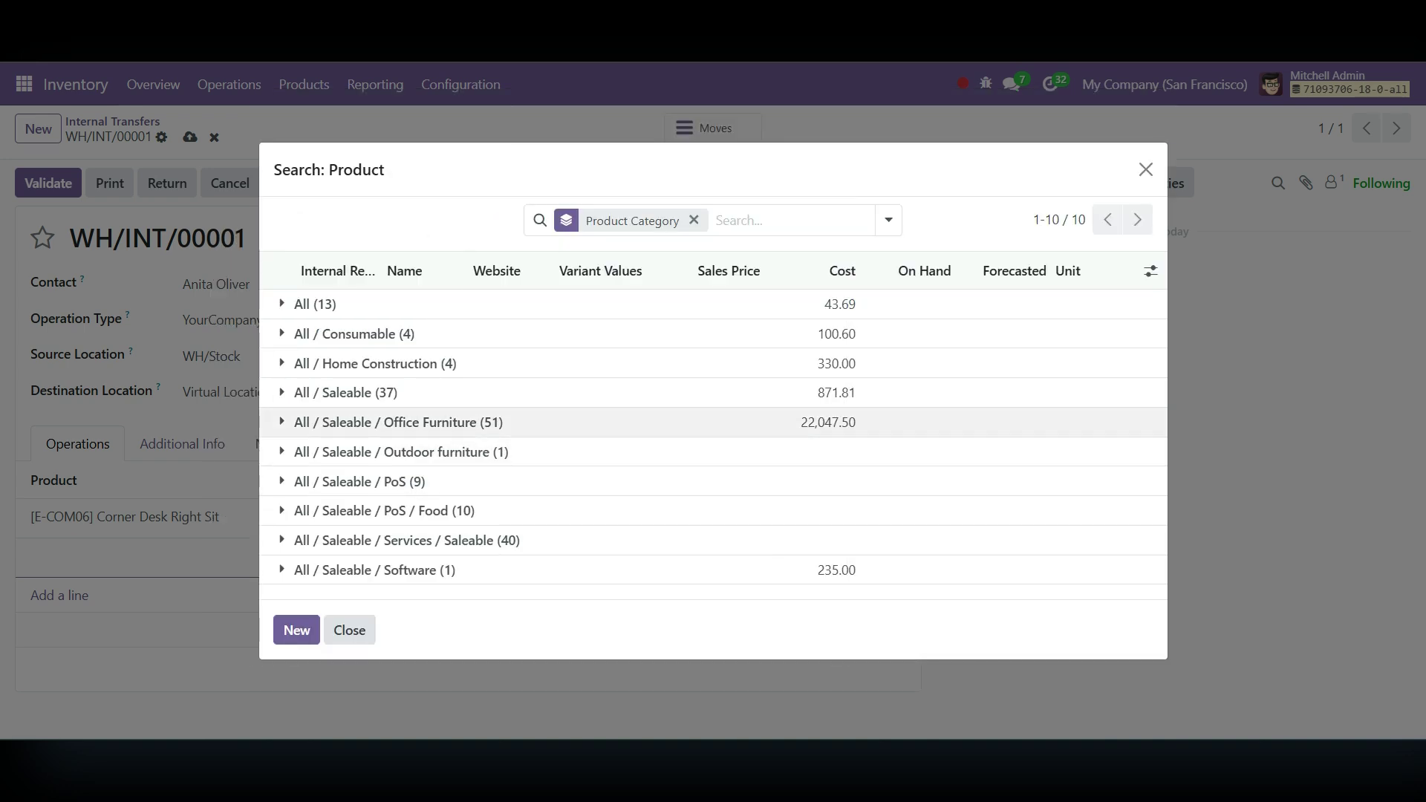
click(398, 422)
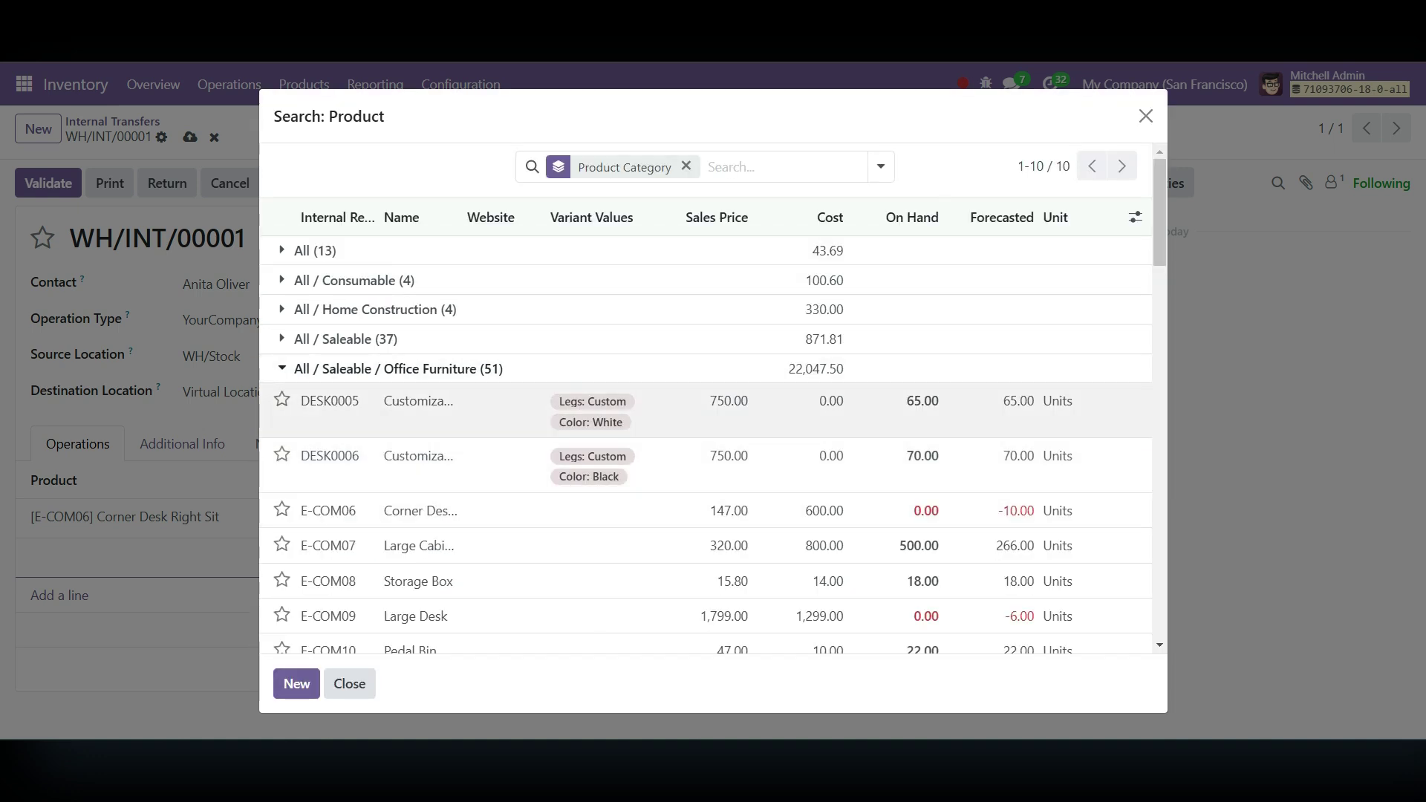
scroll(706, 437, down, 2)
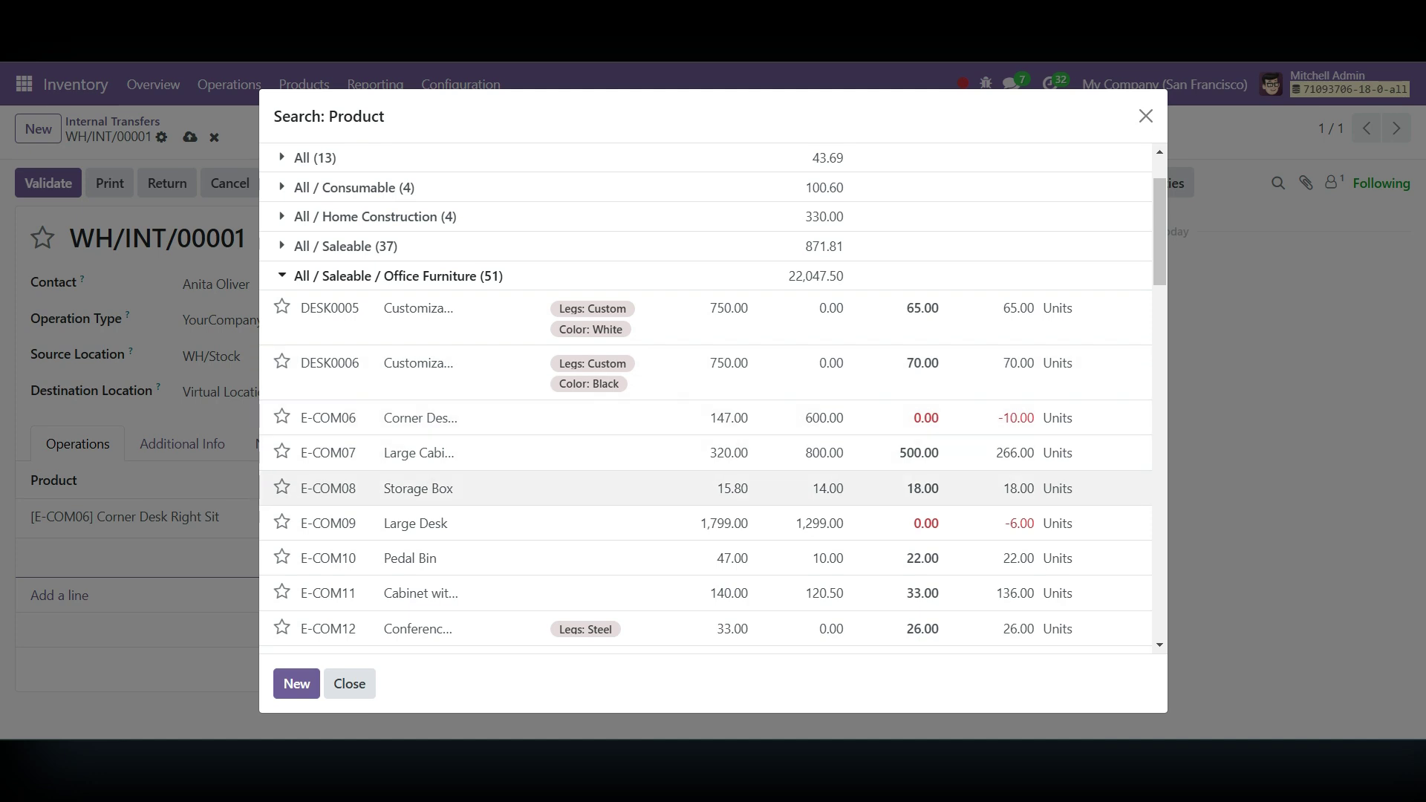
scroll(706, 446, up, 2)
scroll(706, 445, down, 4)
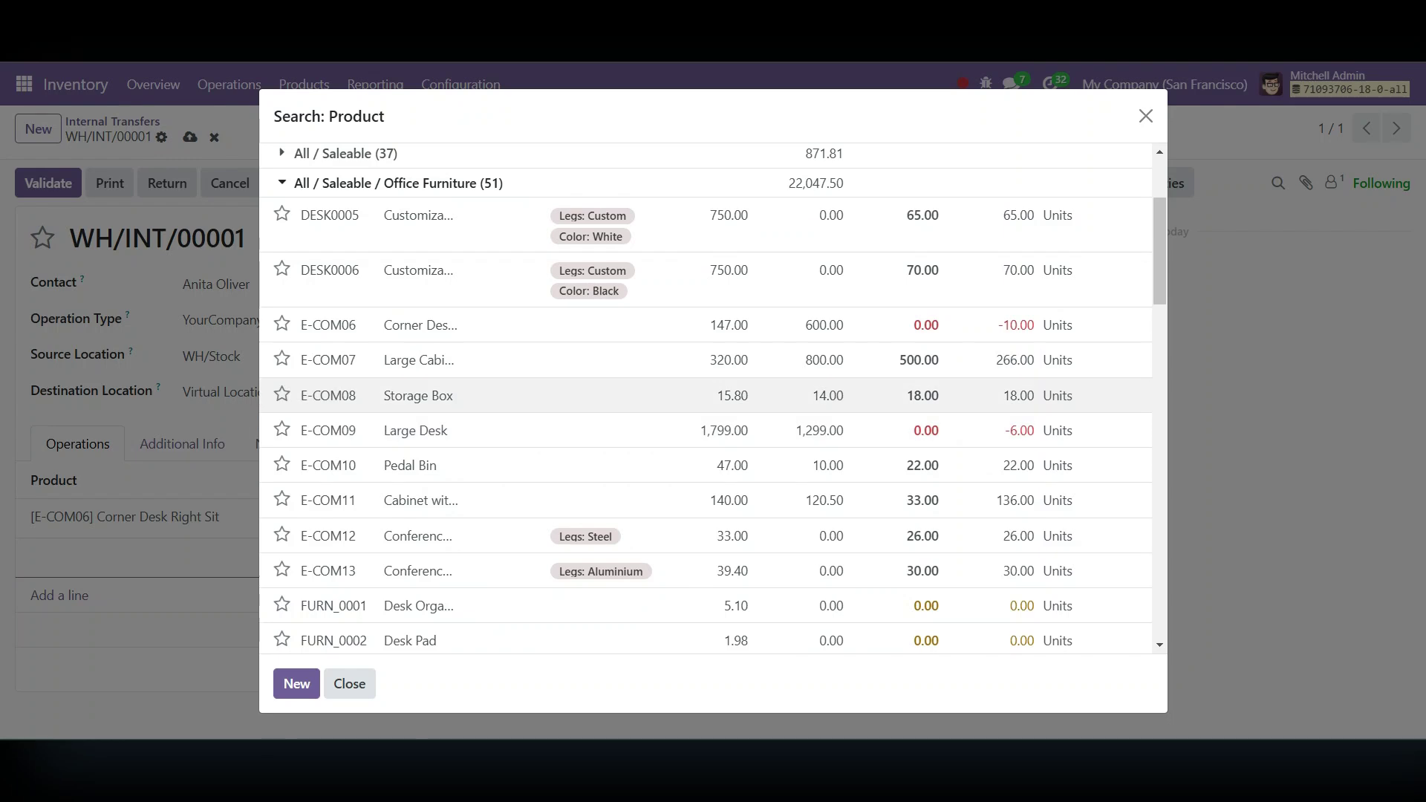
click(418, 396)
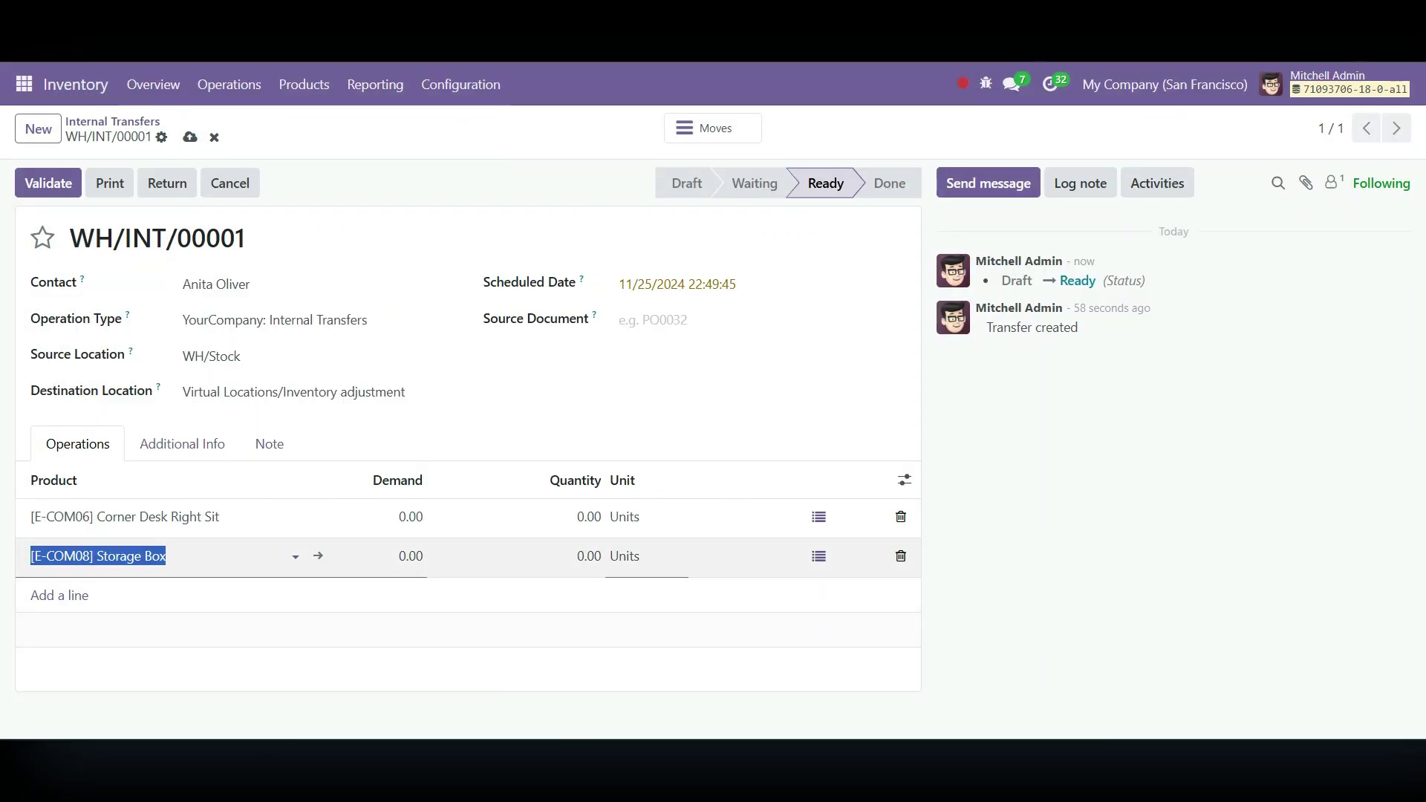
click(902, 517)
key(alt+s)
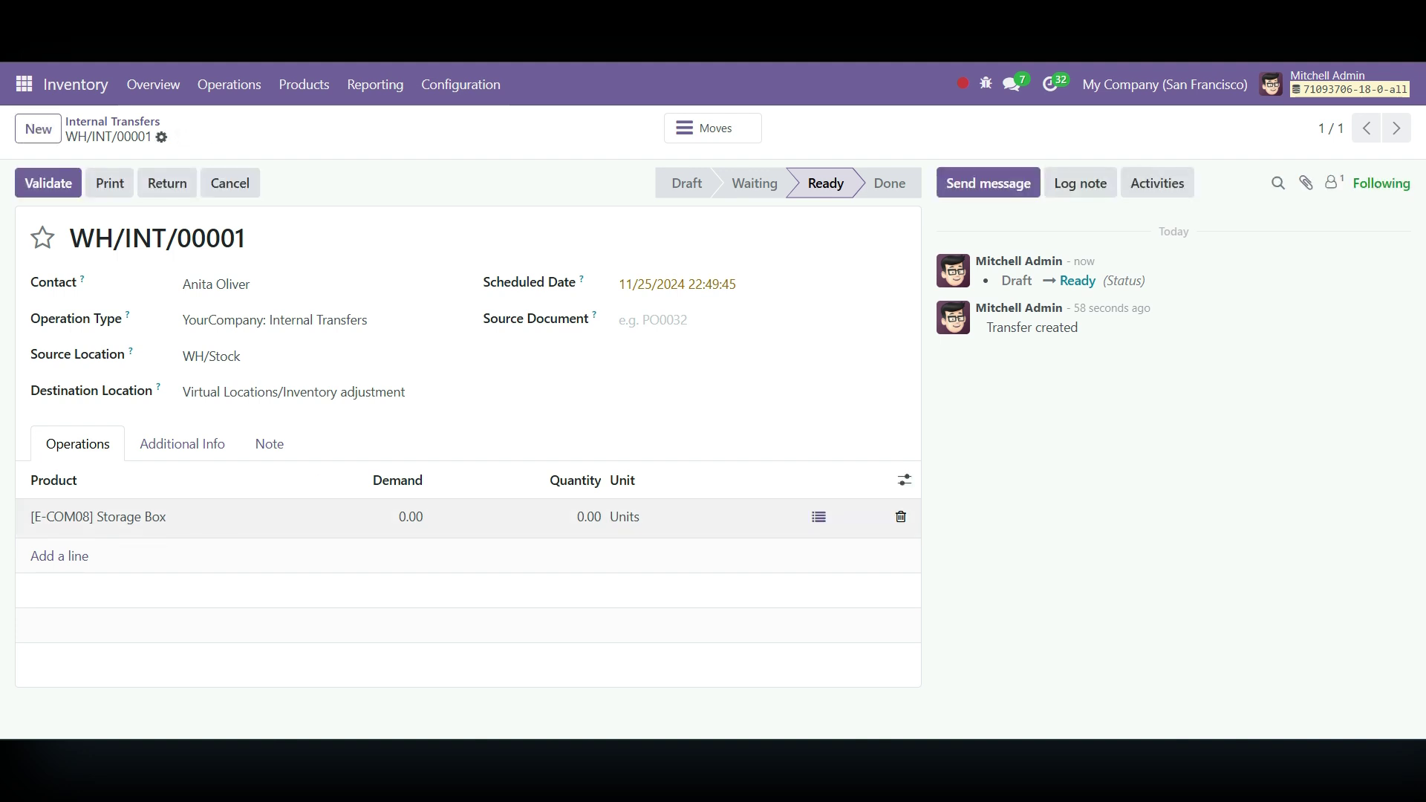
- Check the cost on the Storage Box product record opened from the transfer line, and return to the transfer
click(141, 517)
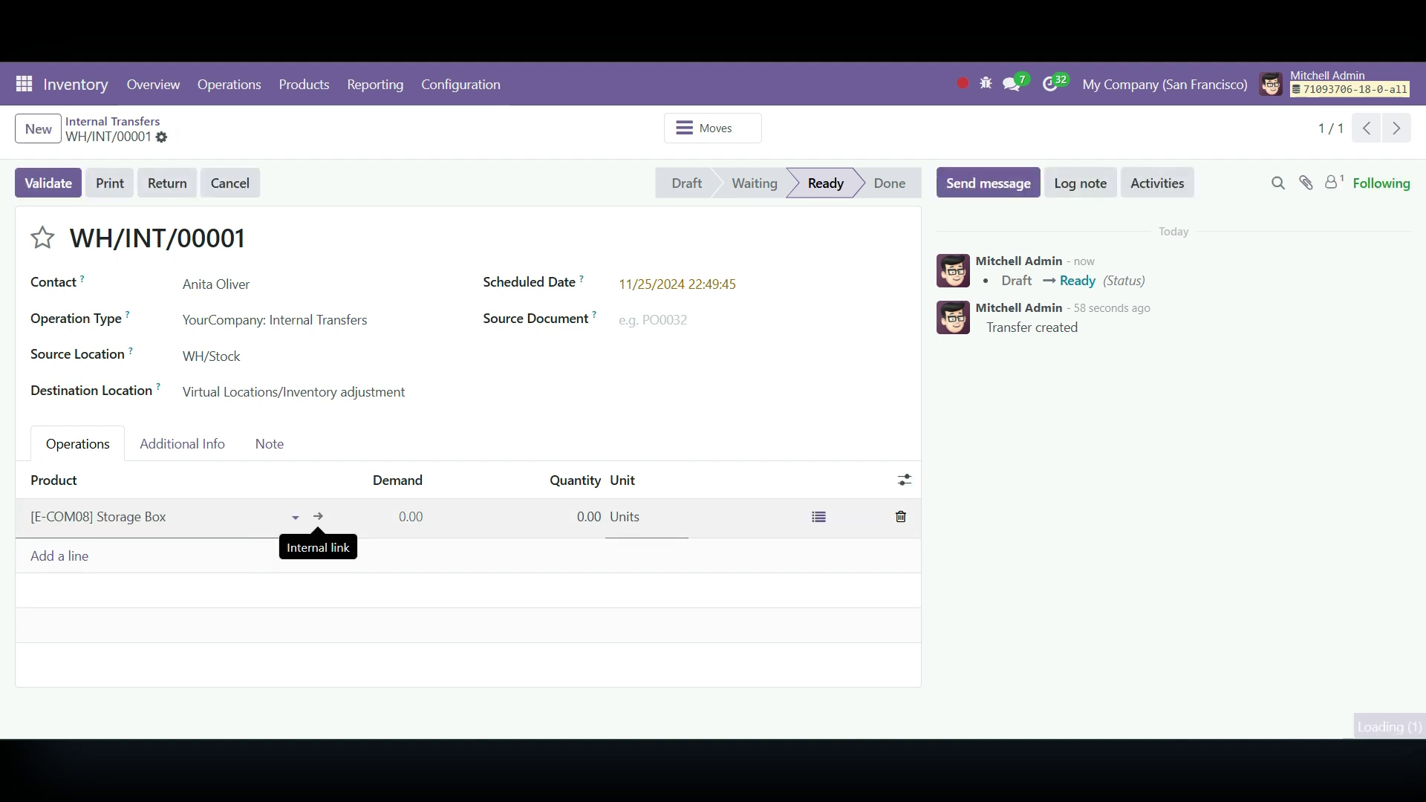
click(318, 517)
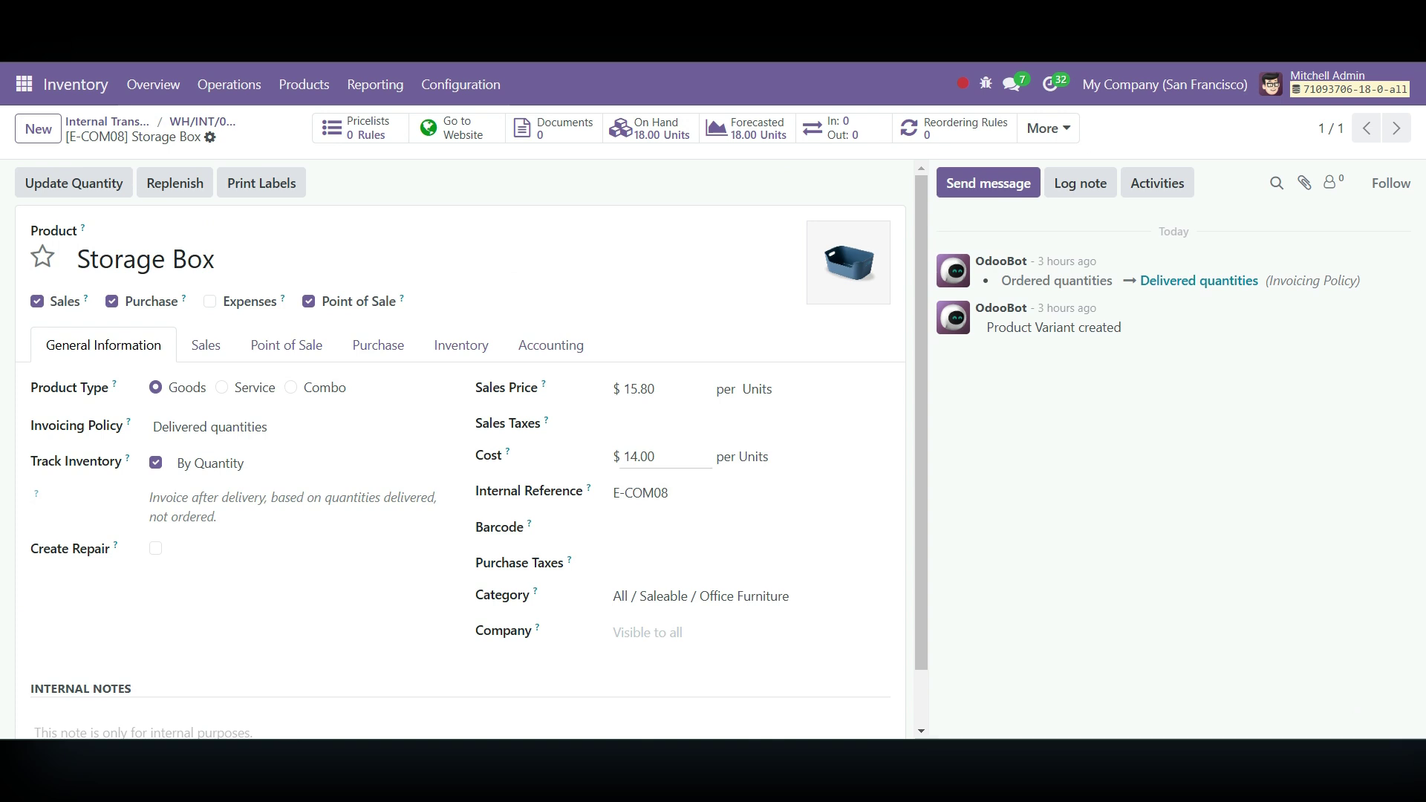
click(641, 456)
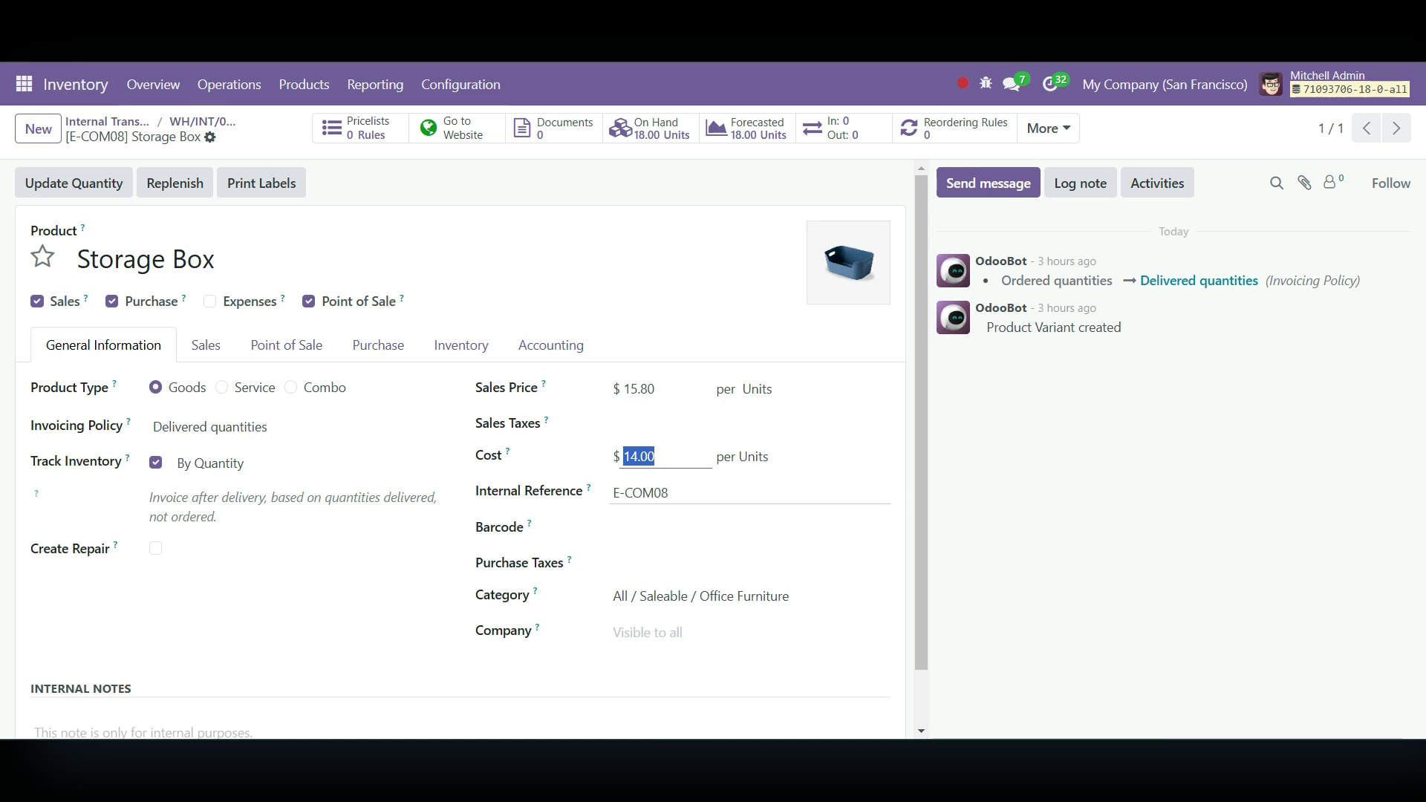
click(307, 586)
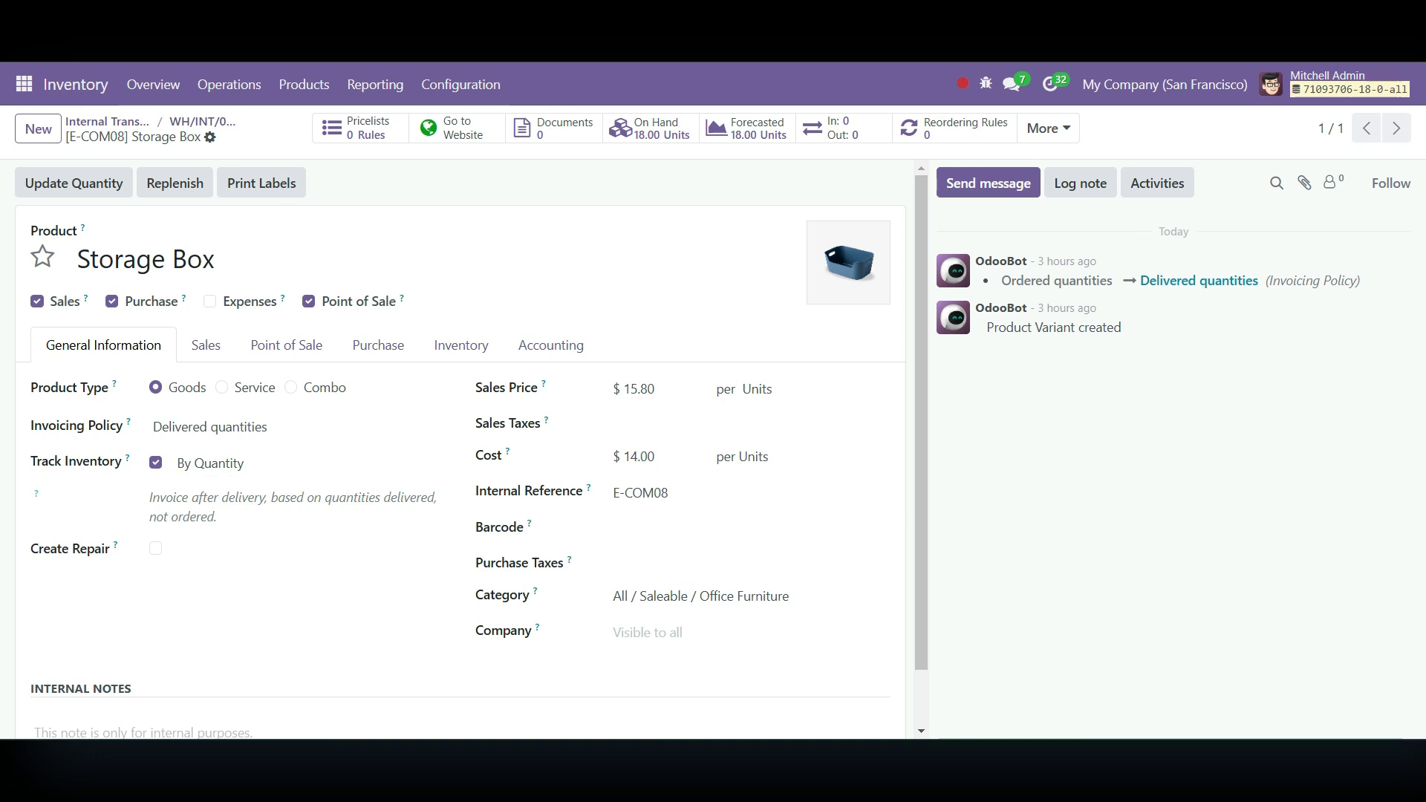
click(203, 122)
- Set the Storage Box quantity to 1, save the transfer and validate it
click(570, 517)
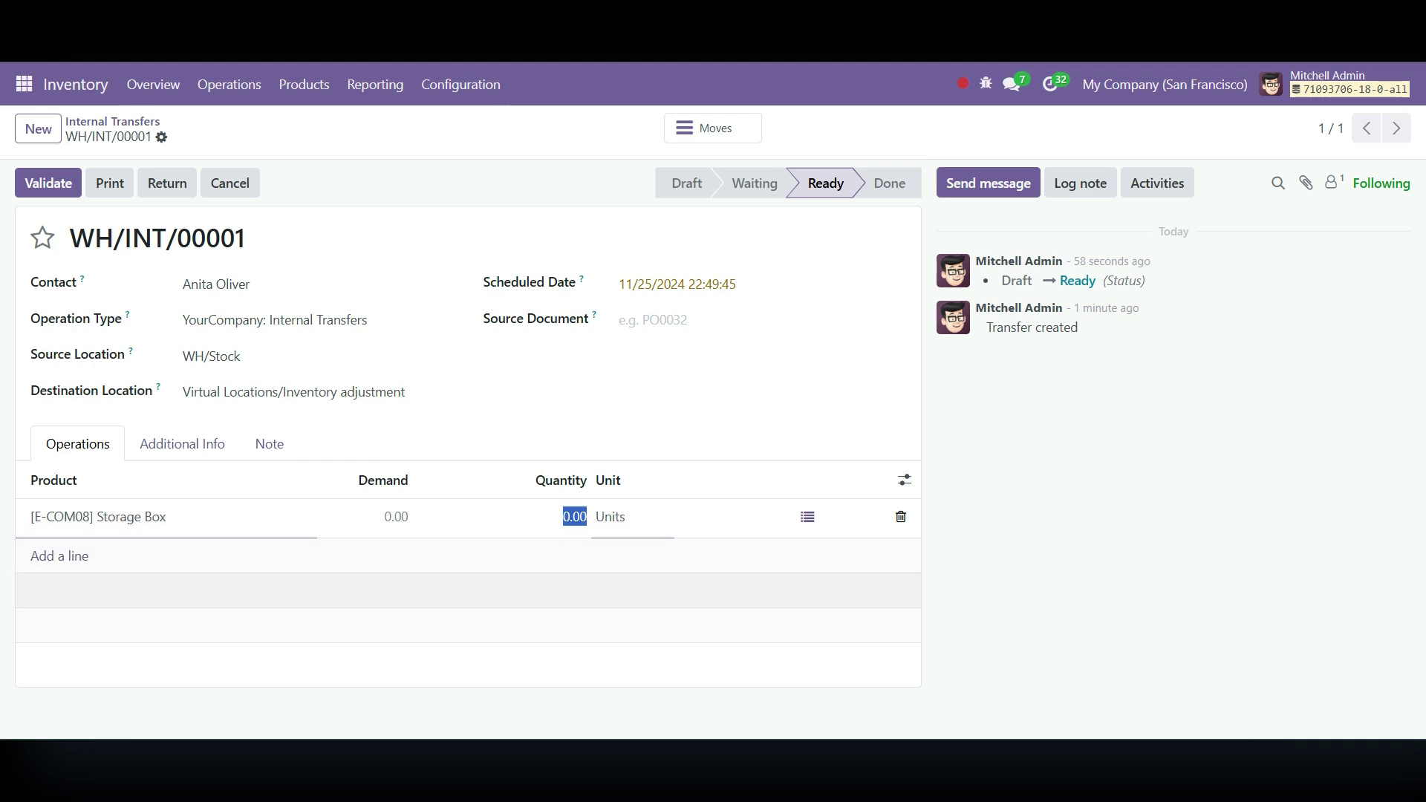
text(1)
click(98, 517)
click(190, 136)
click(49, 182)
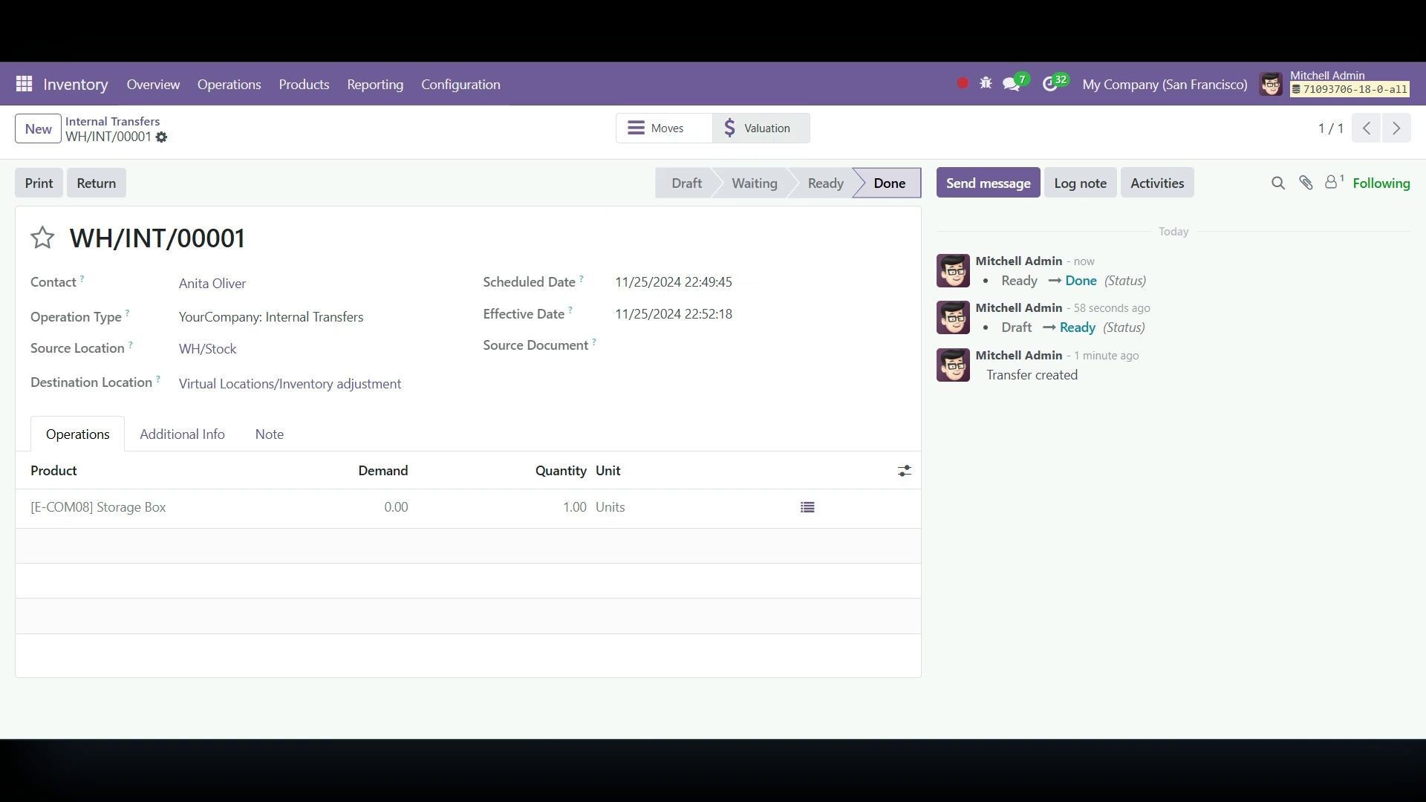
- Show the Journal Entry column in the transfer's stock valuation and open the referenced transfer from the Storage Box entry
click(759, 127)
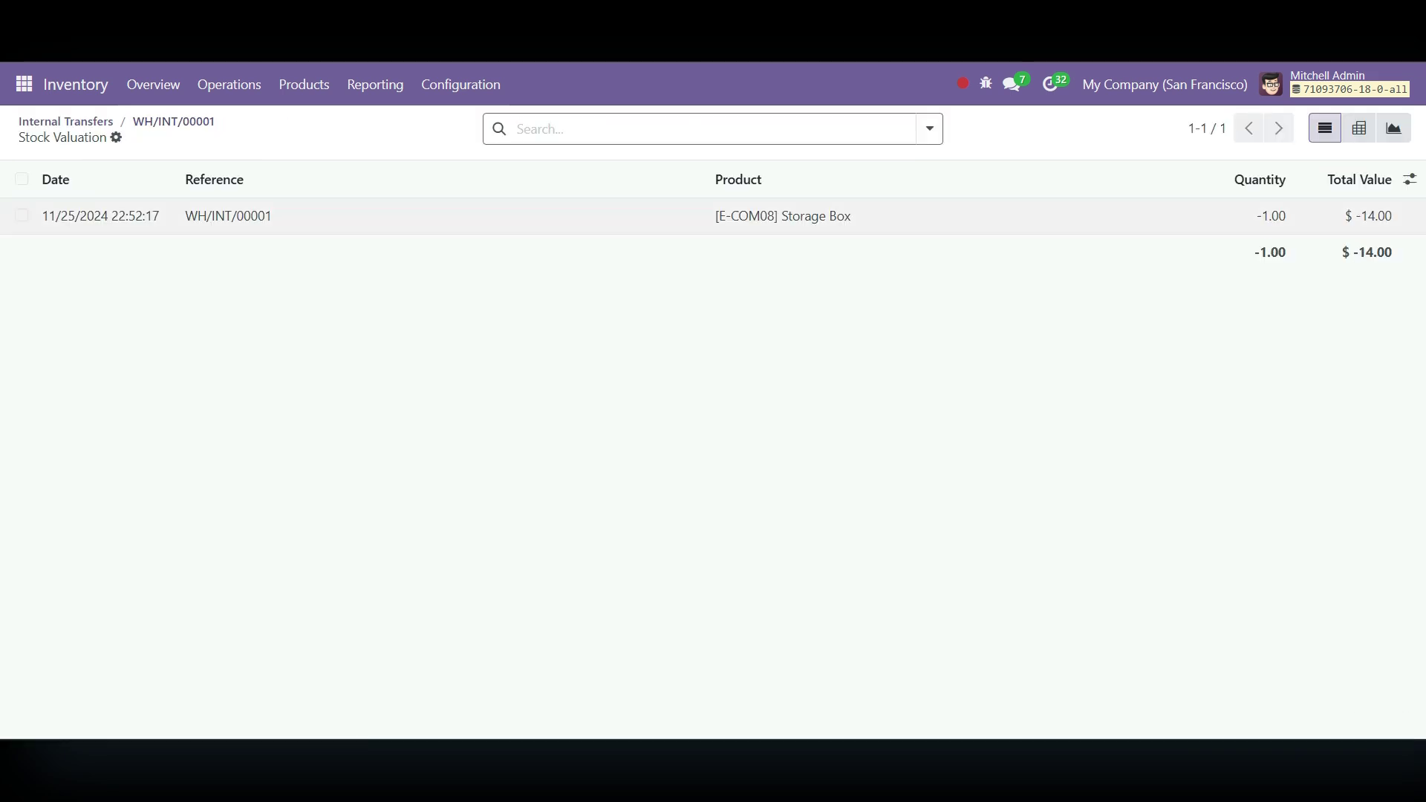
click(1410, 179)
click(1186, 215)
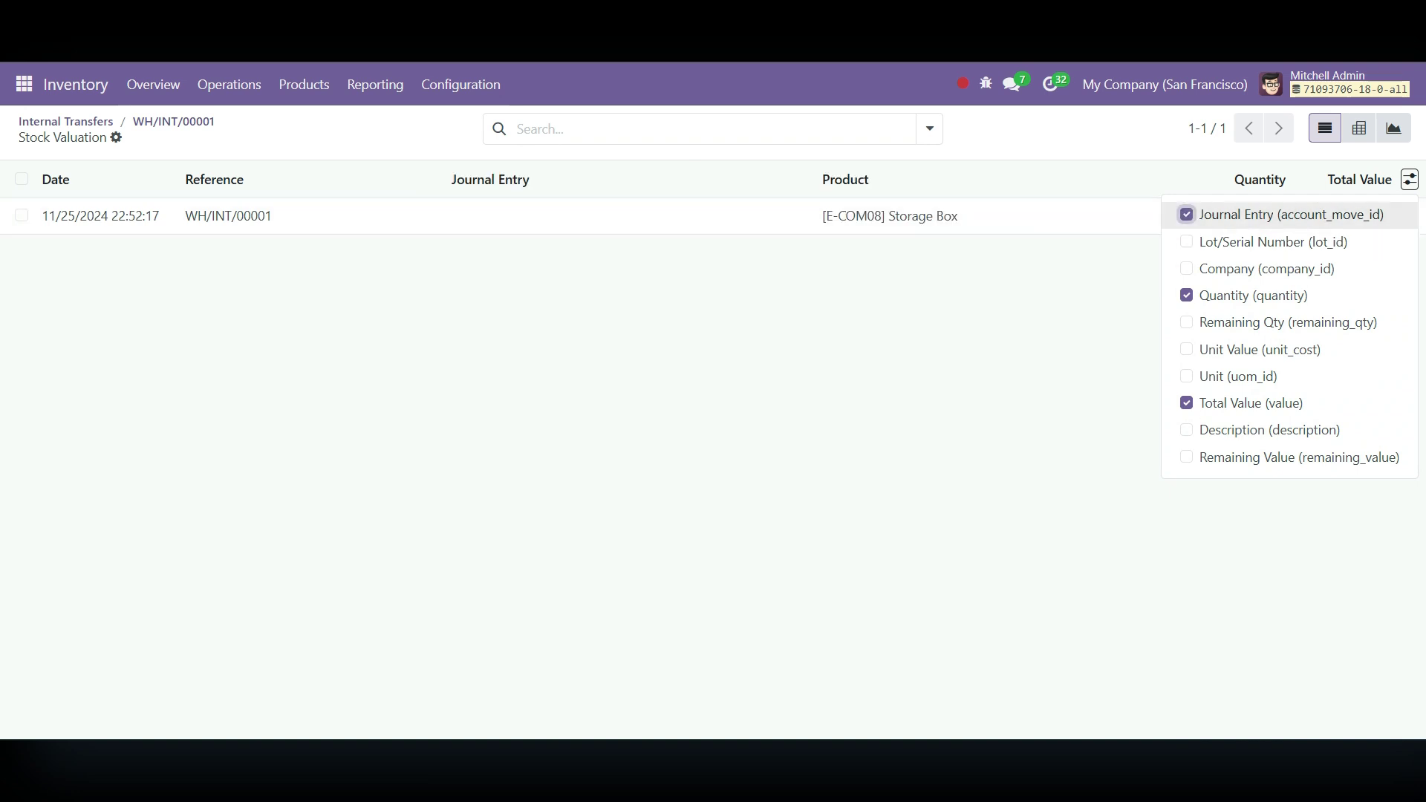
click(229, 216)
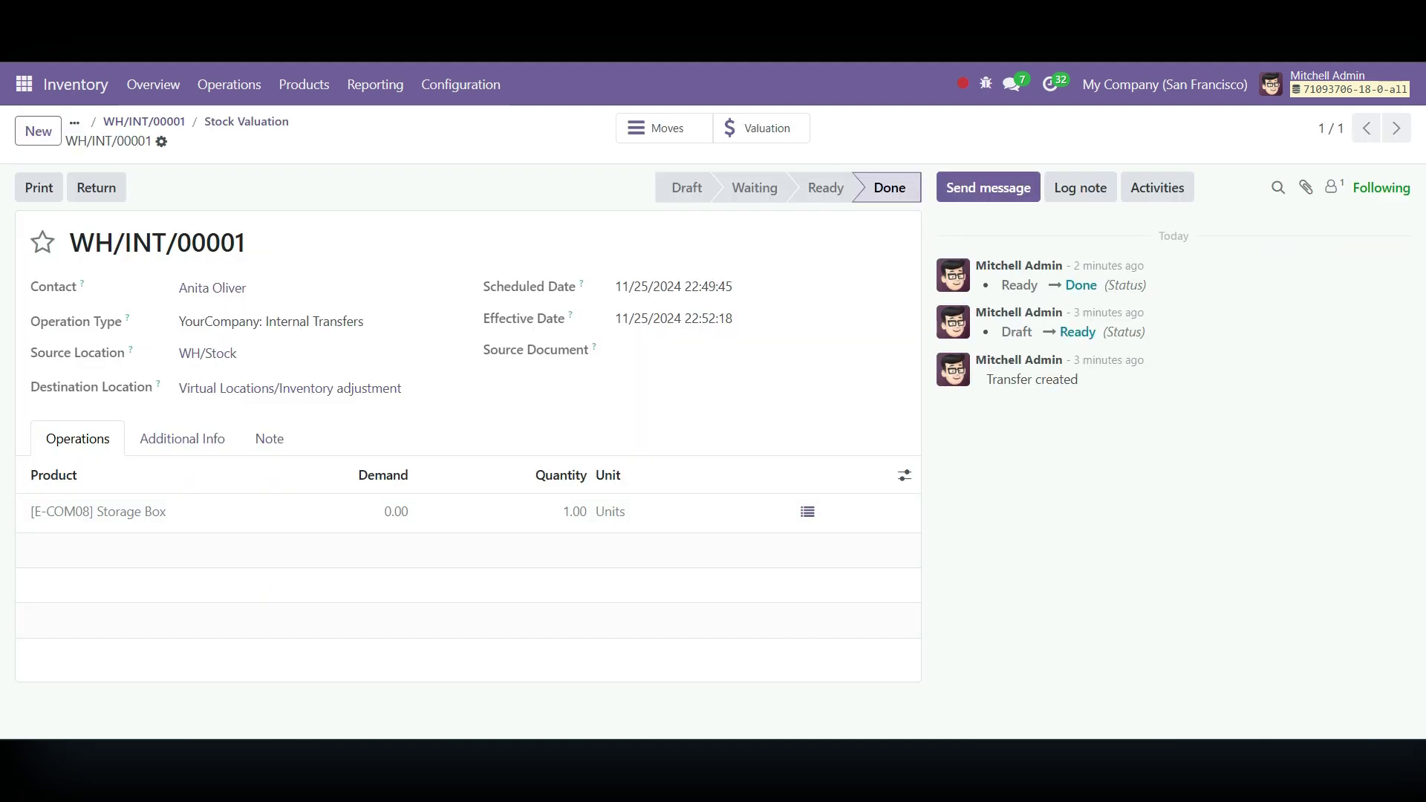
- Review the stock valuation of transfer WH/INT/00001 for a linked journal entry, and return to the transfer
click(246, 121)
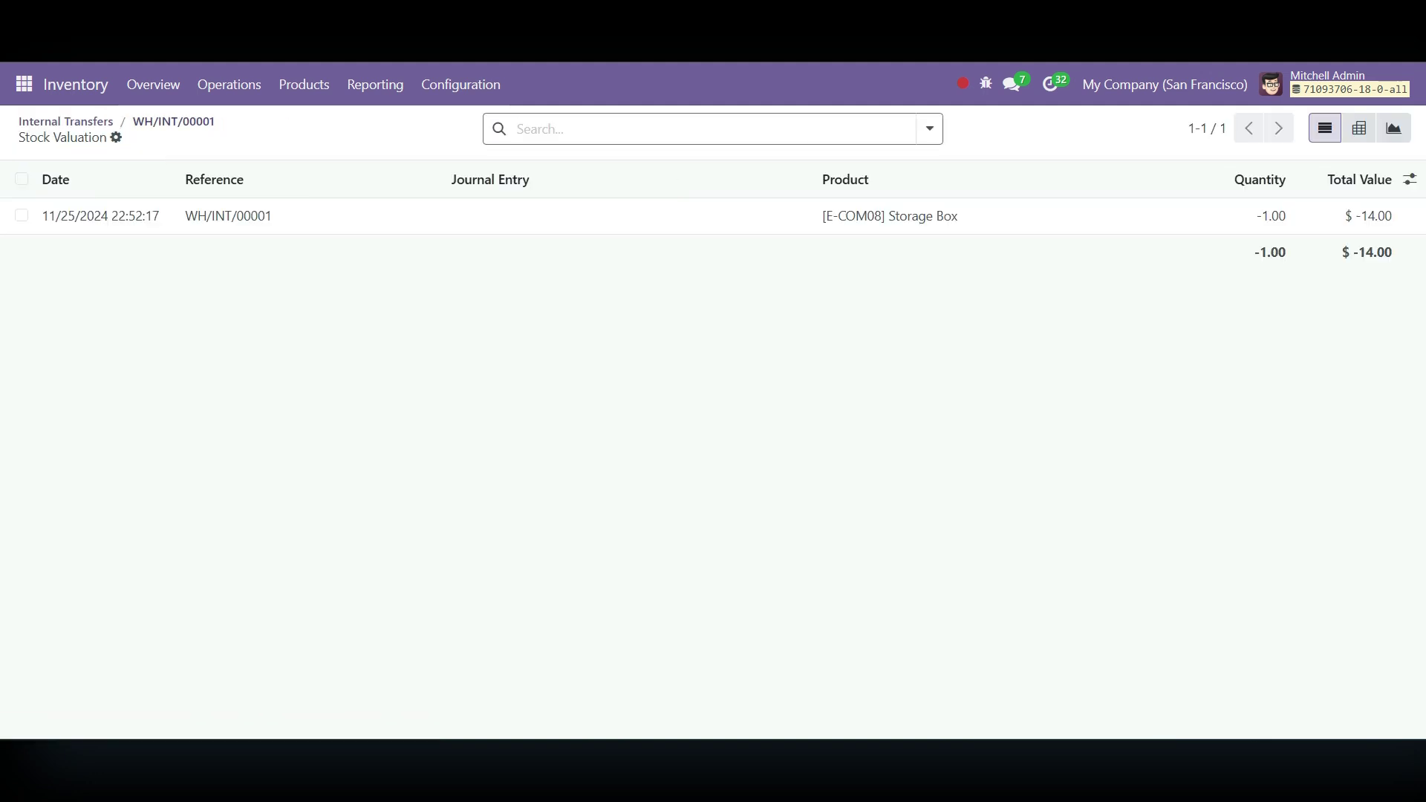
click(148, 119)
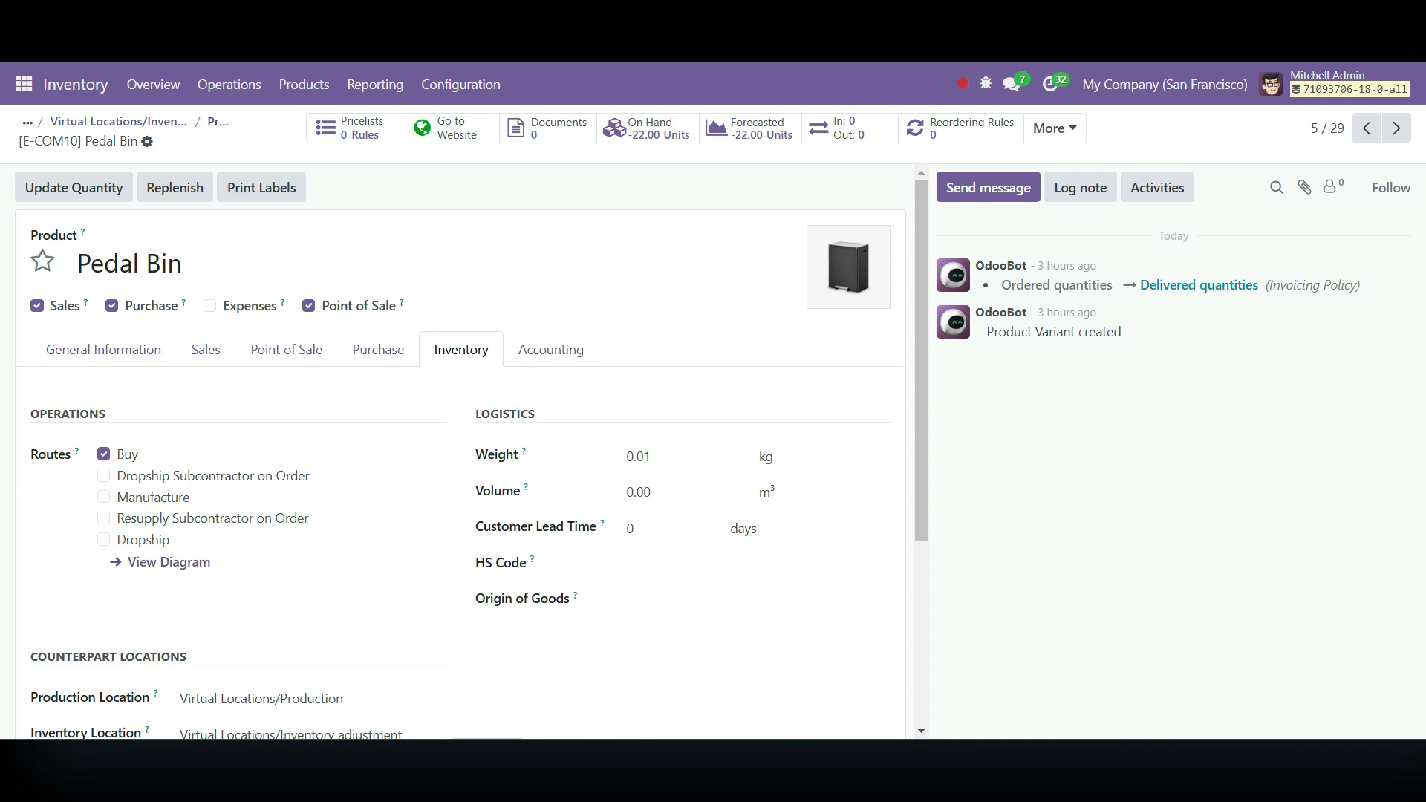
click(218, 122)
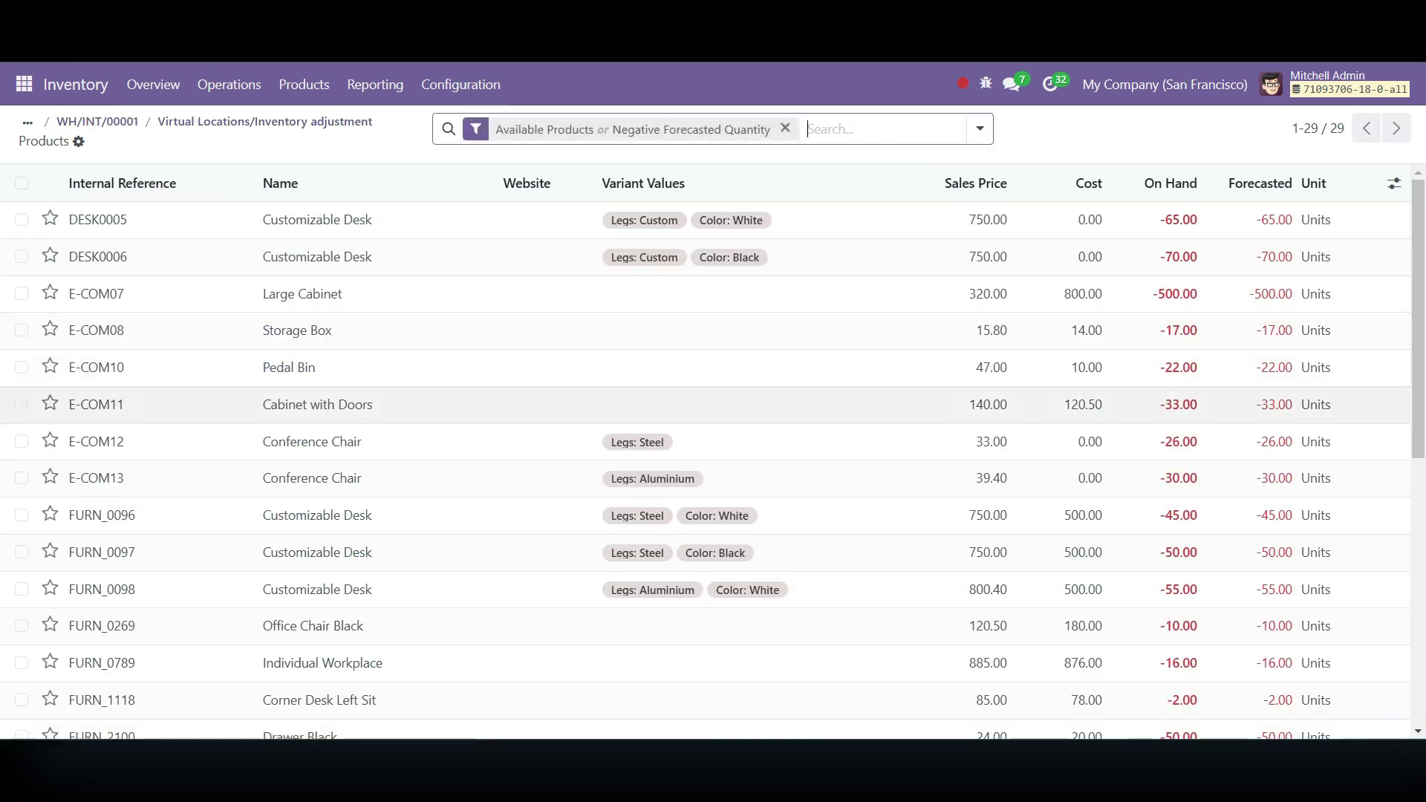
click(97, 122)
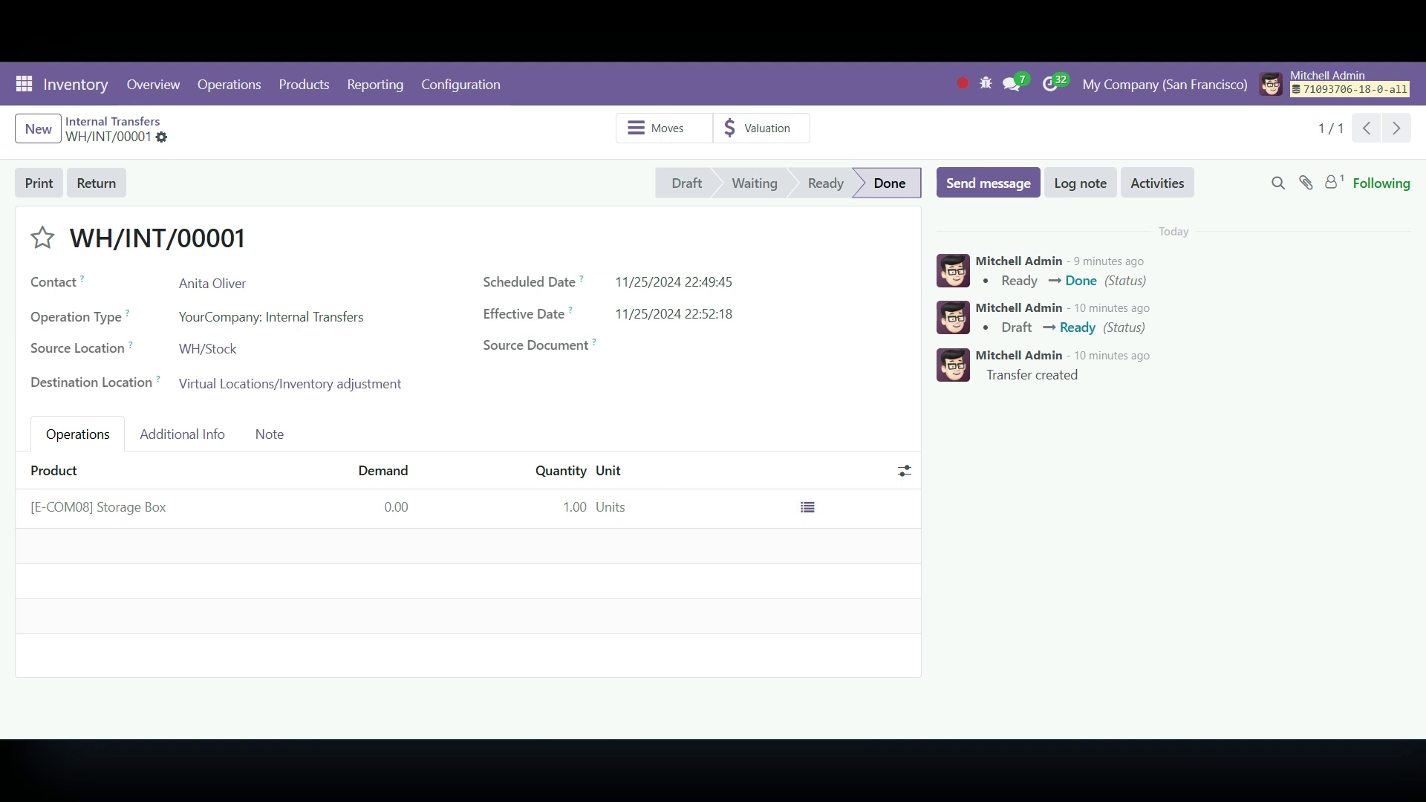
click(761, 127)
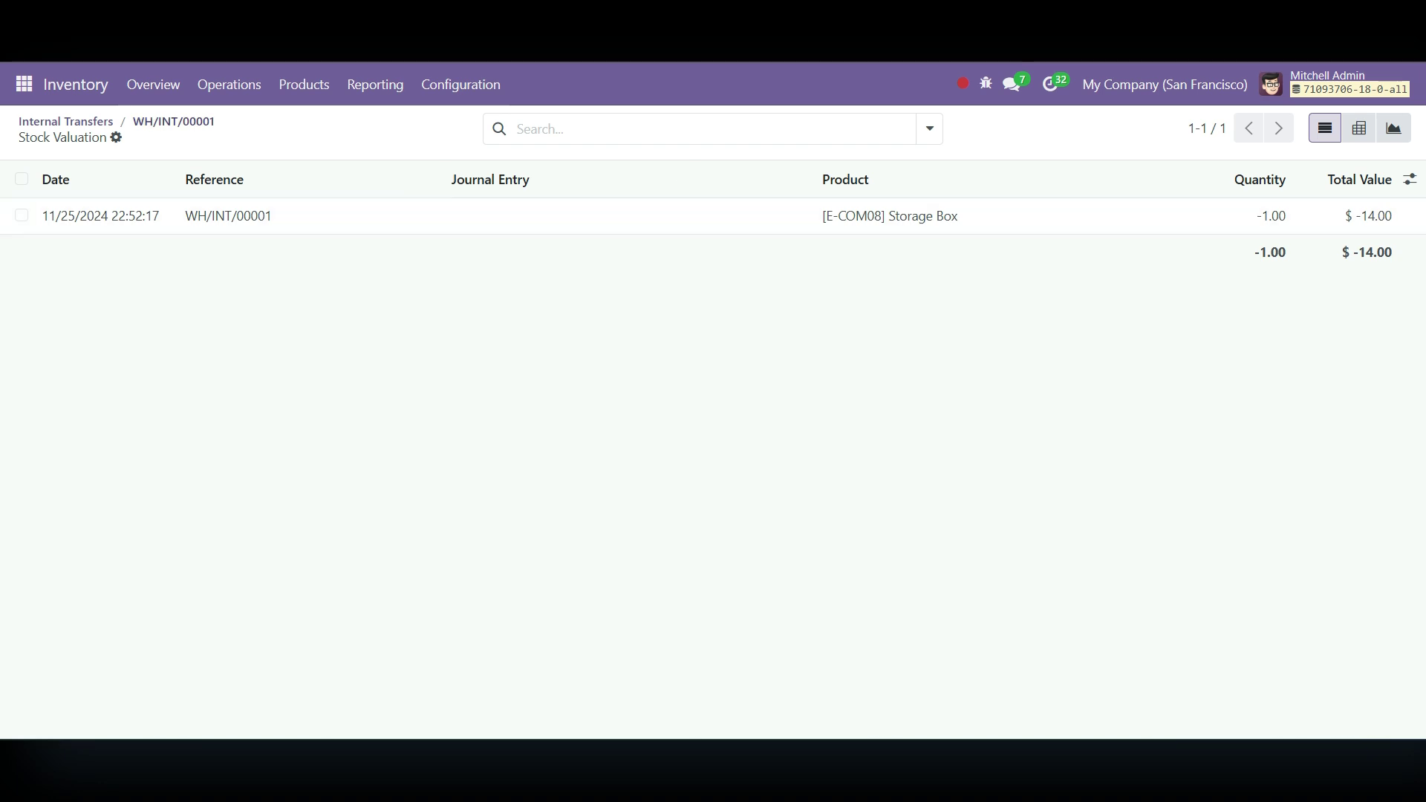
click(173, 121)
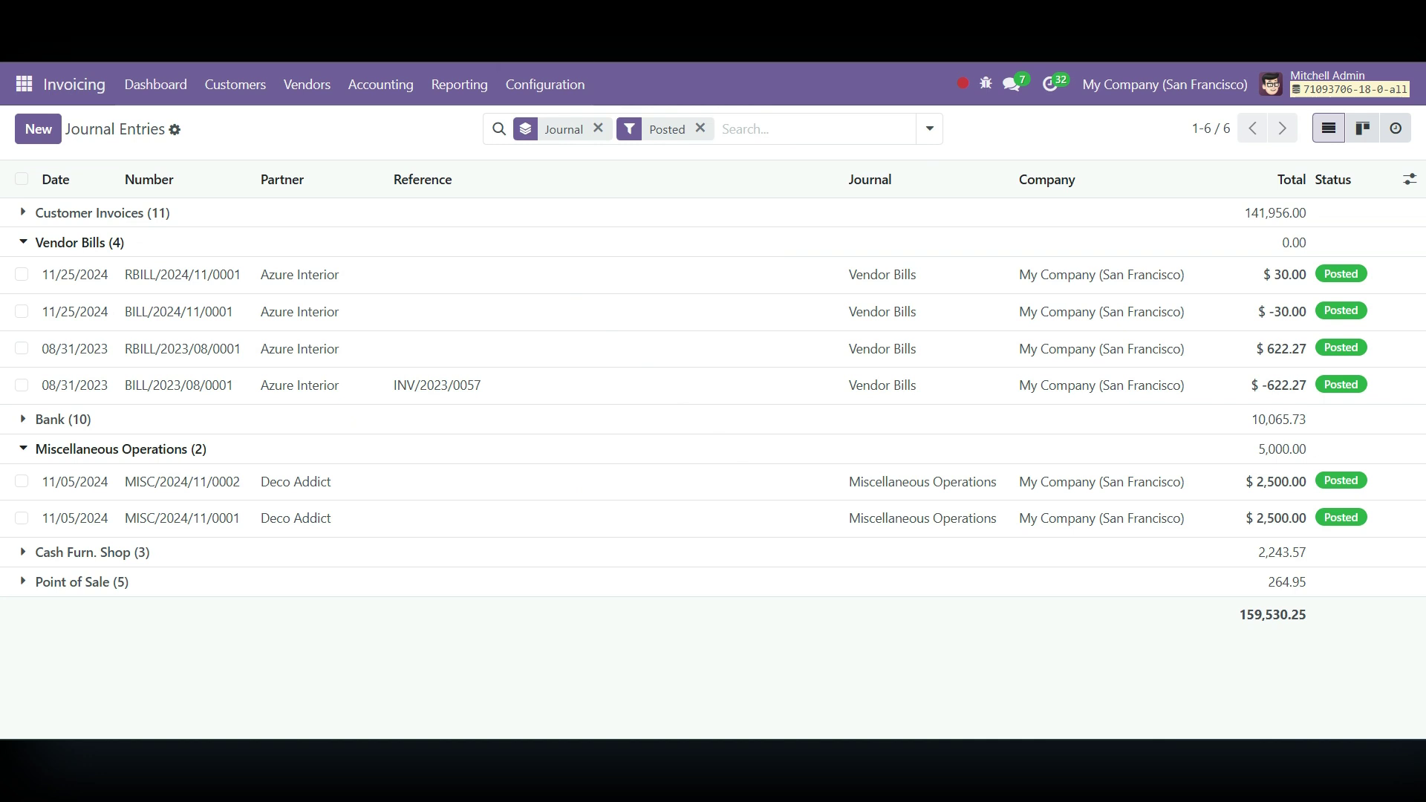
- Search the user groups in Settings for "stock" and open the Technical / Stock Accounting Automatic group
click(24, 84)
scroll(67, 456, down, 6)
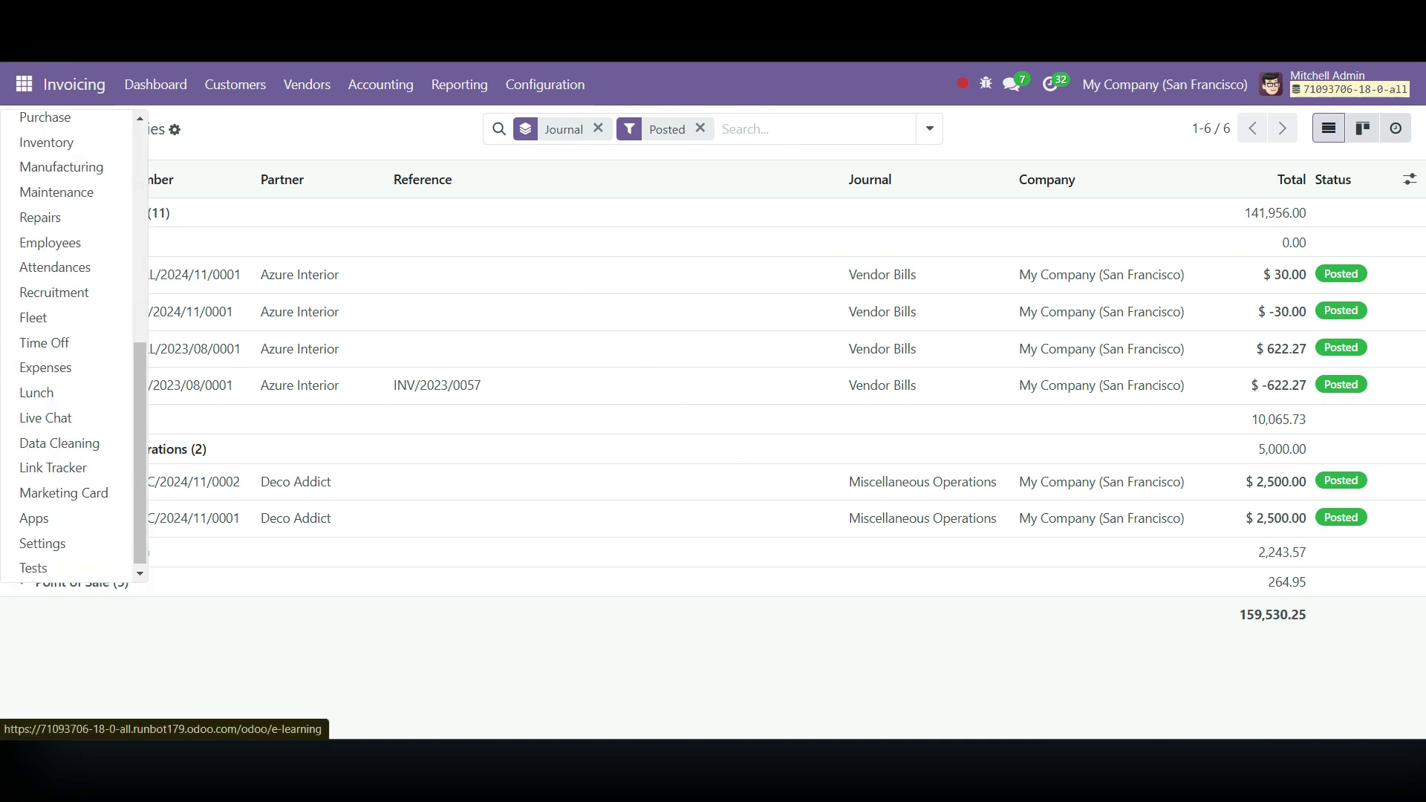
click(43, 543)
click(285, 84)
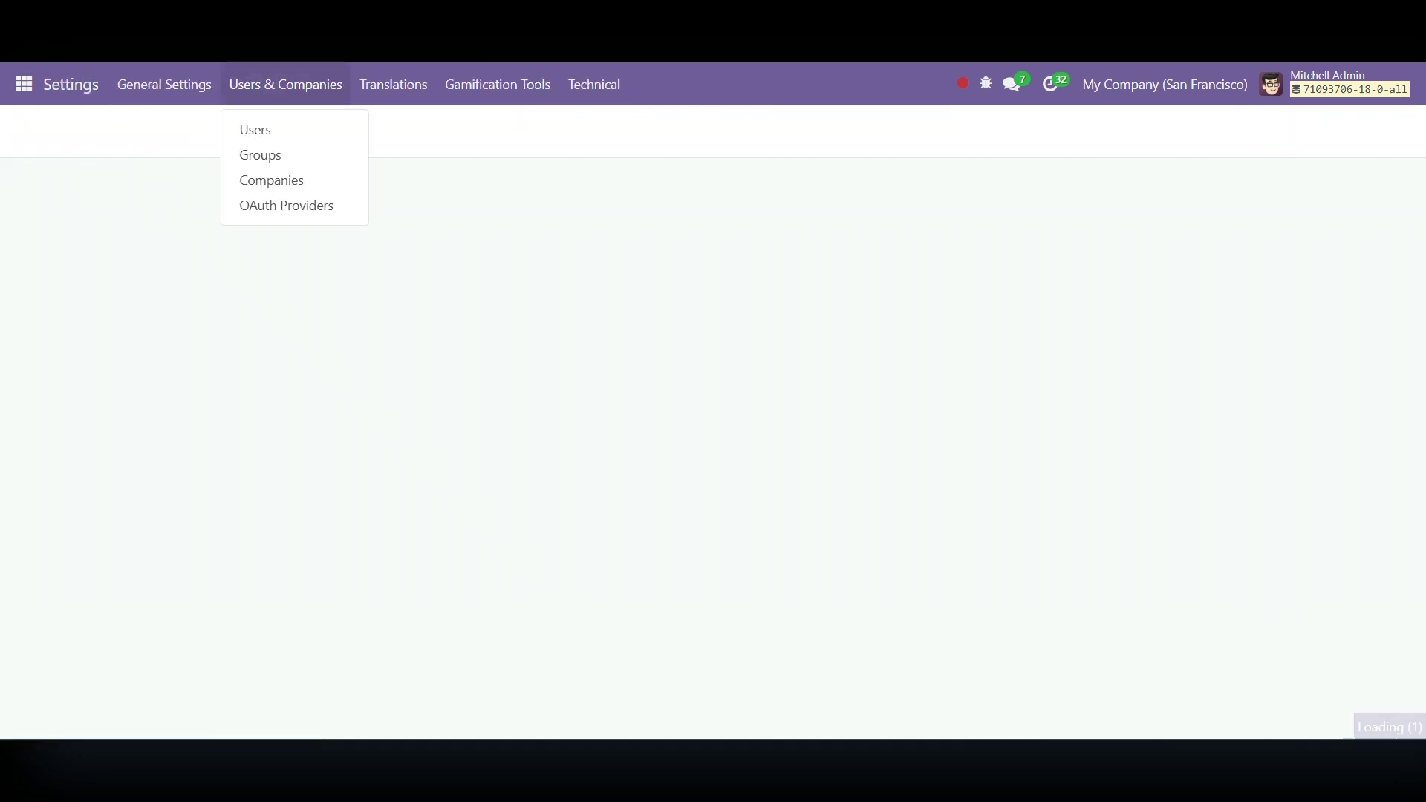
click(260, 155)
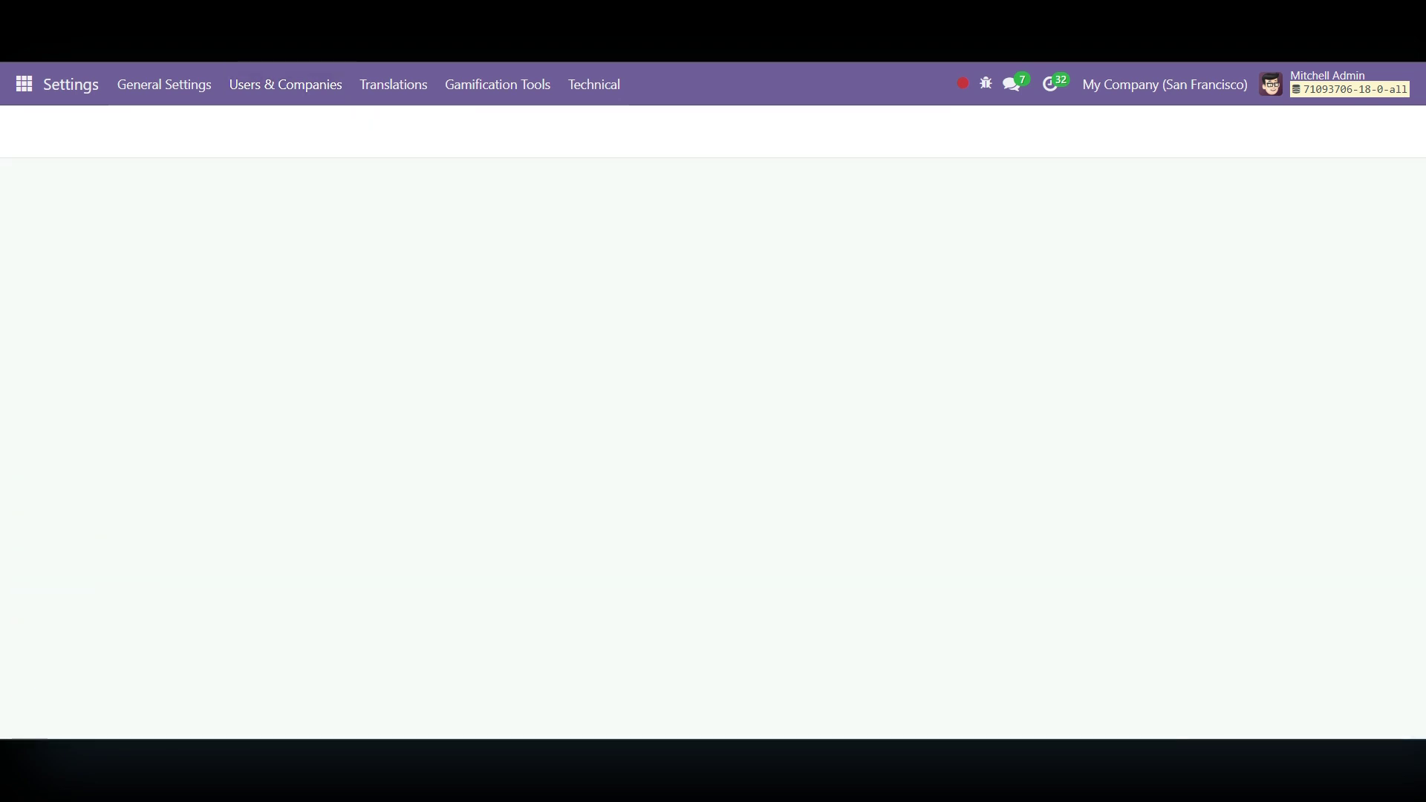
click(930, 128)
text(stock)
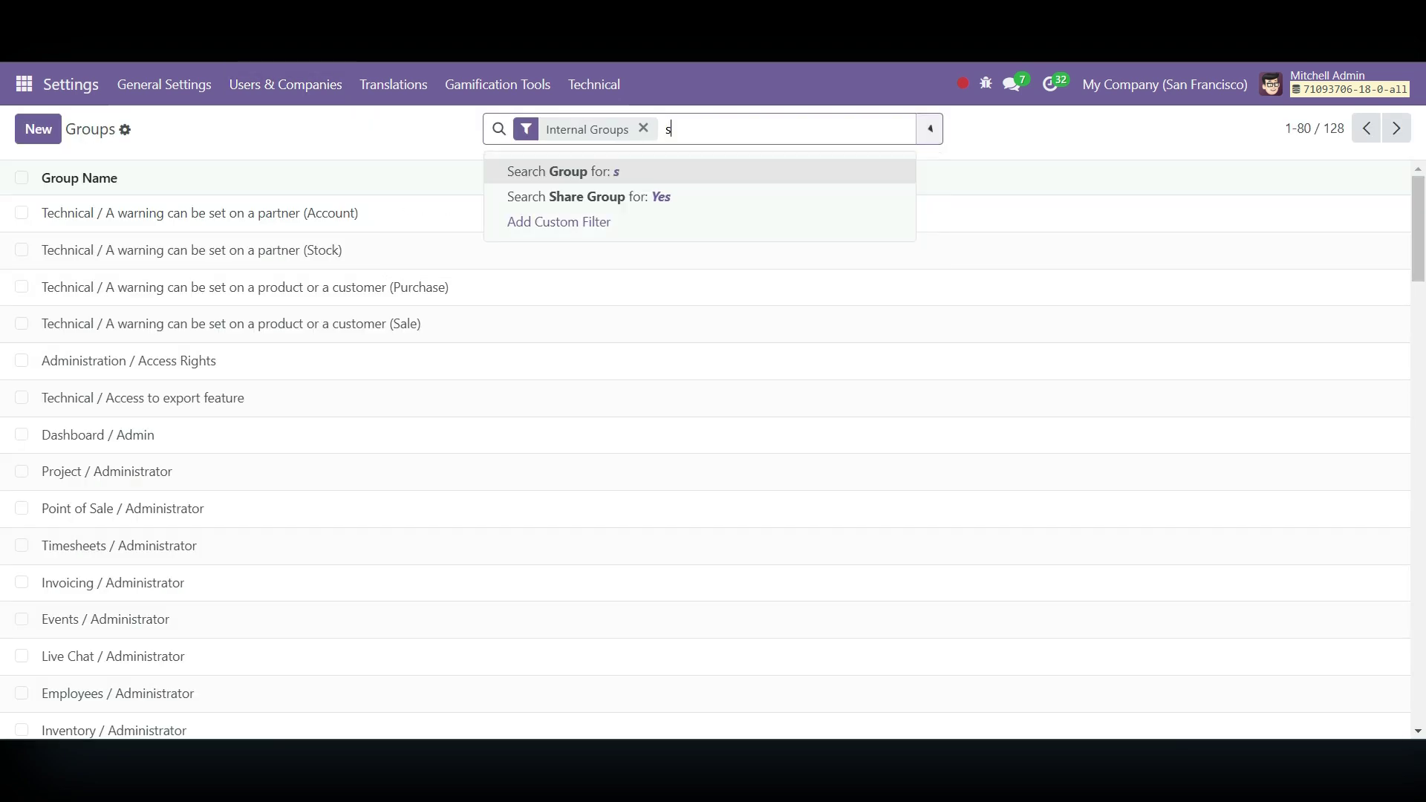
key(Return)
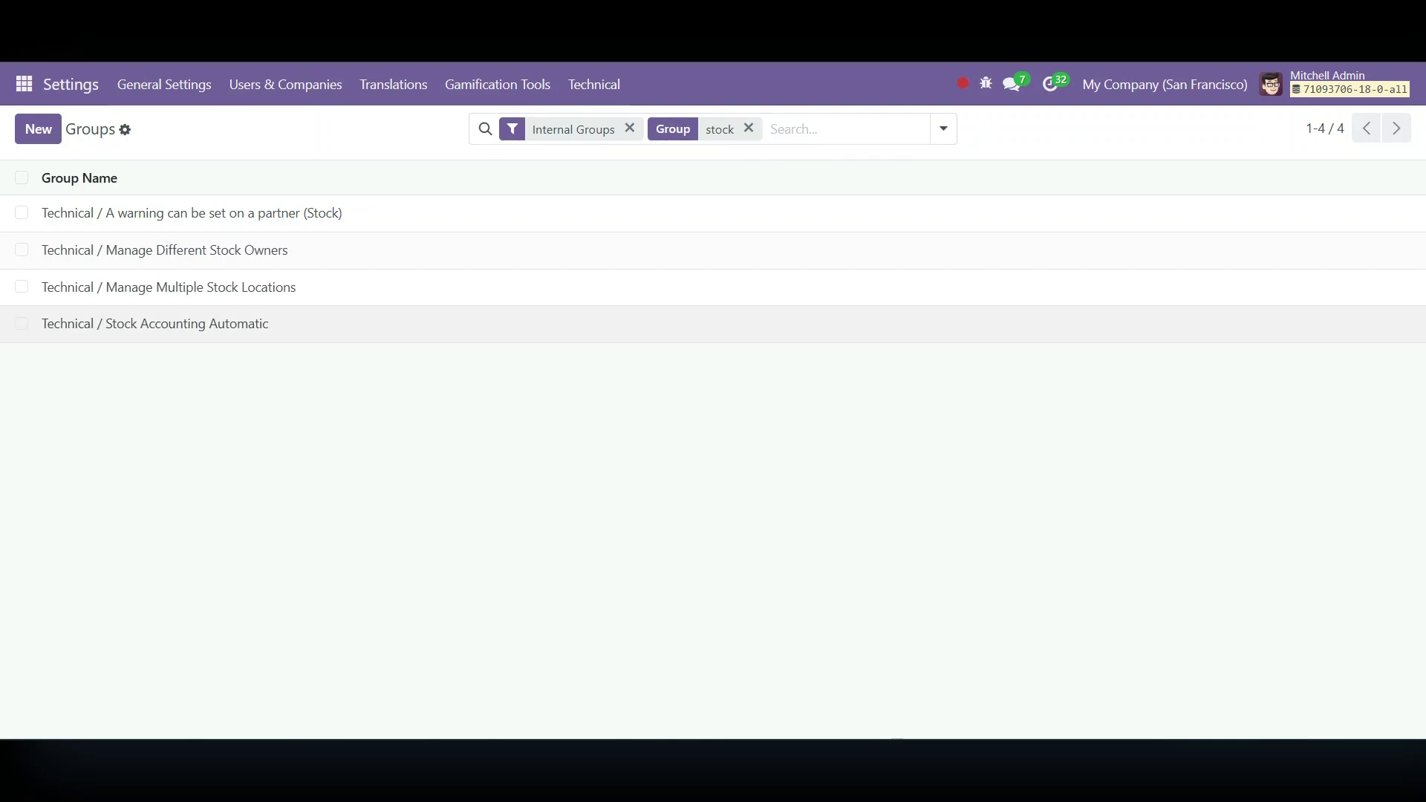
click(731, 325)
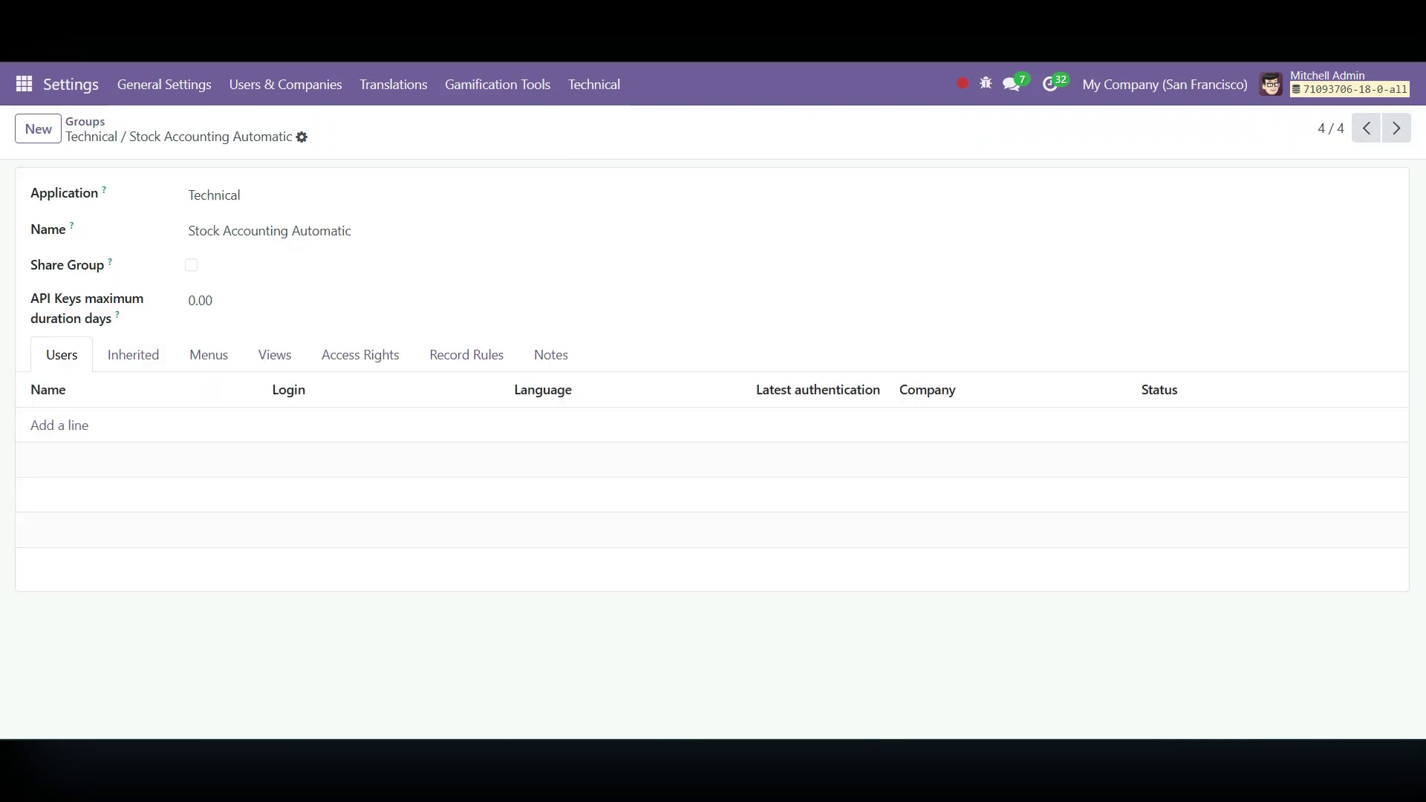
- Add all available users to the Stock Accounting Automatic group and save the group
click(59, 426)
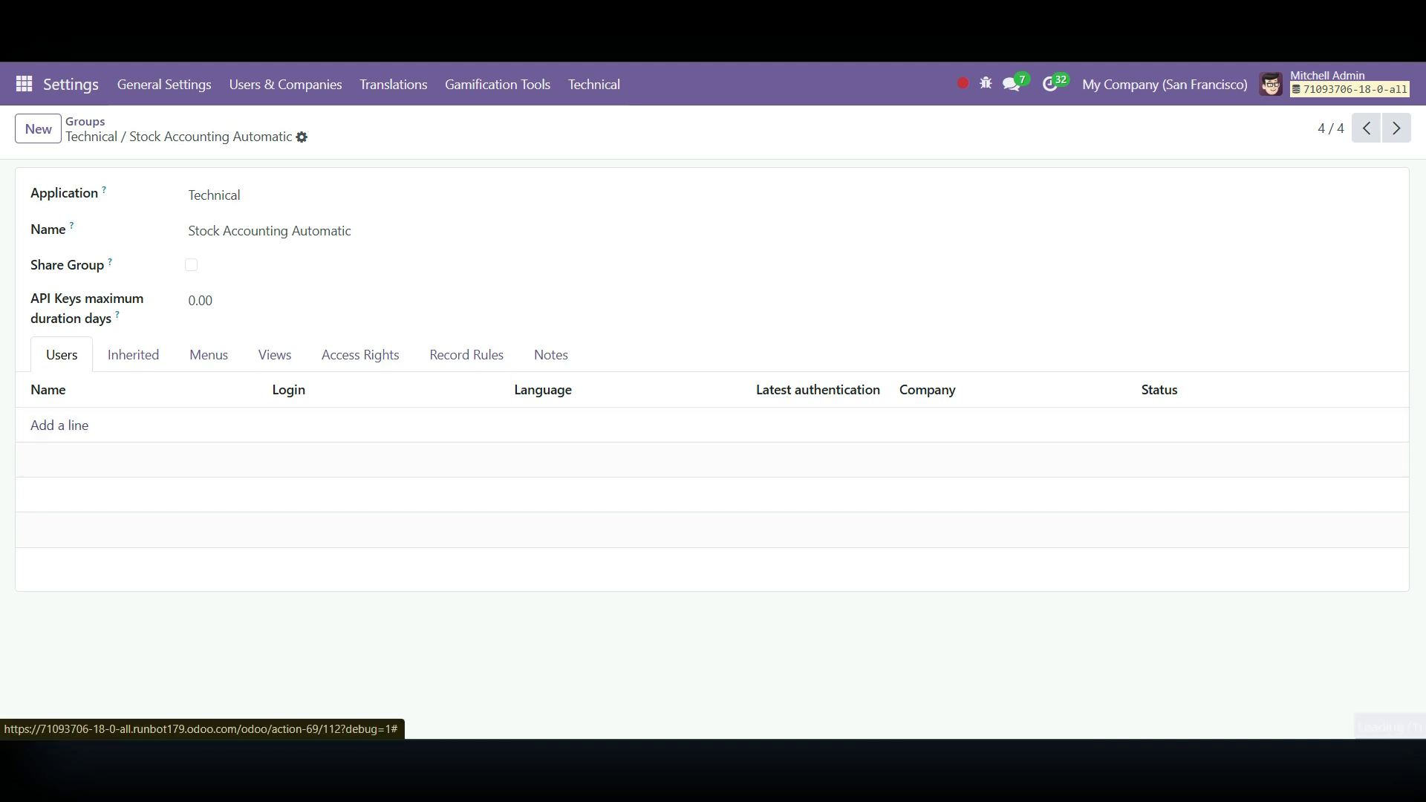
click(280, 379)
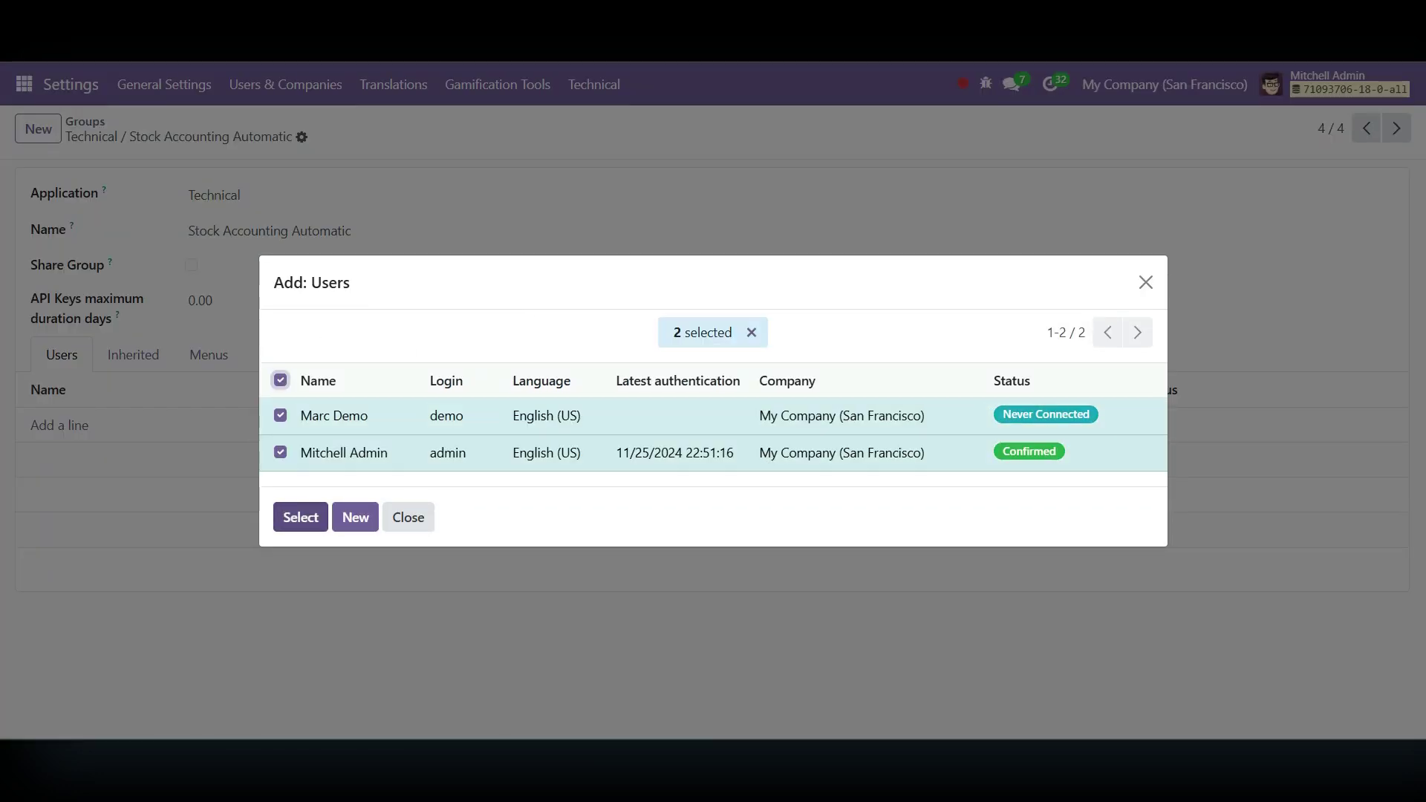
click(301, 518)
click(330, 137)
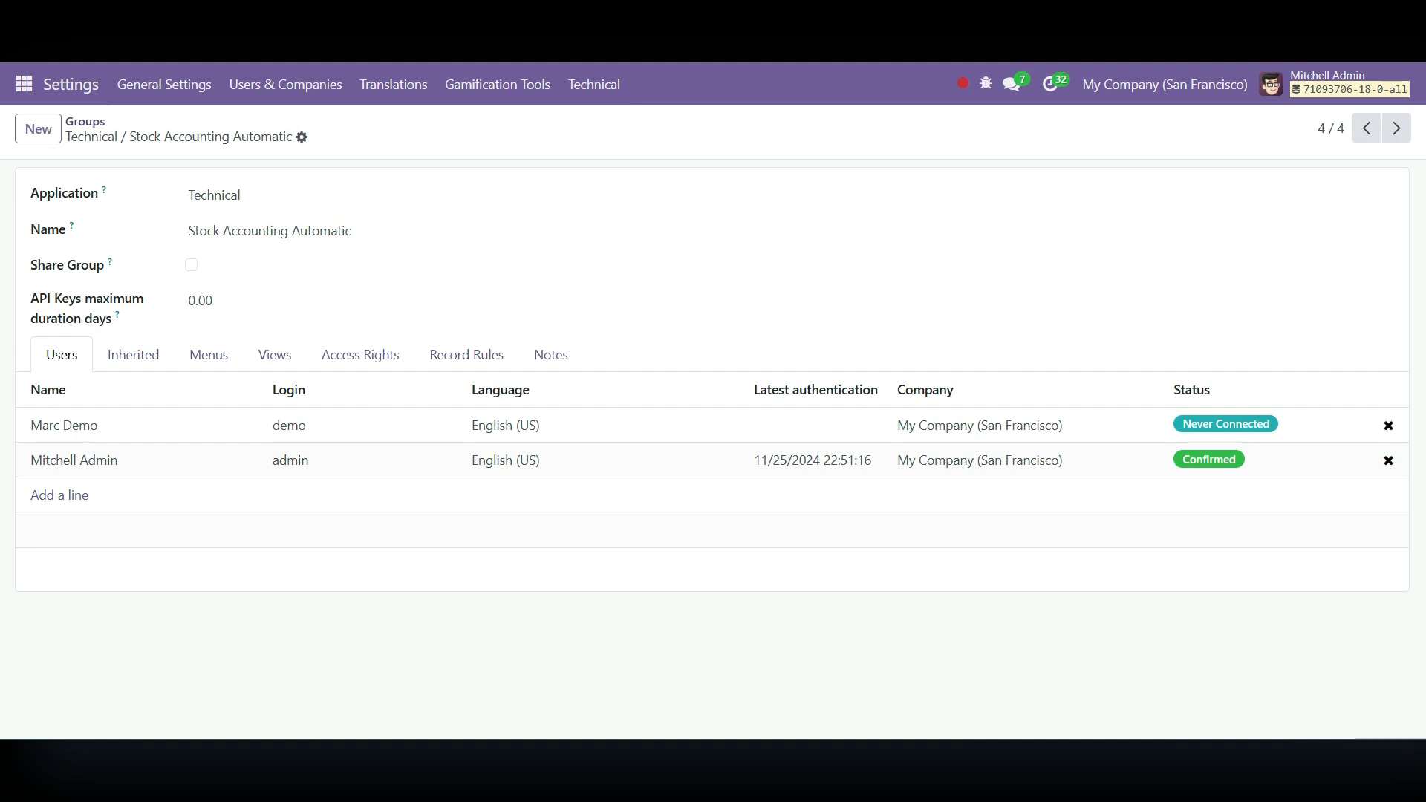
- Reload the WH/INT/00001 transfer page to apply the new access rights, and go to the Inventory app
click(25, 84)
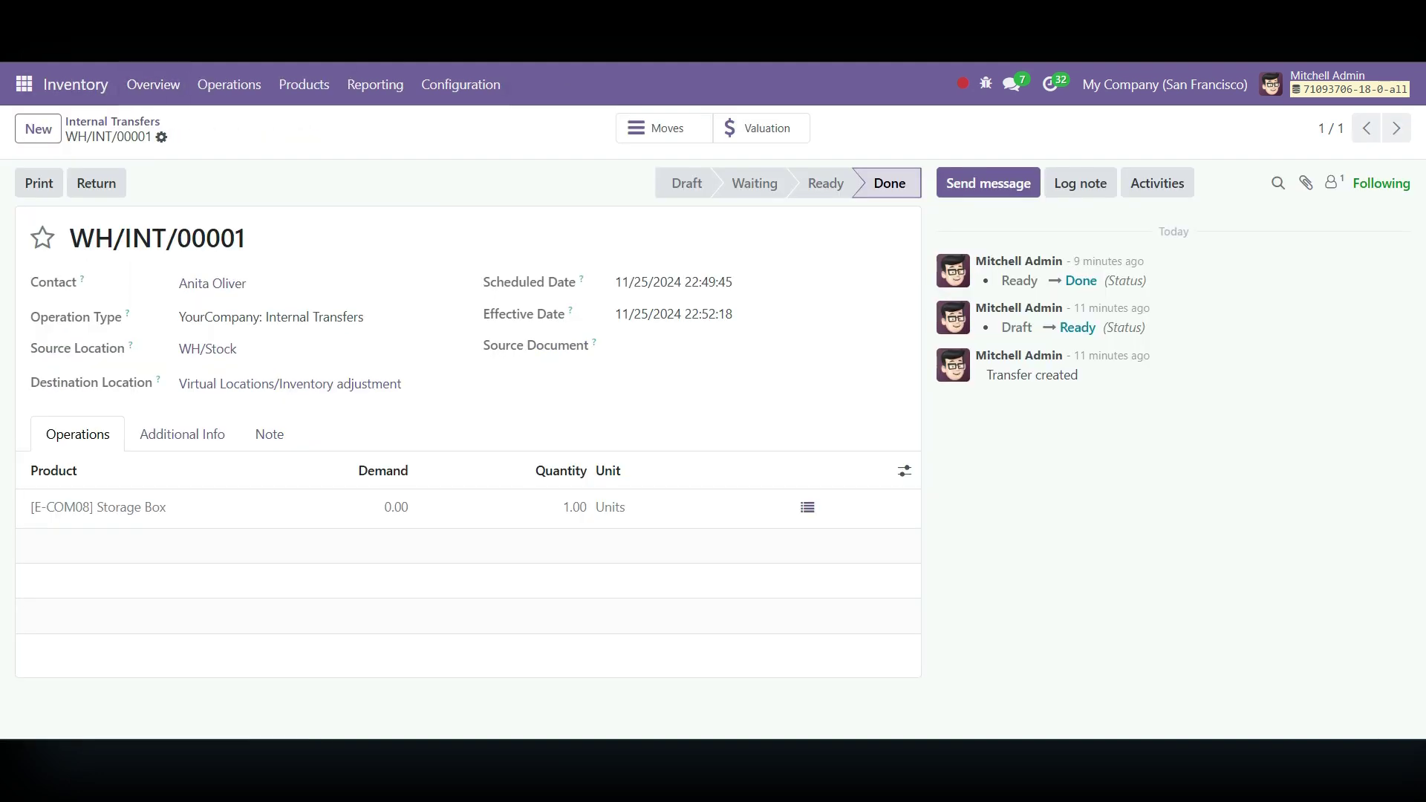
key(F5)
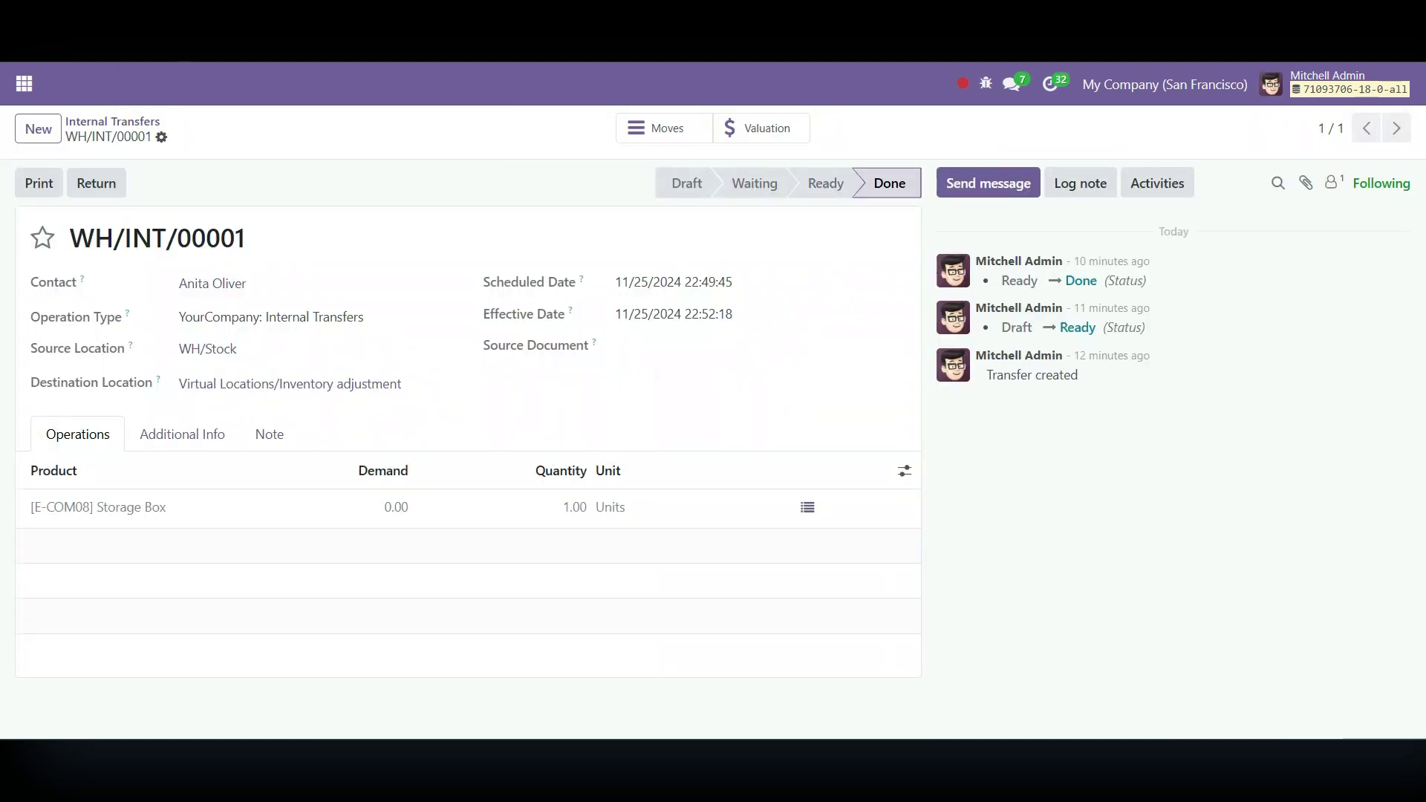
click(24, 84)
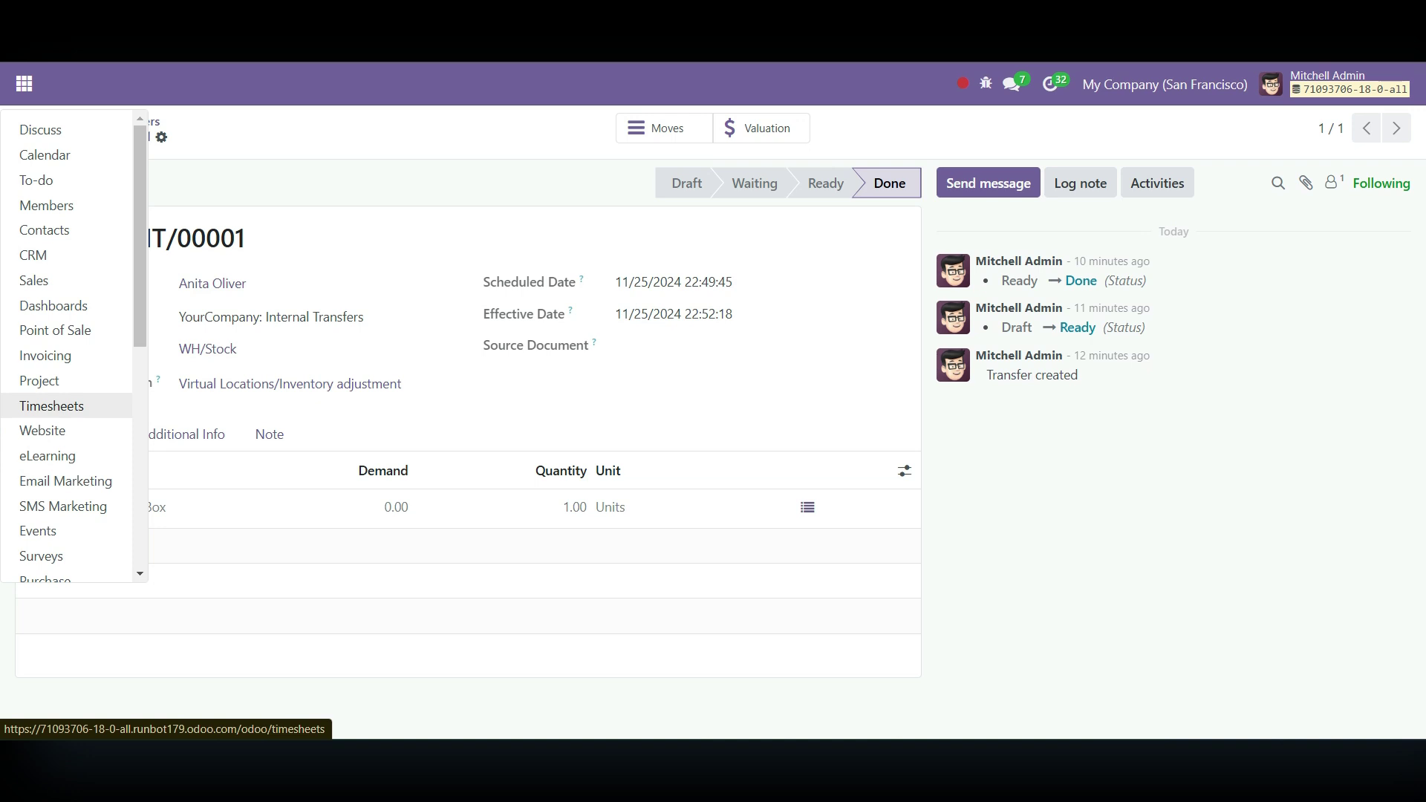
scroll(51, 406, down, 3)
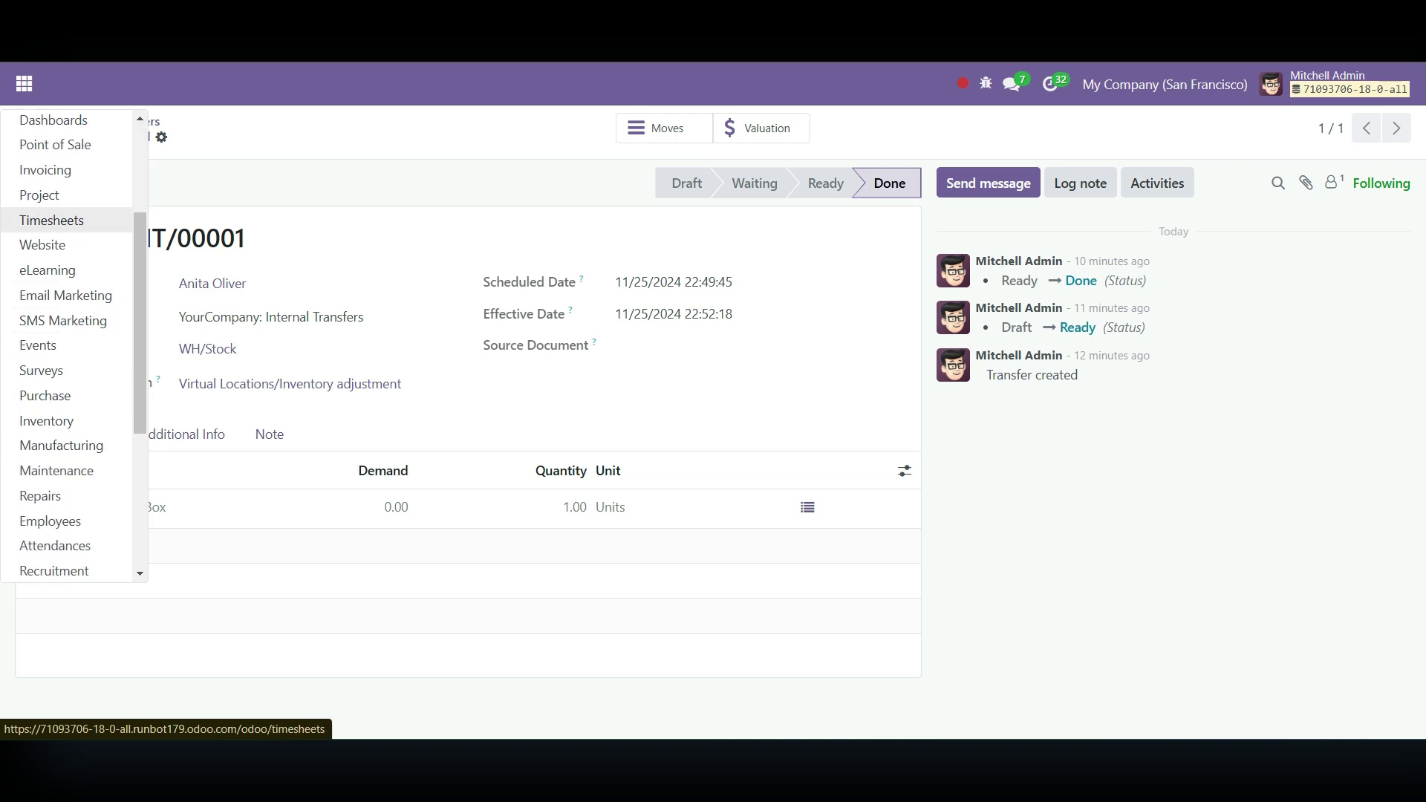
click(46, 420)
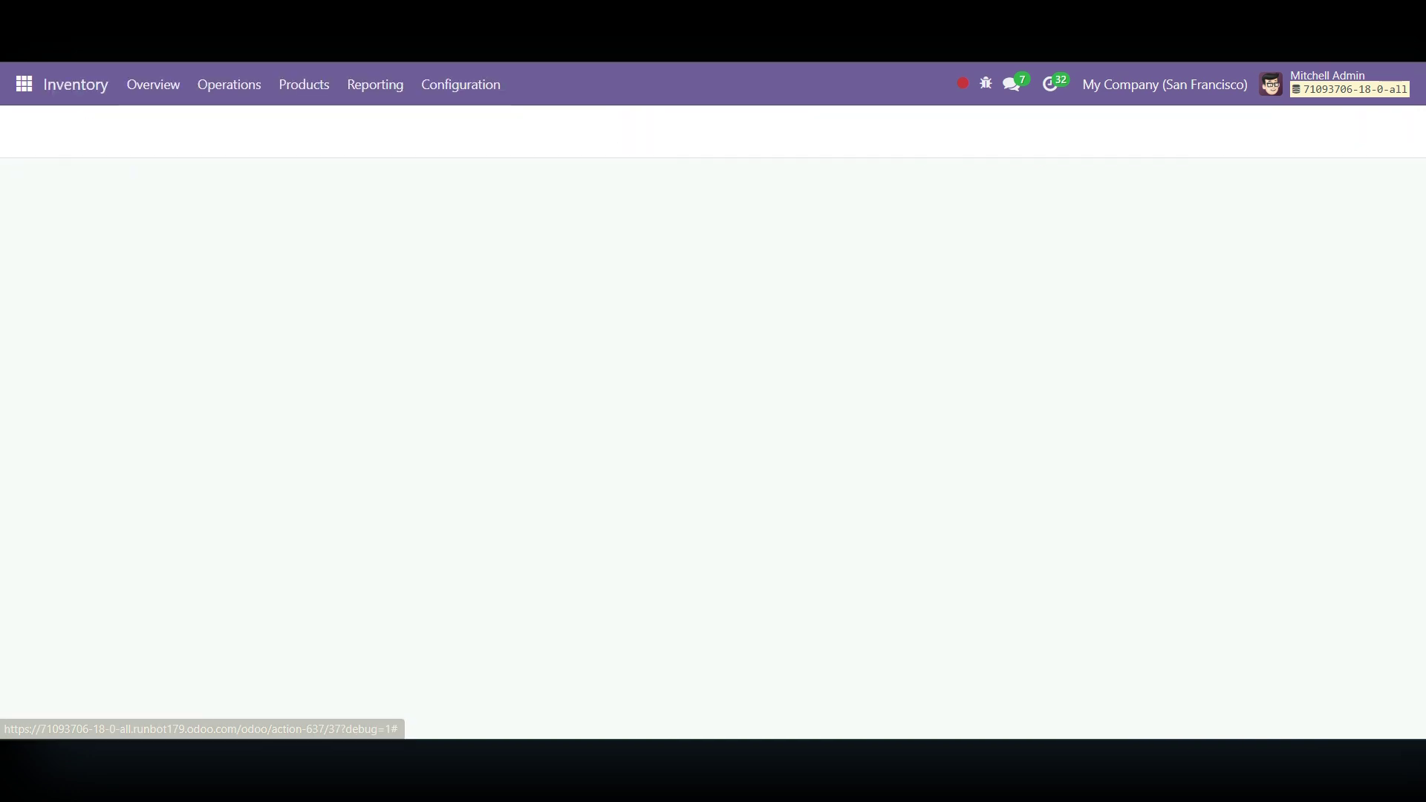
- Open the All / Saleable / Office Furniture category from the product categories in the Inventory configuration
click(460, 84)
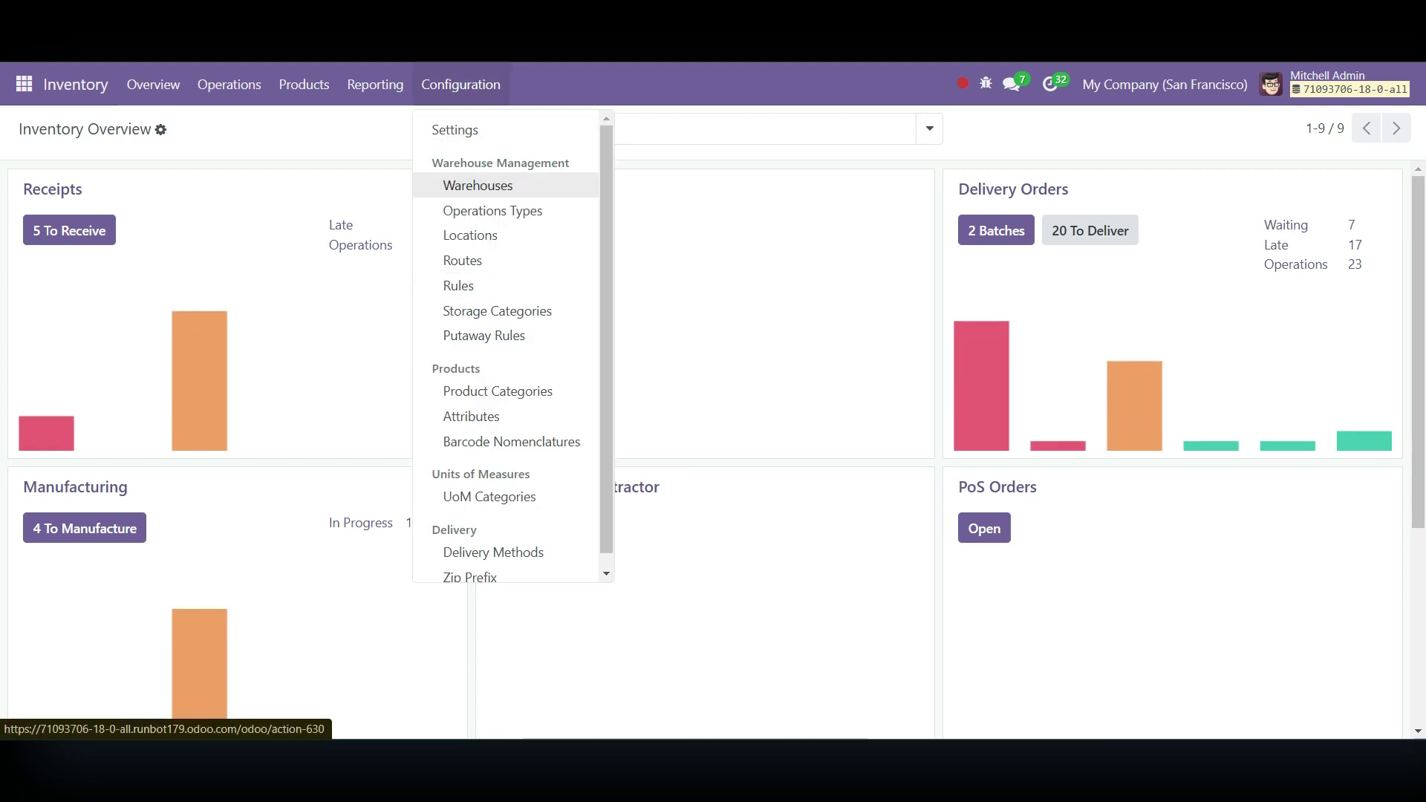
click(497, 311)
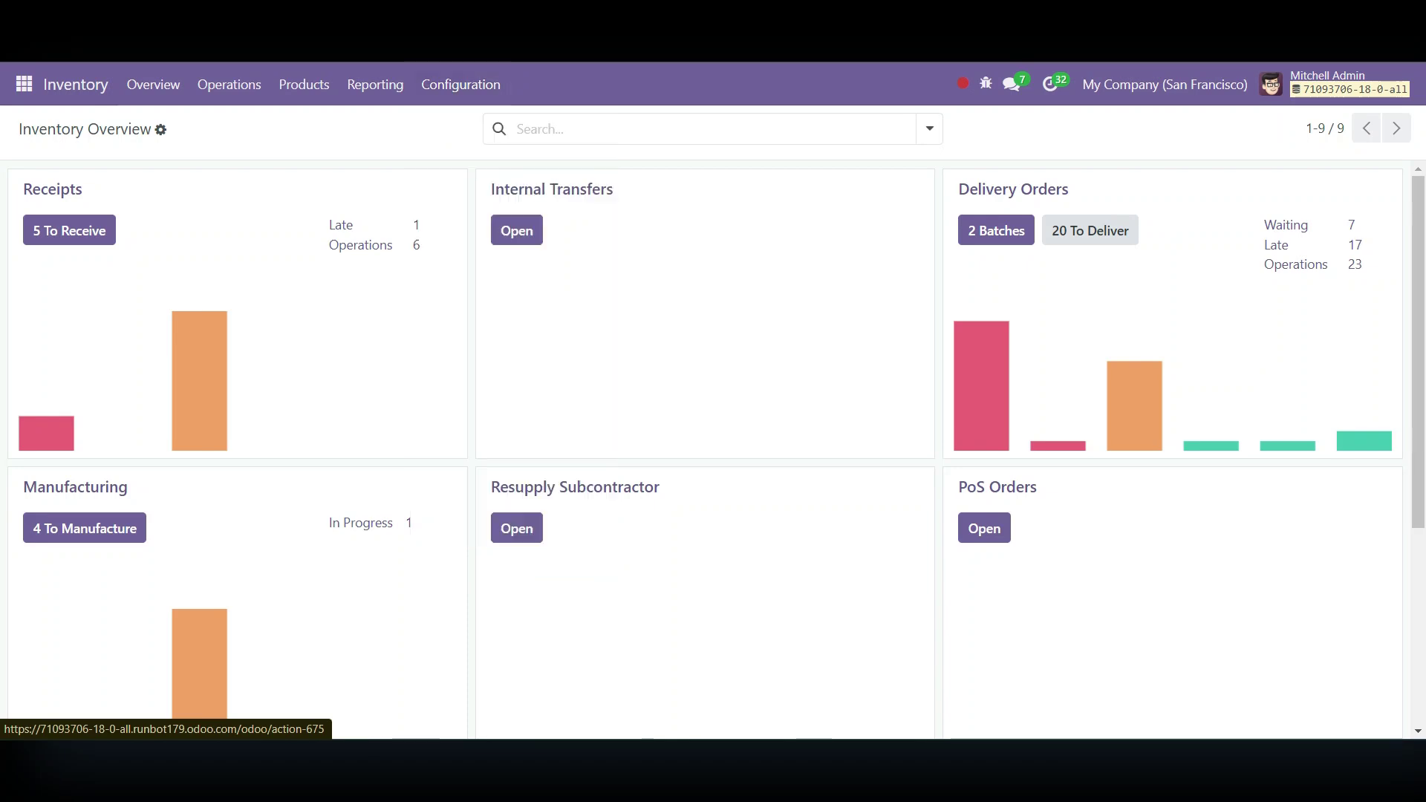
click(461, 84)
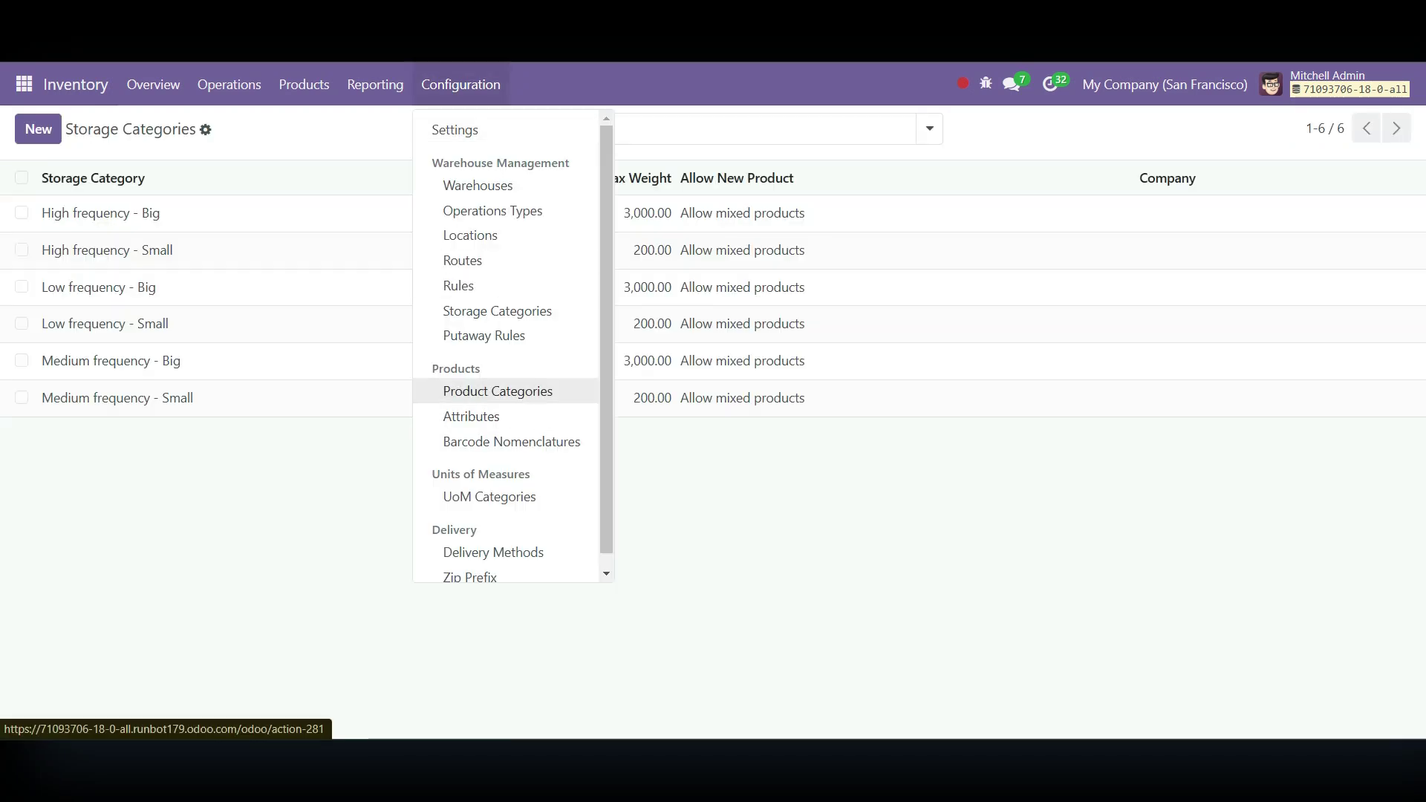
click(497, 391)
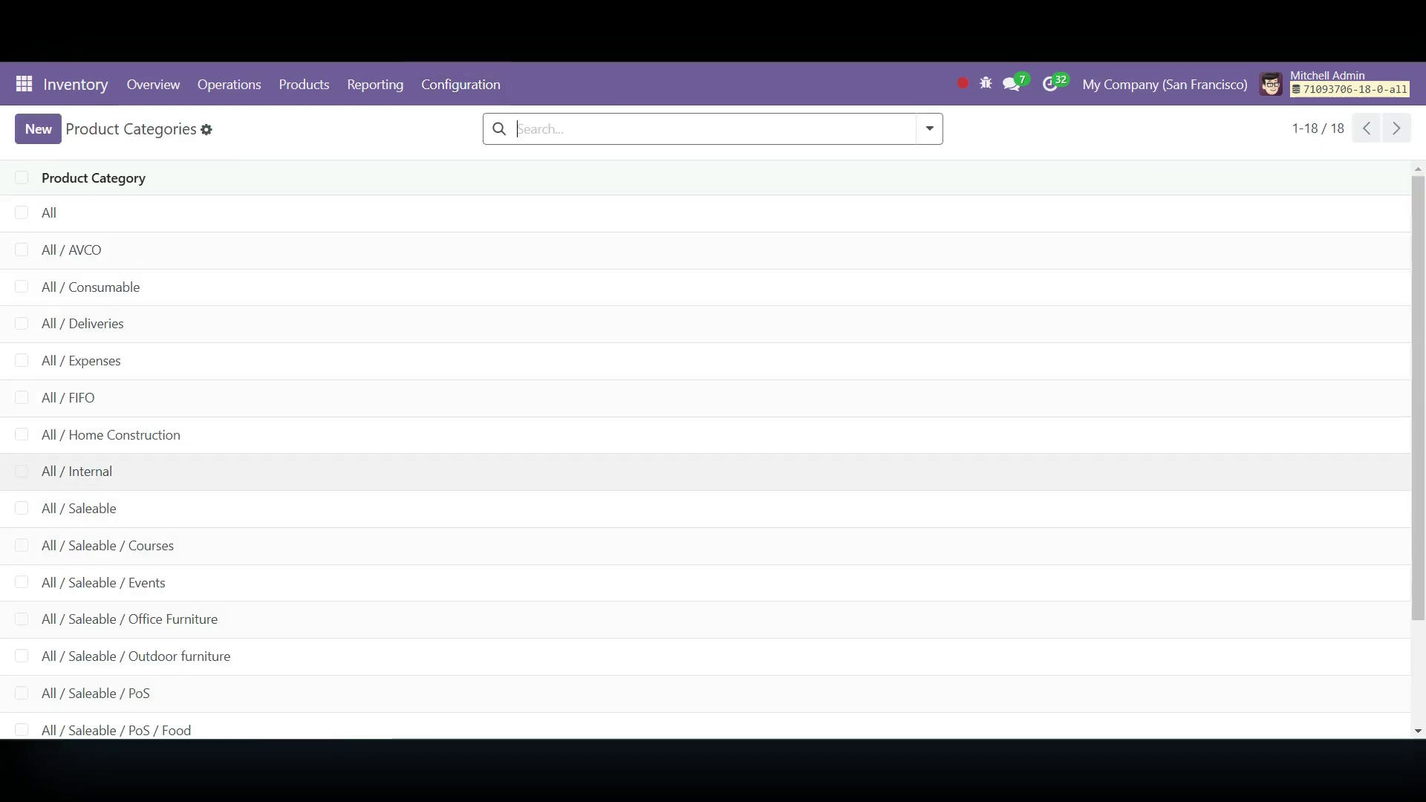
scroll(706, 476, down, 2)
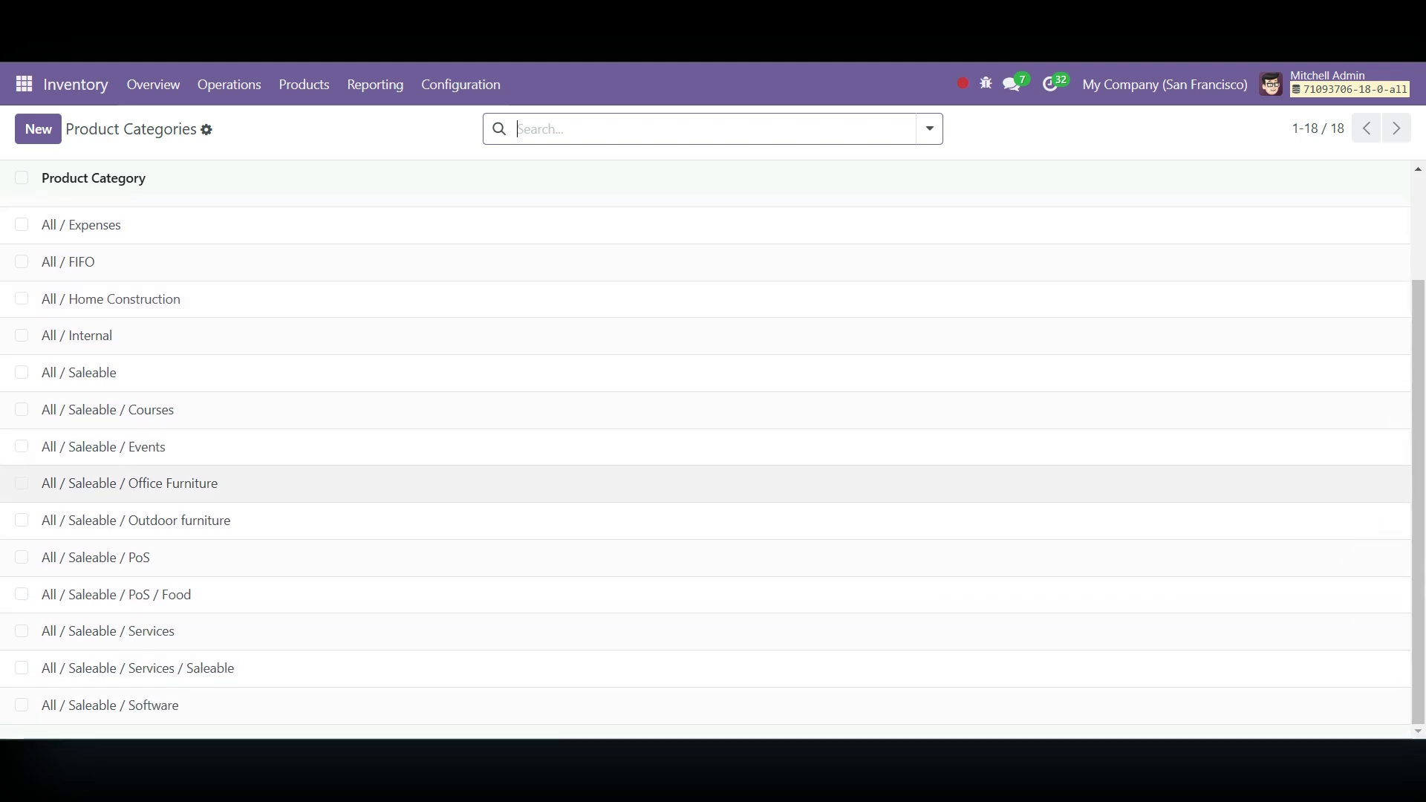
click(130, 483)
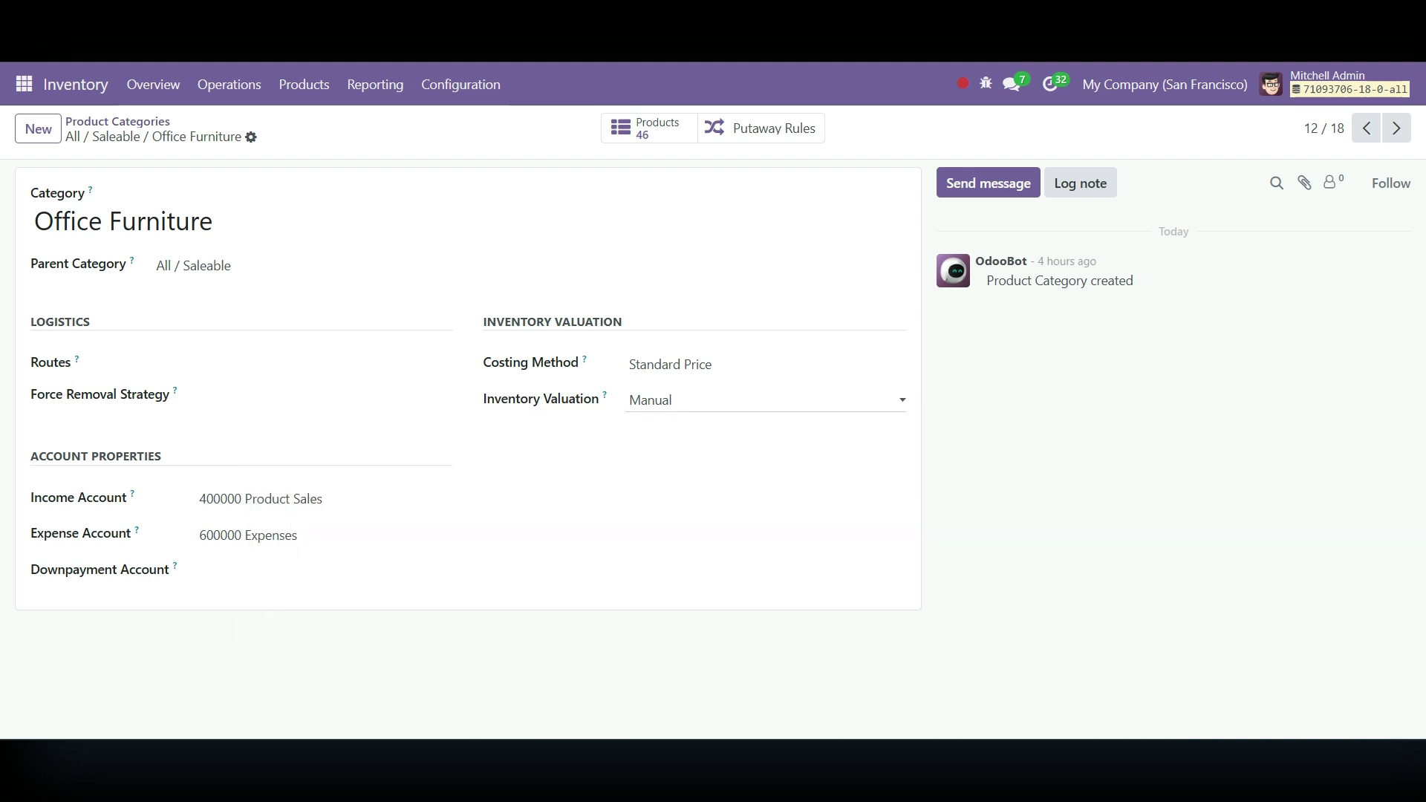
- Set the Office Furniture category's Inventory Valuation to Automated, check its stock accounts and save the category
click(765, 399)
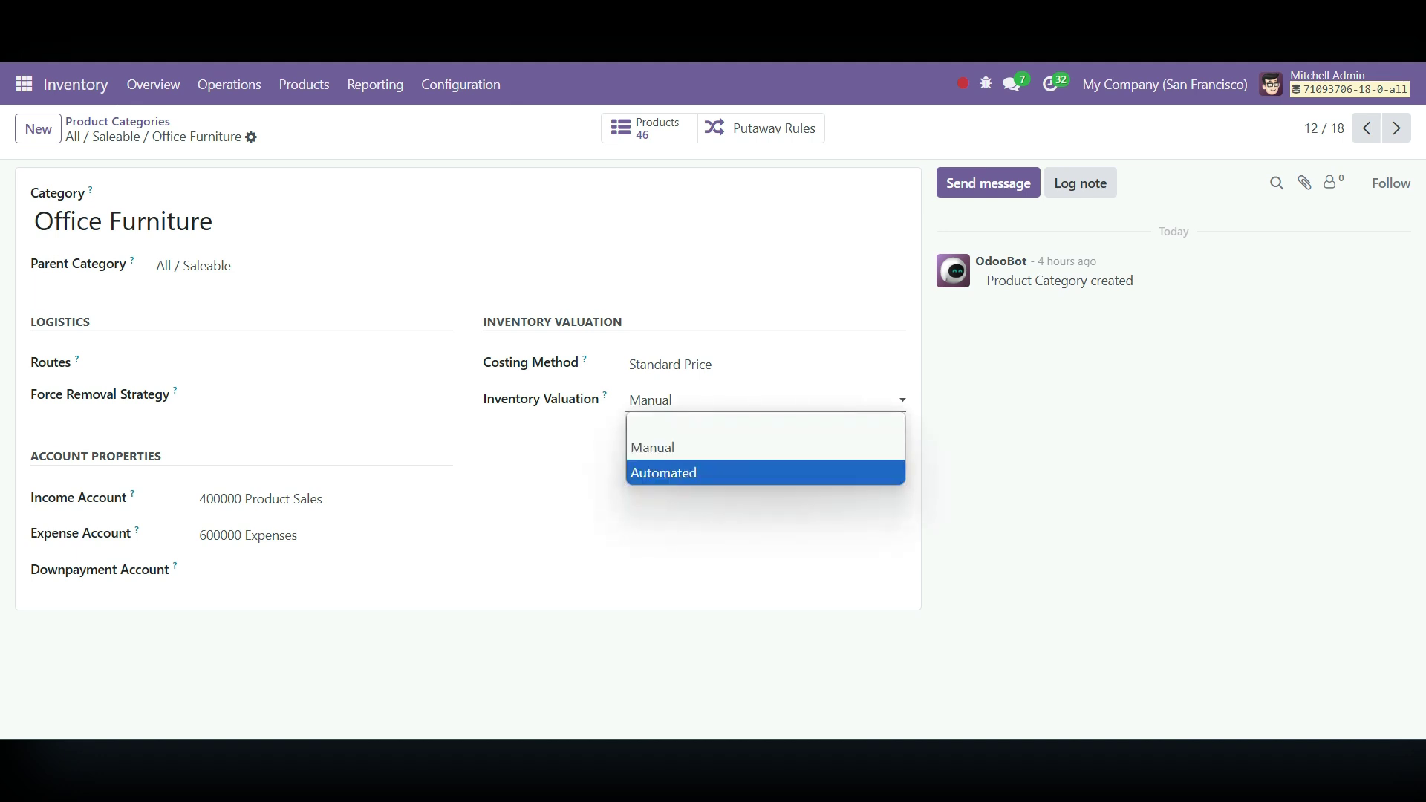
click(690, 472)
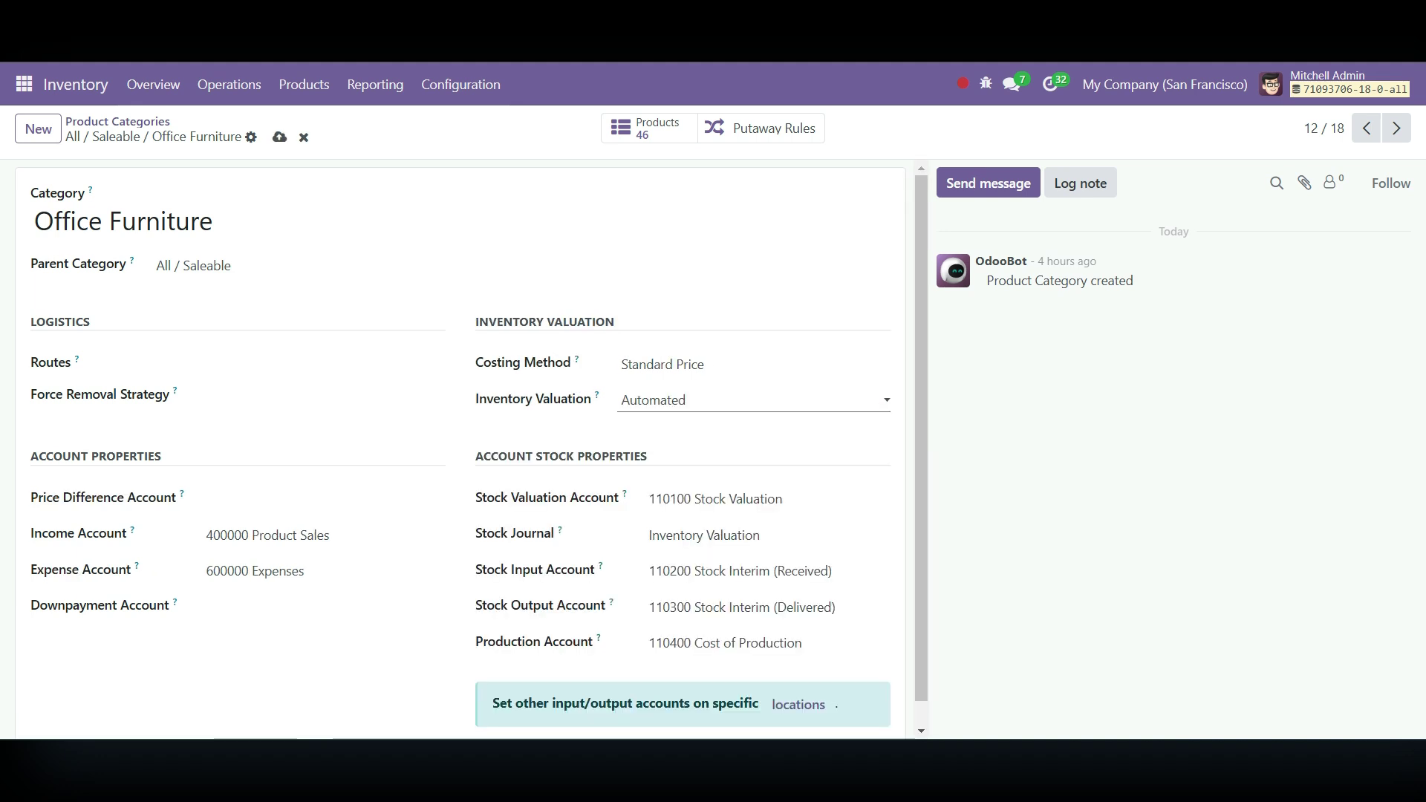
scroll(878, 481, down, 1)
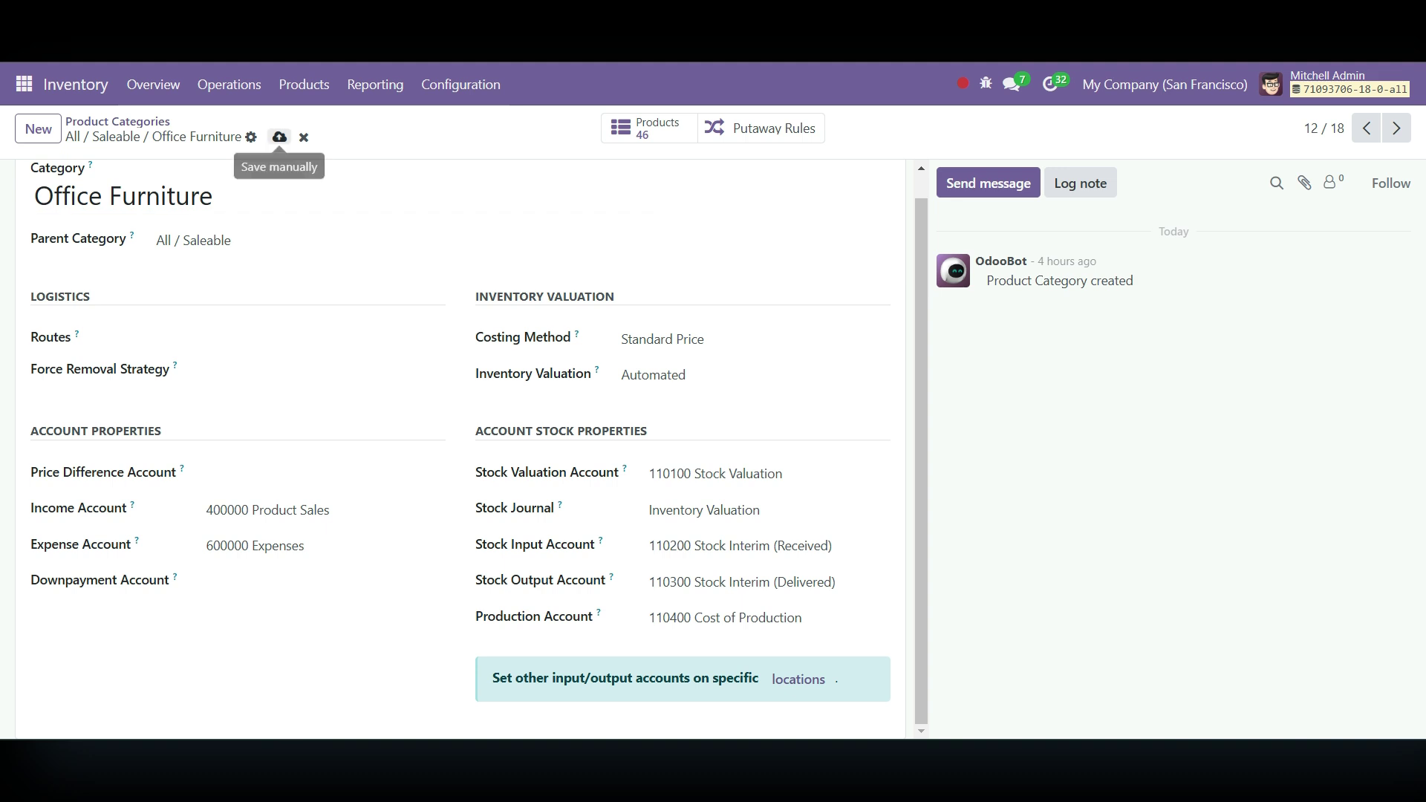
click(279, 137)
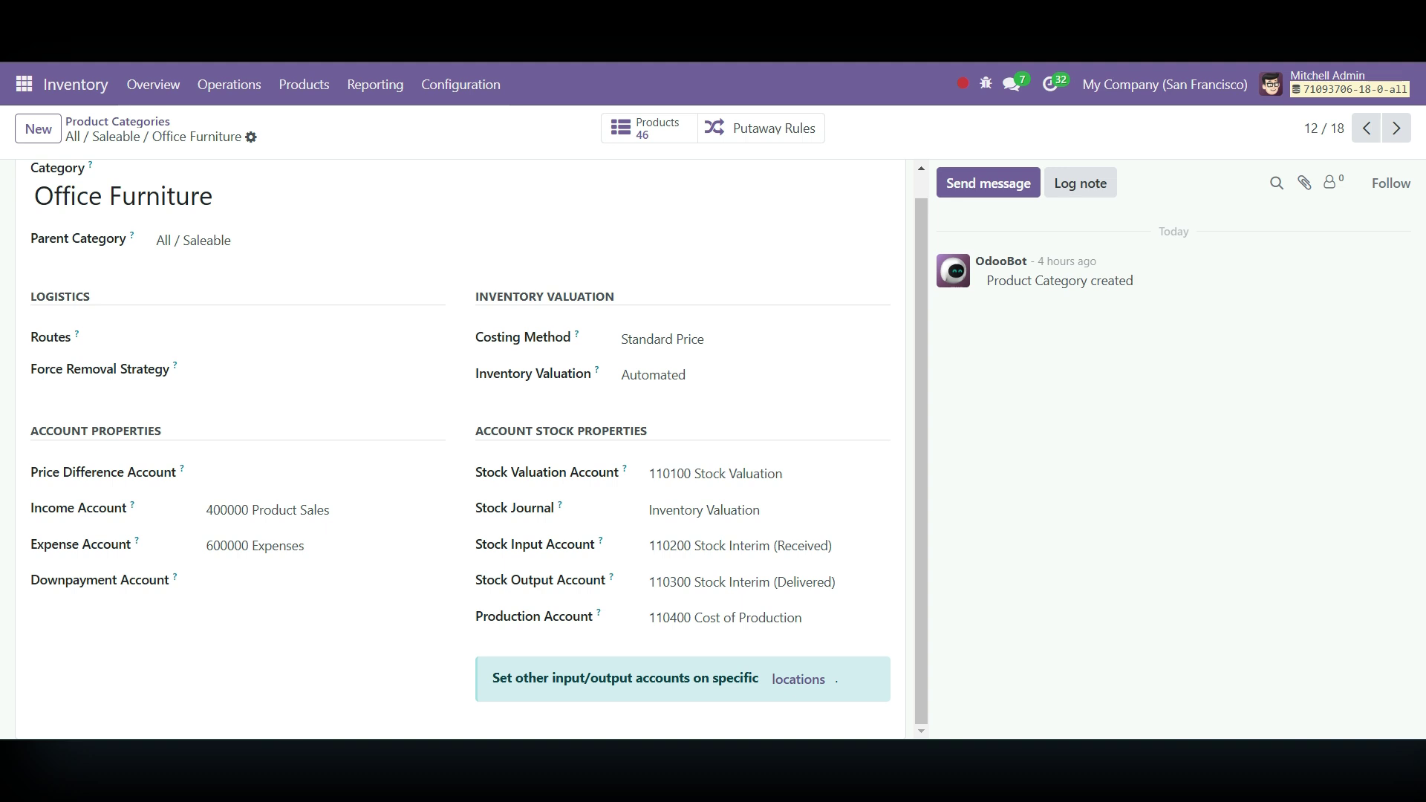
- Open the completed WH/INT/00001 from the internal transfers and duplicate it
click(228, 84)
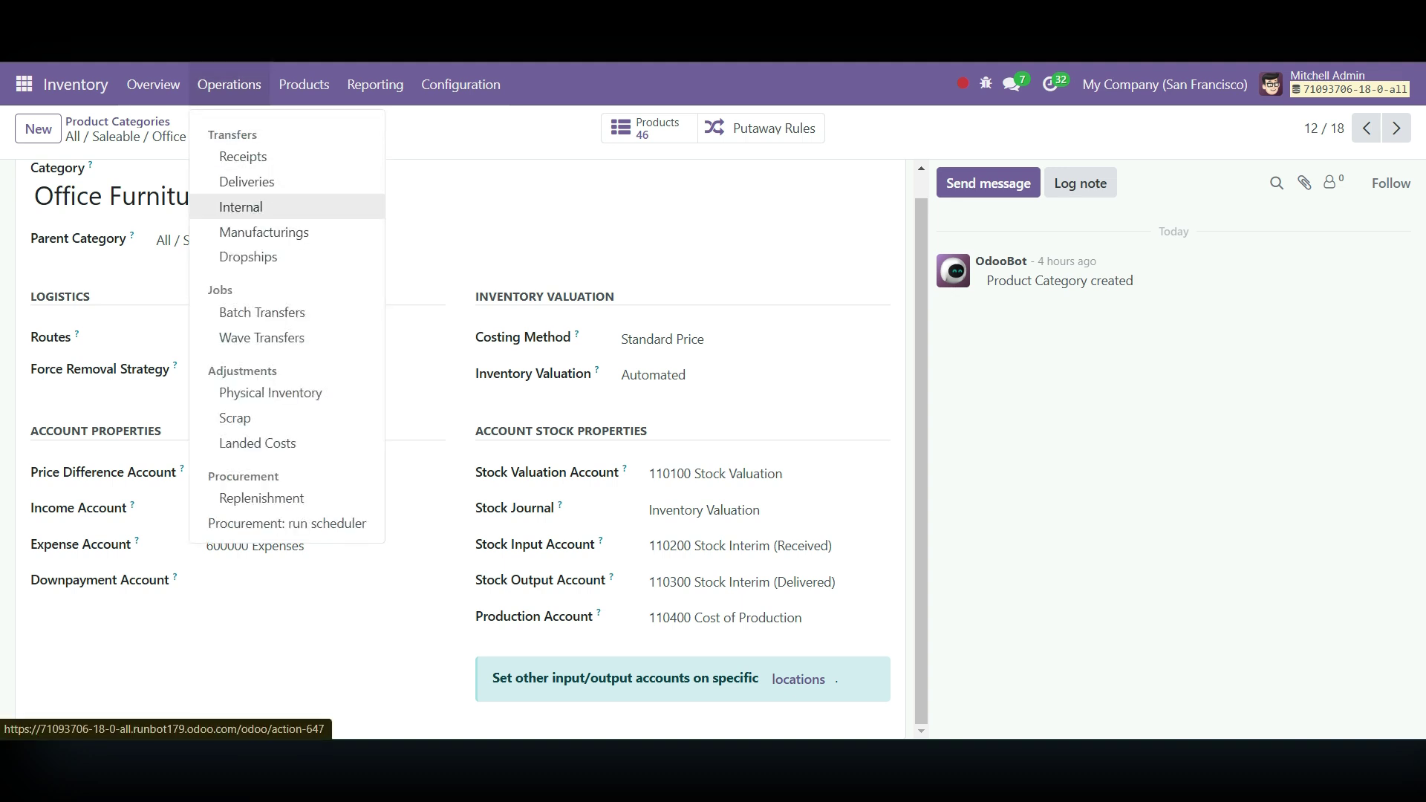
click(241, 206)
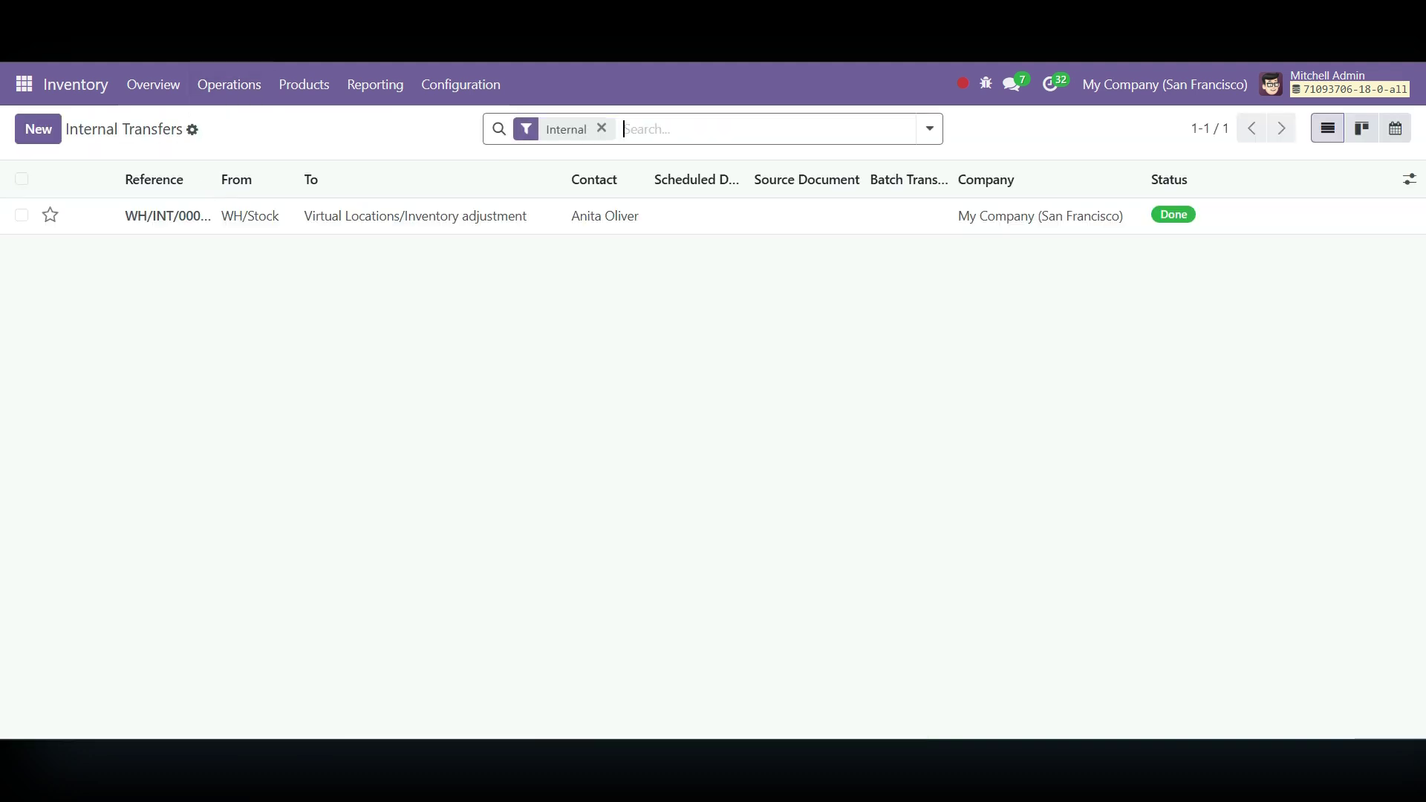
click(167, 216)
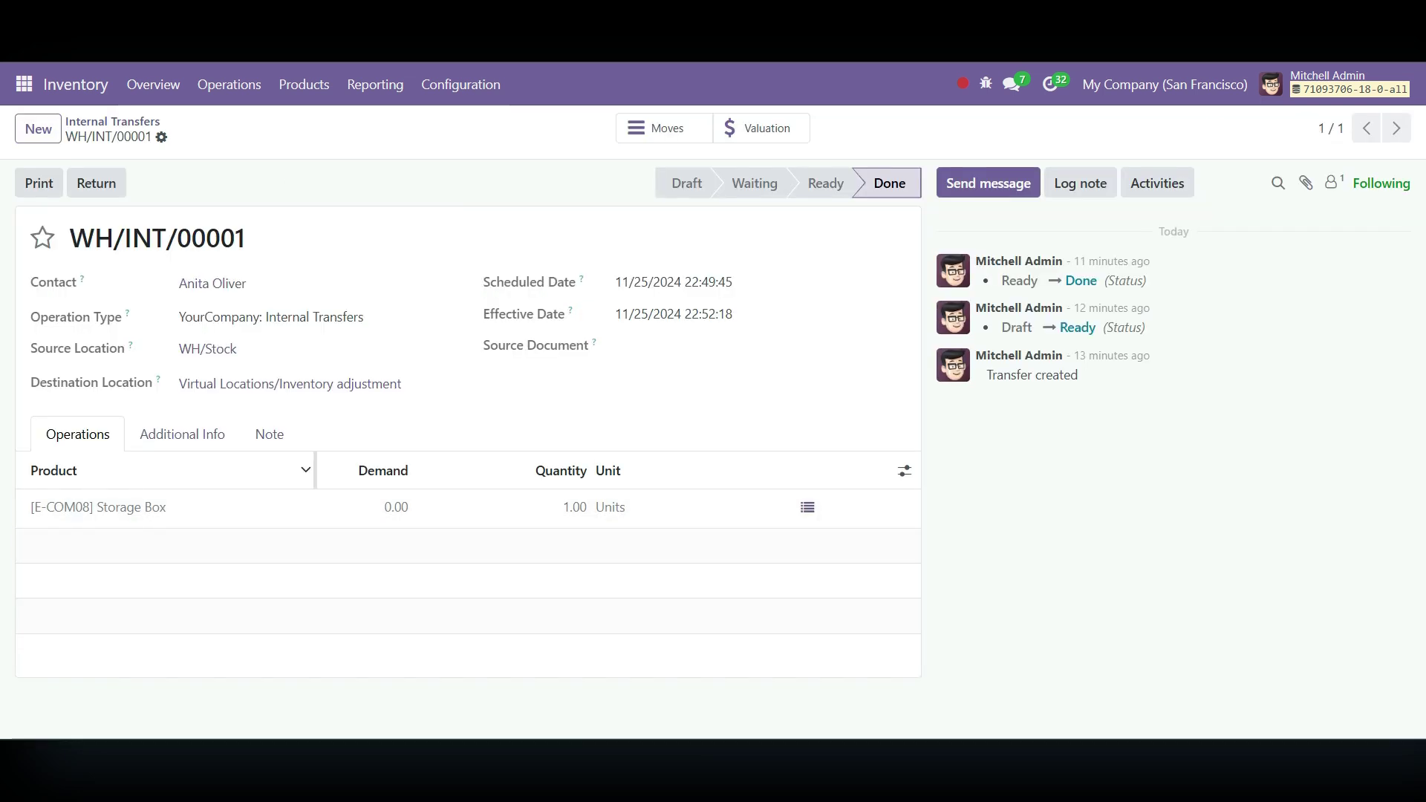
click(161, 136)
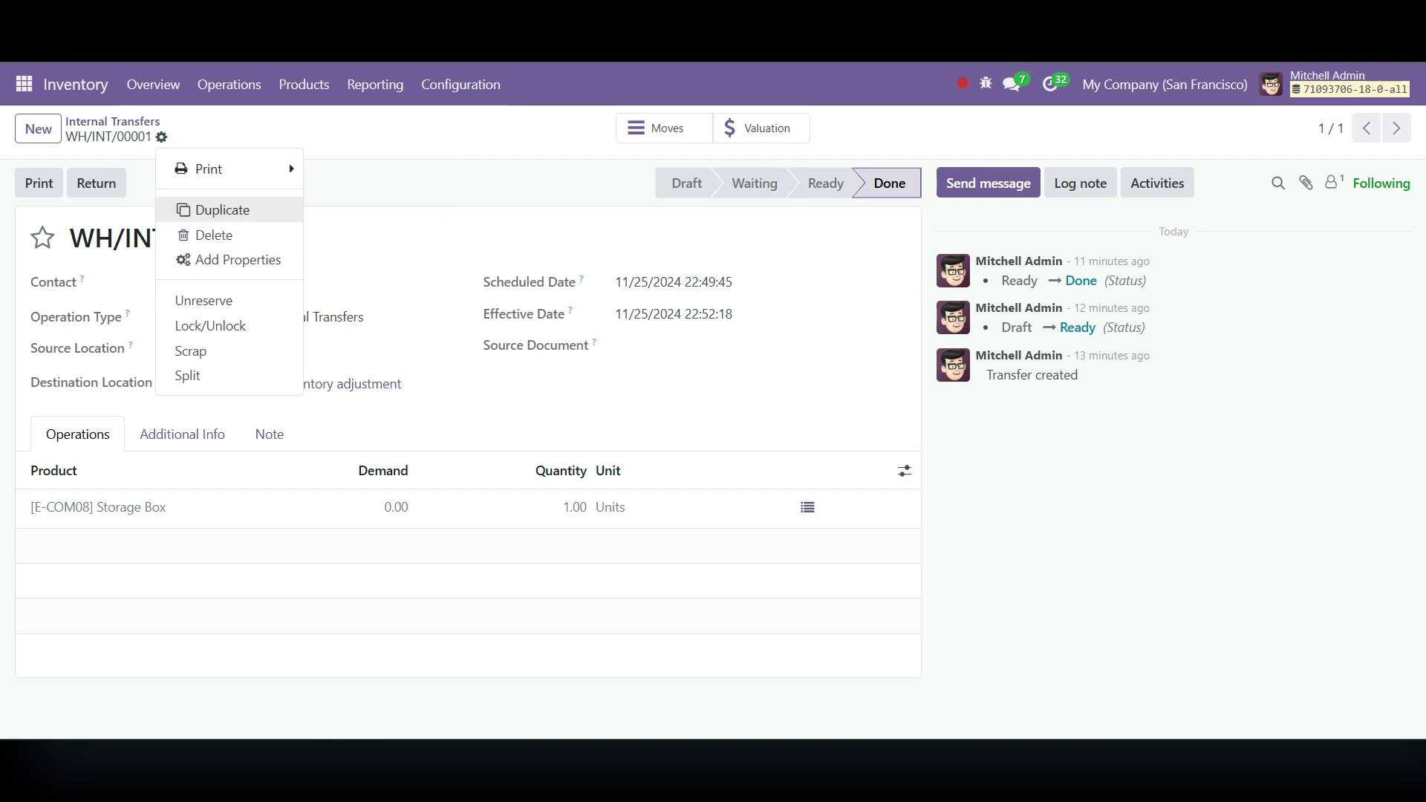
click(222, 209)
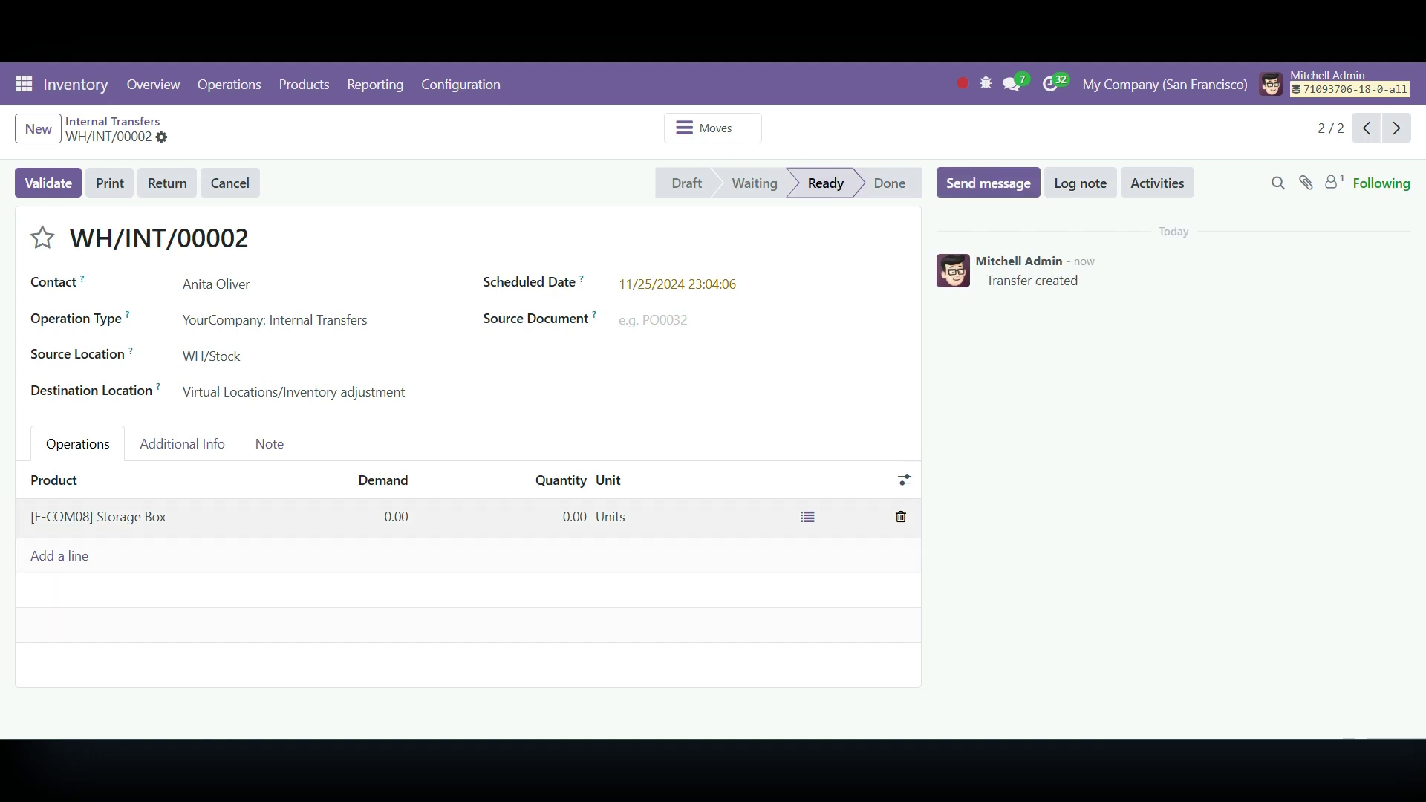
- Set the Storage Box quantity to 2 on transfer WH/INT/00002, save it and validate the transfer
click(575, 517)
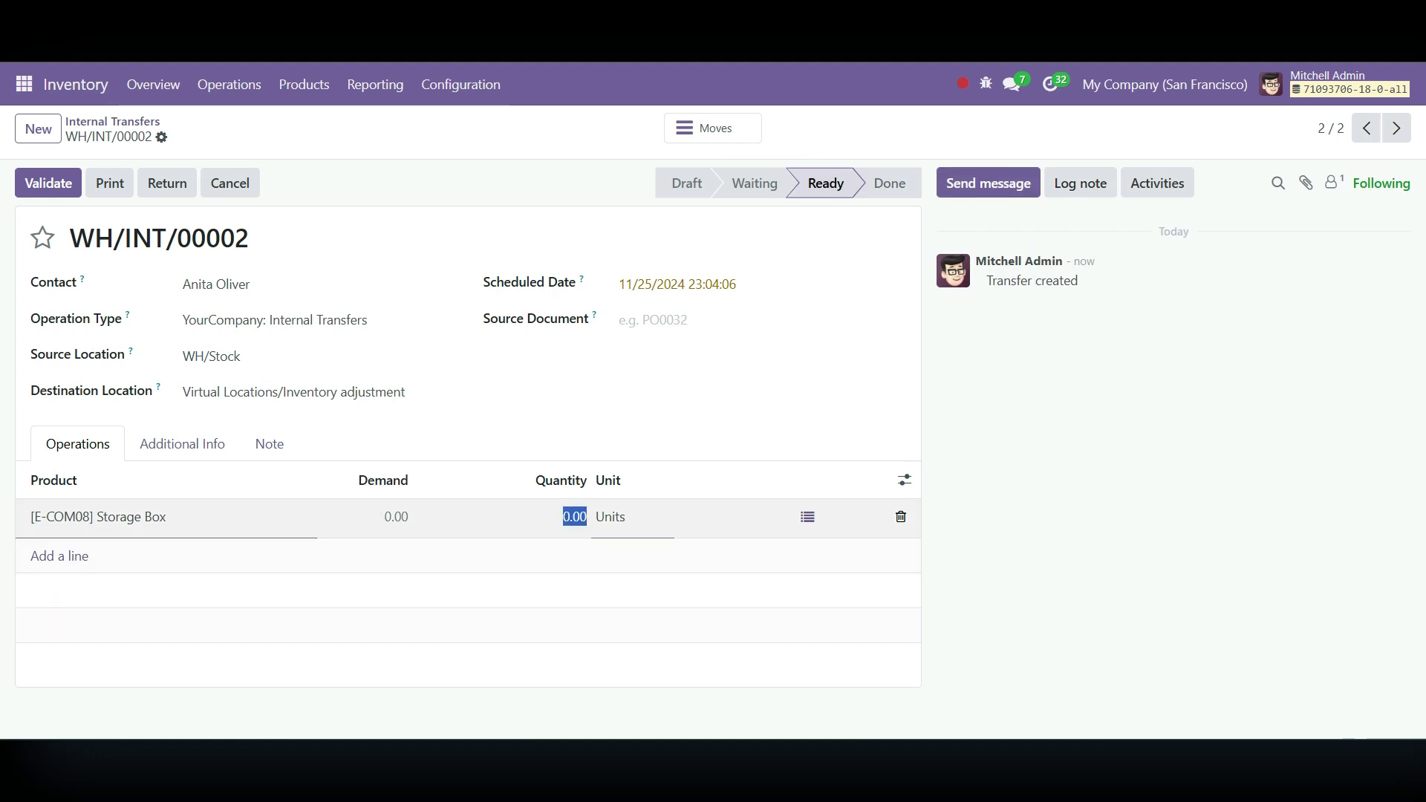
text(2)
key(shift+Tab)
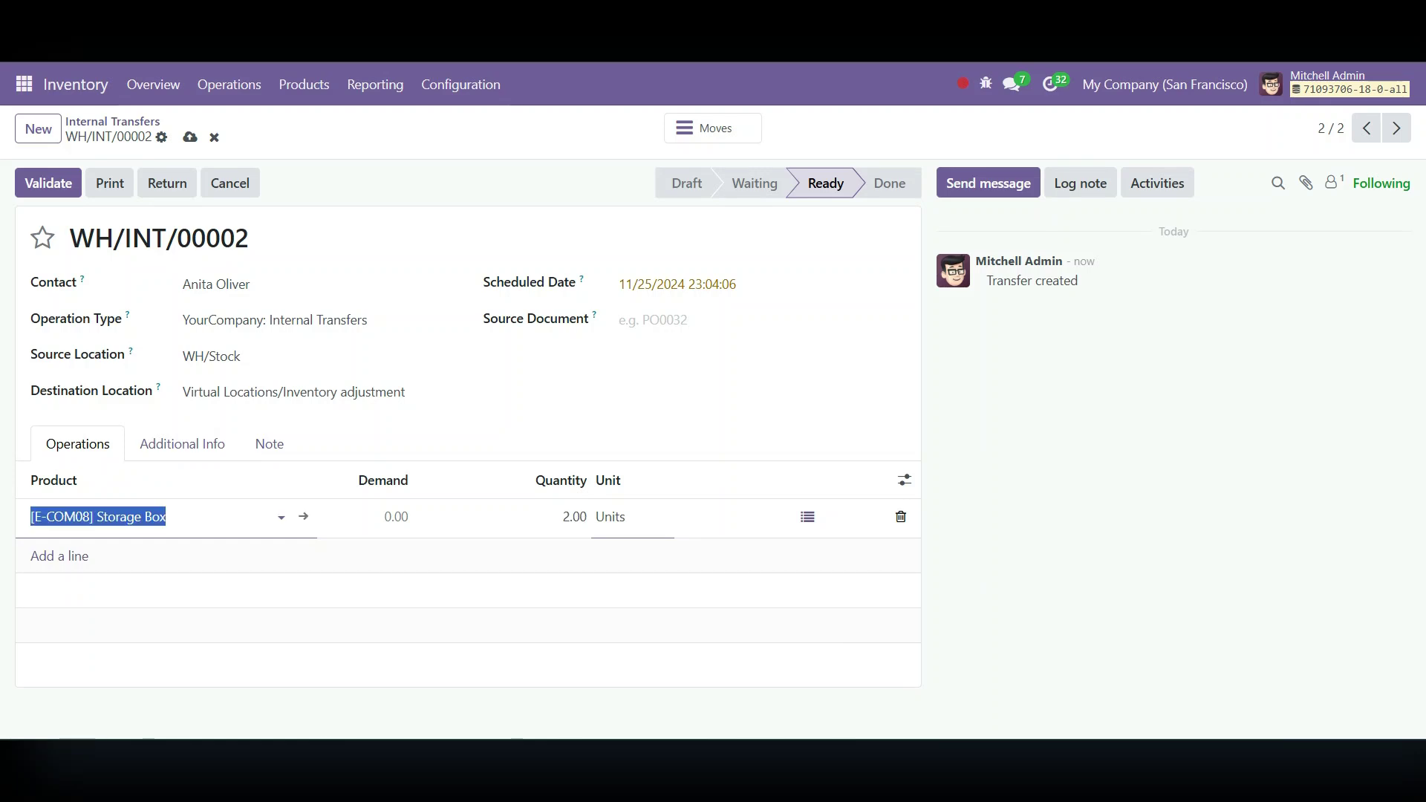
click(190, 137)
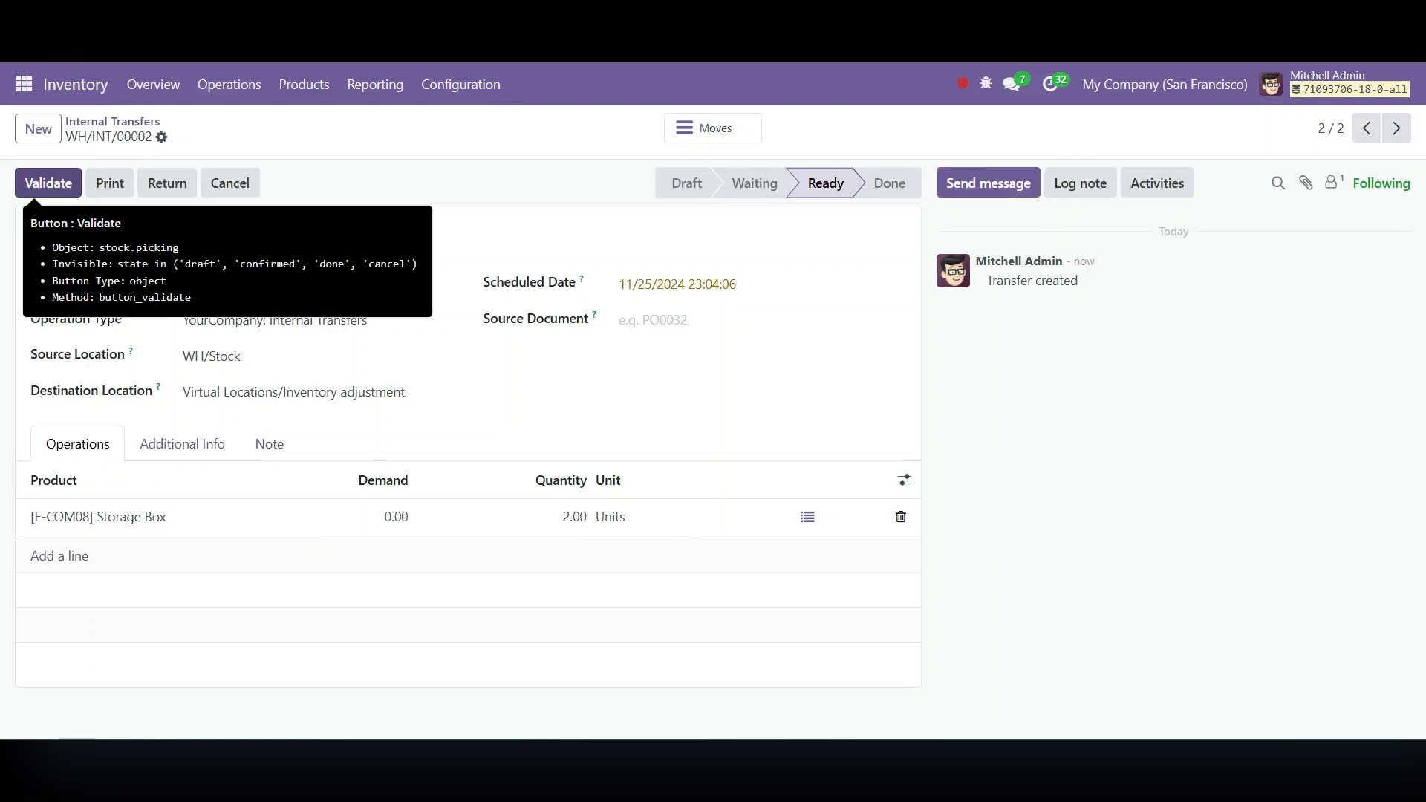
click(48, 182)
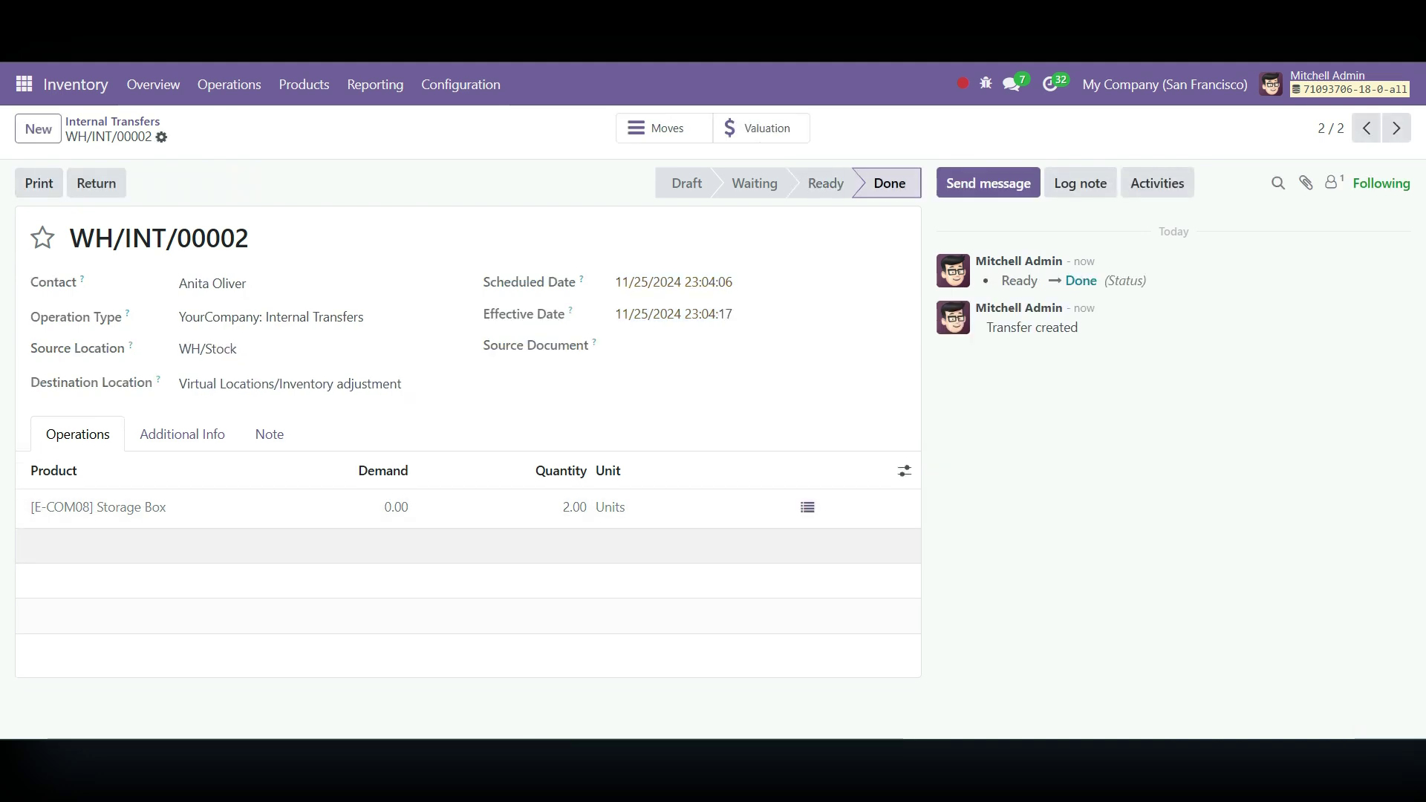
- Open the transfer's stock valuation and, from its line, check the linked transfer's operations, additional information and note
click(759, 128)
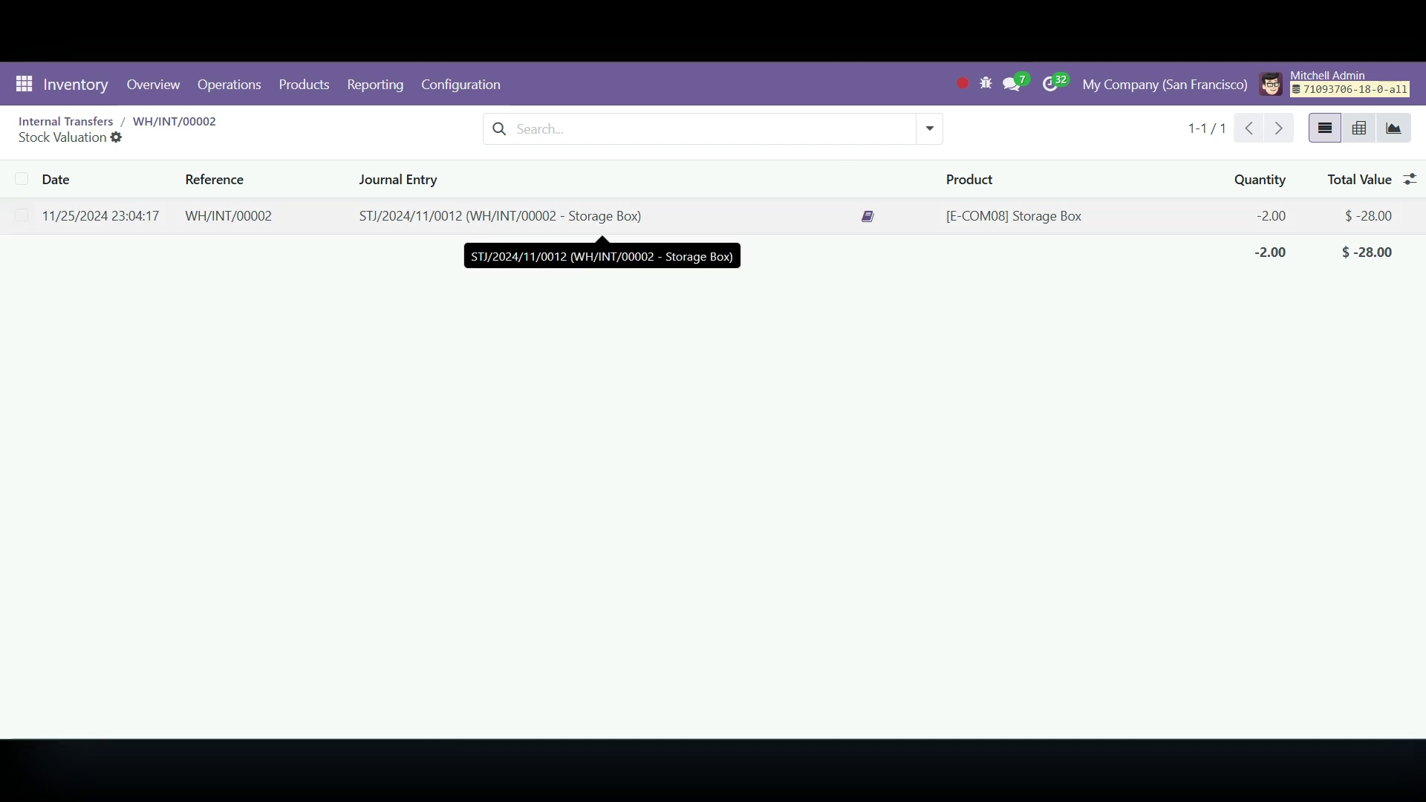
click(604, 217)
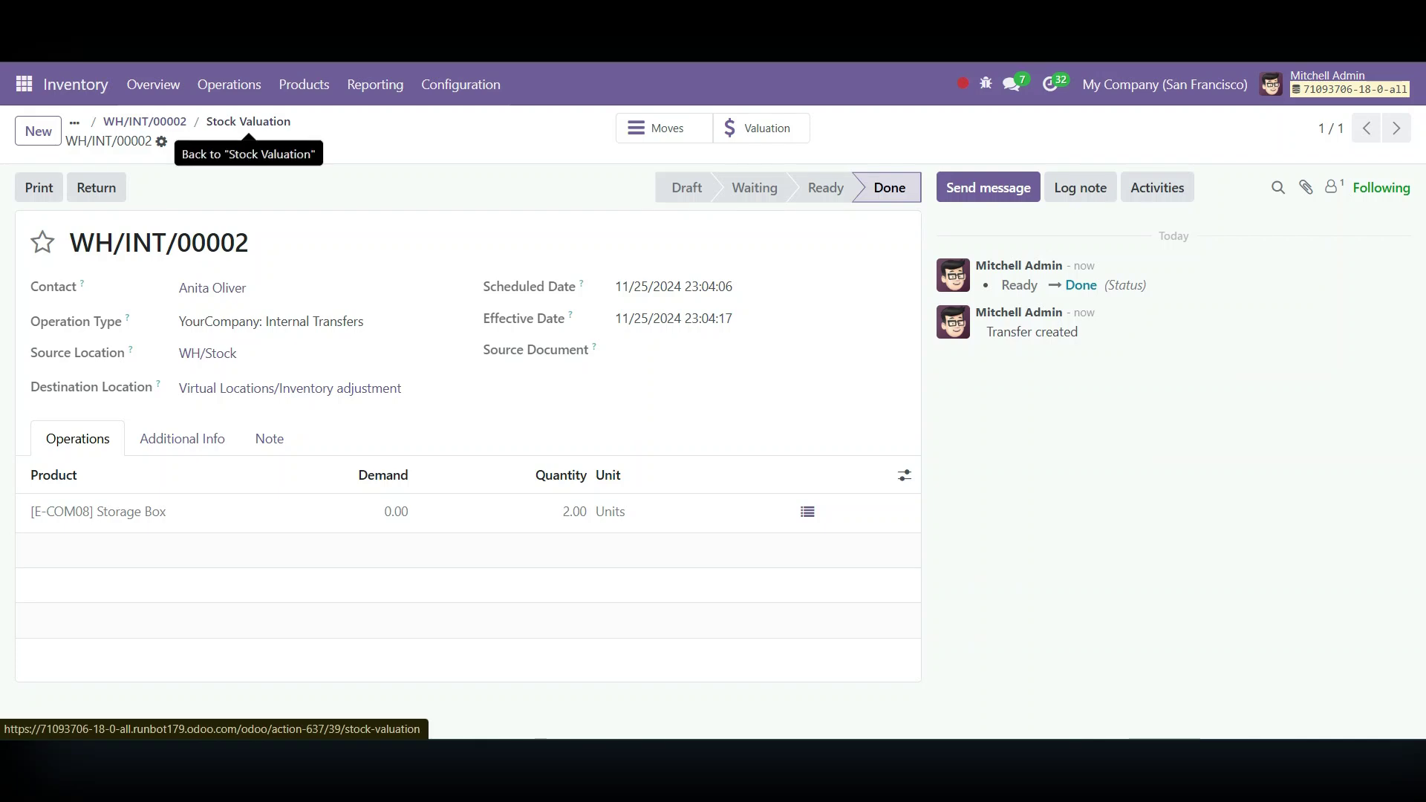
click(182, 439)
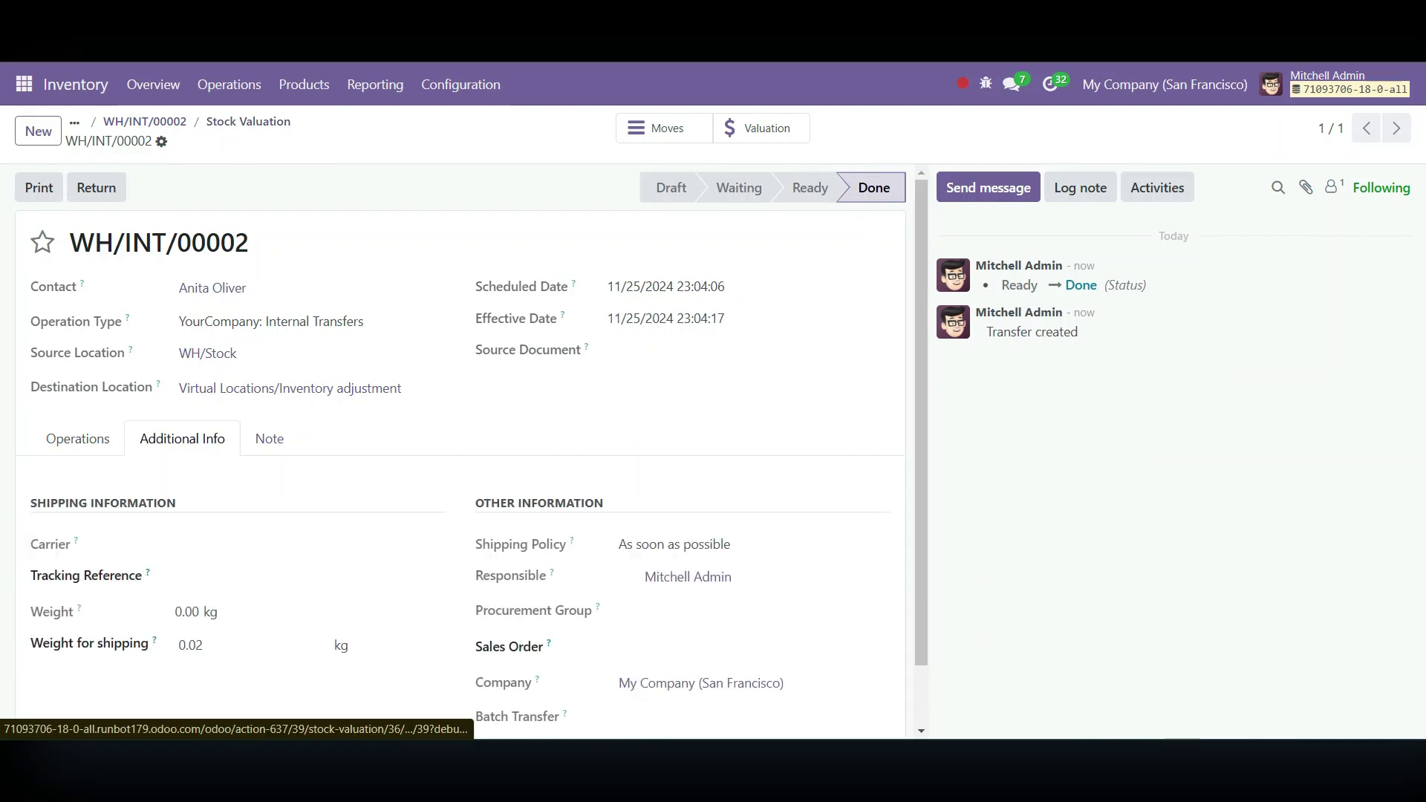
scroll(461, 445, down, 1)
click(269, 369)
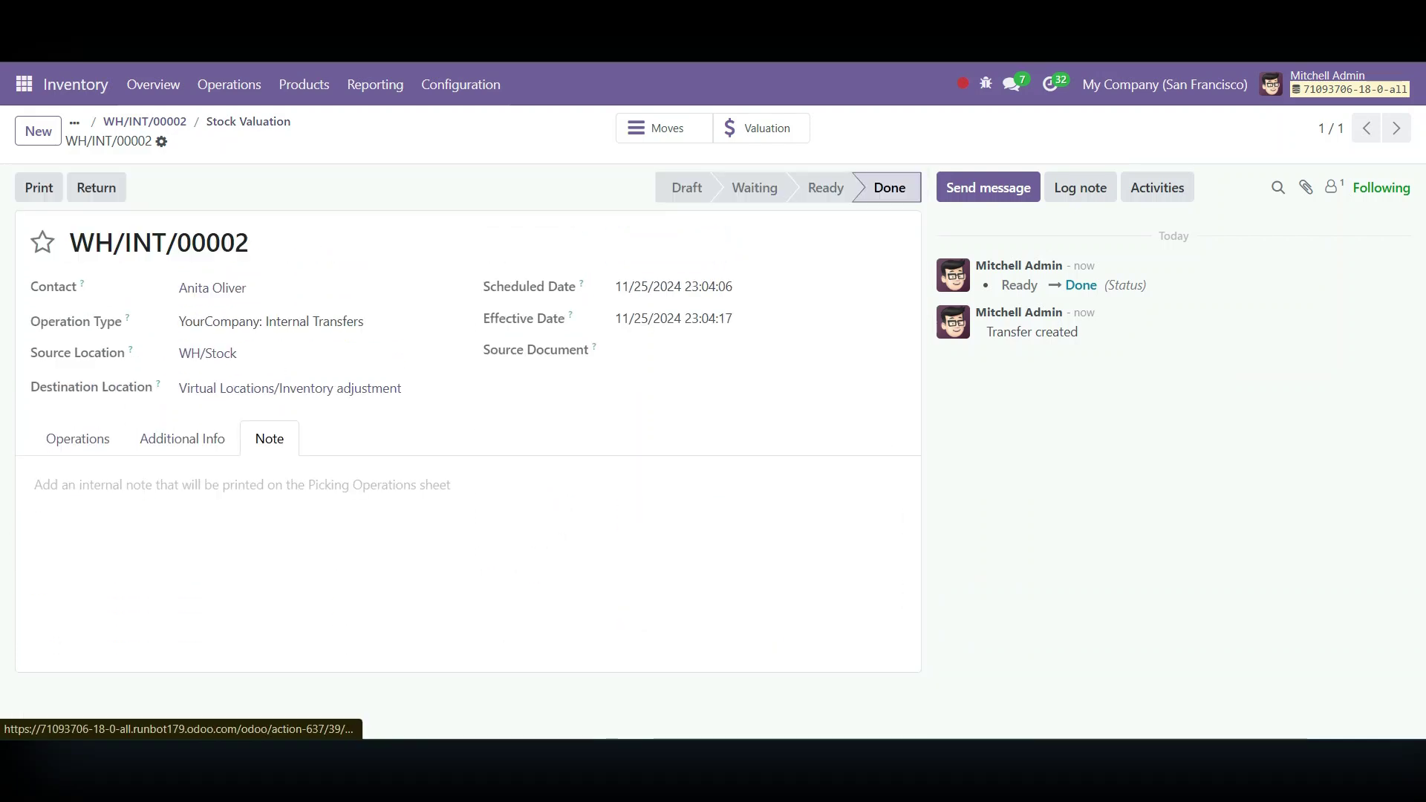
click(78, 438)
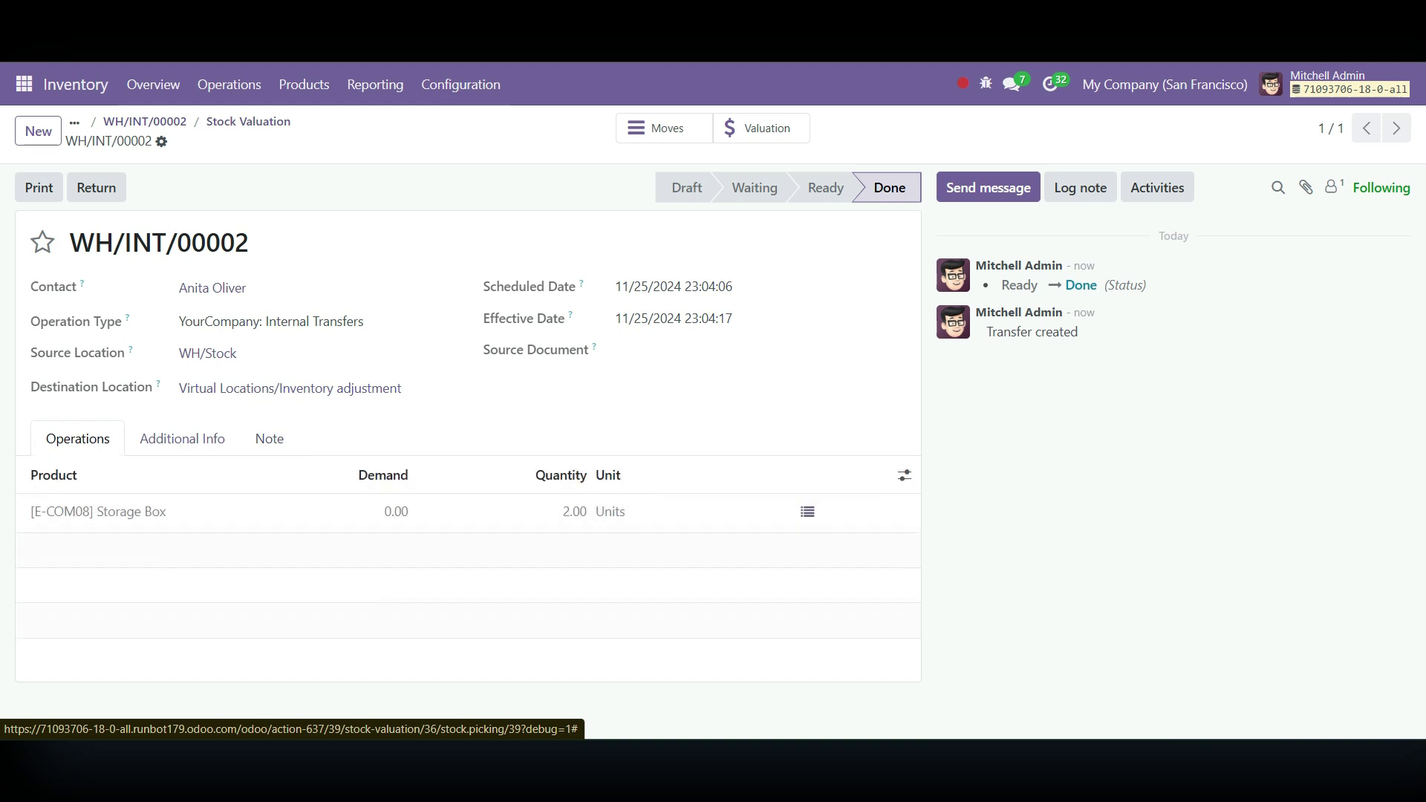
- Return to the stock valuation to examine the Storage Box line's journal entry, and go back to the internal transfers list
click(248, 122)
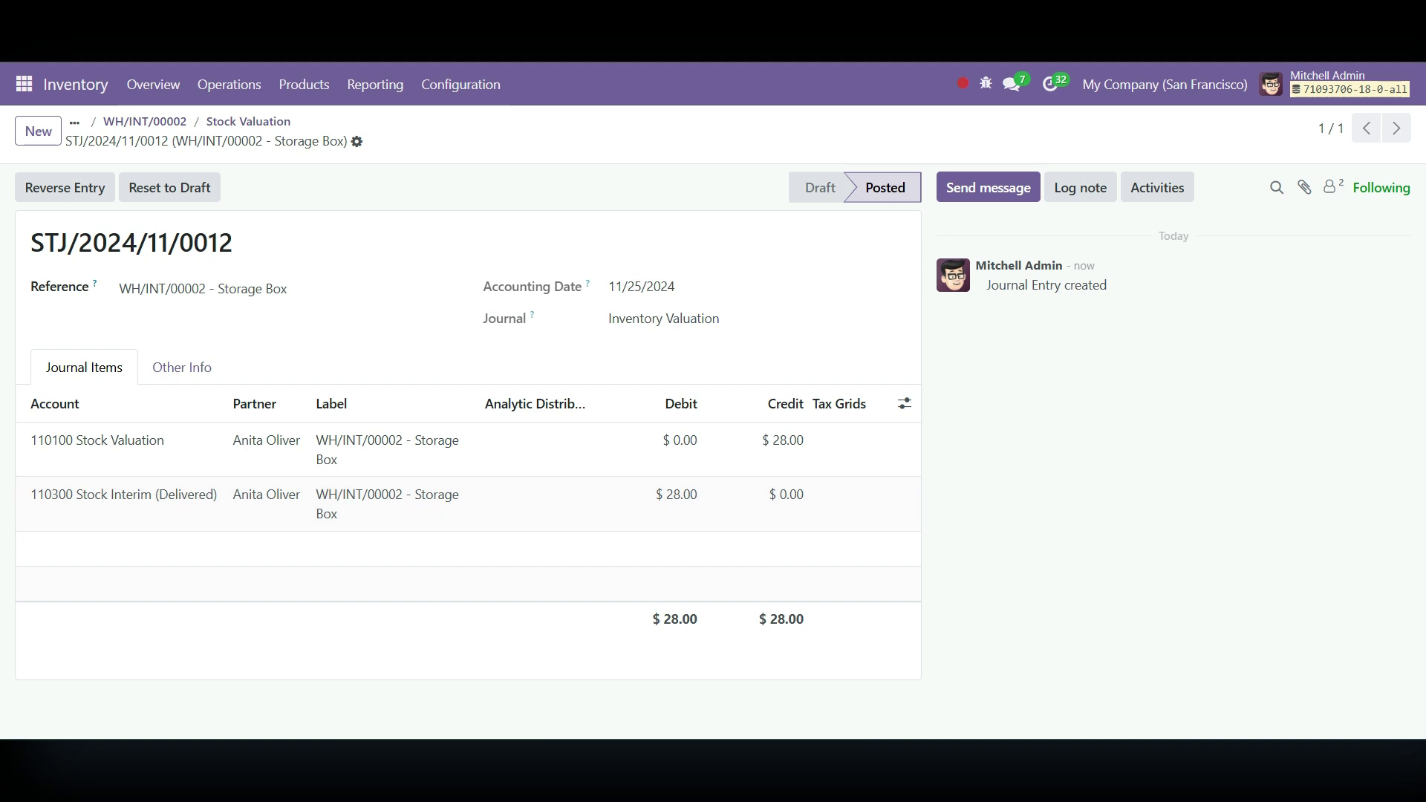
click(145, 121)
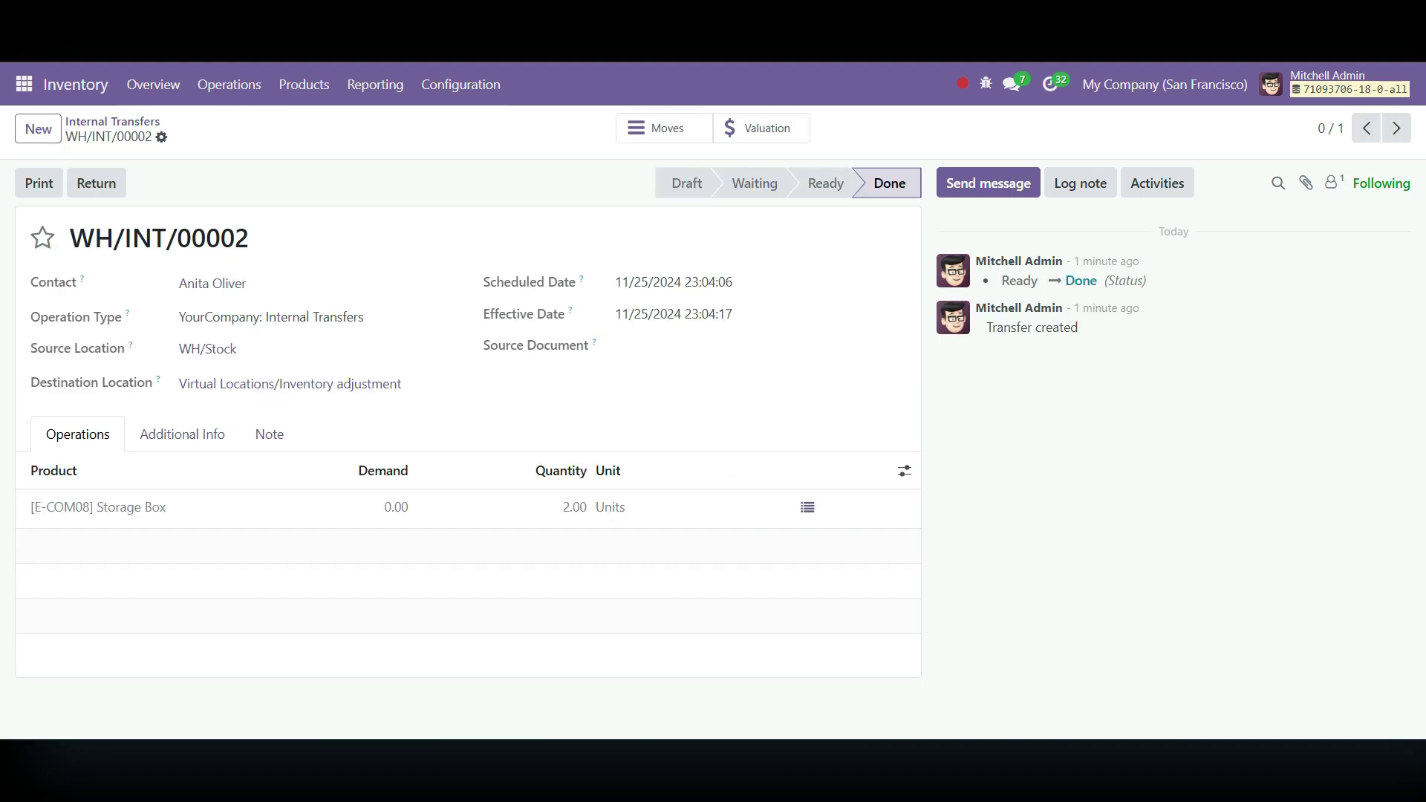
click(112, 122)
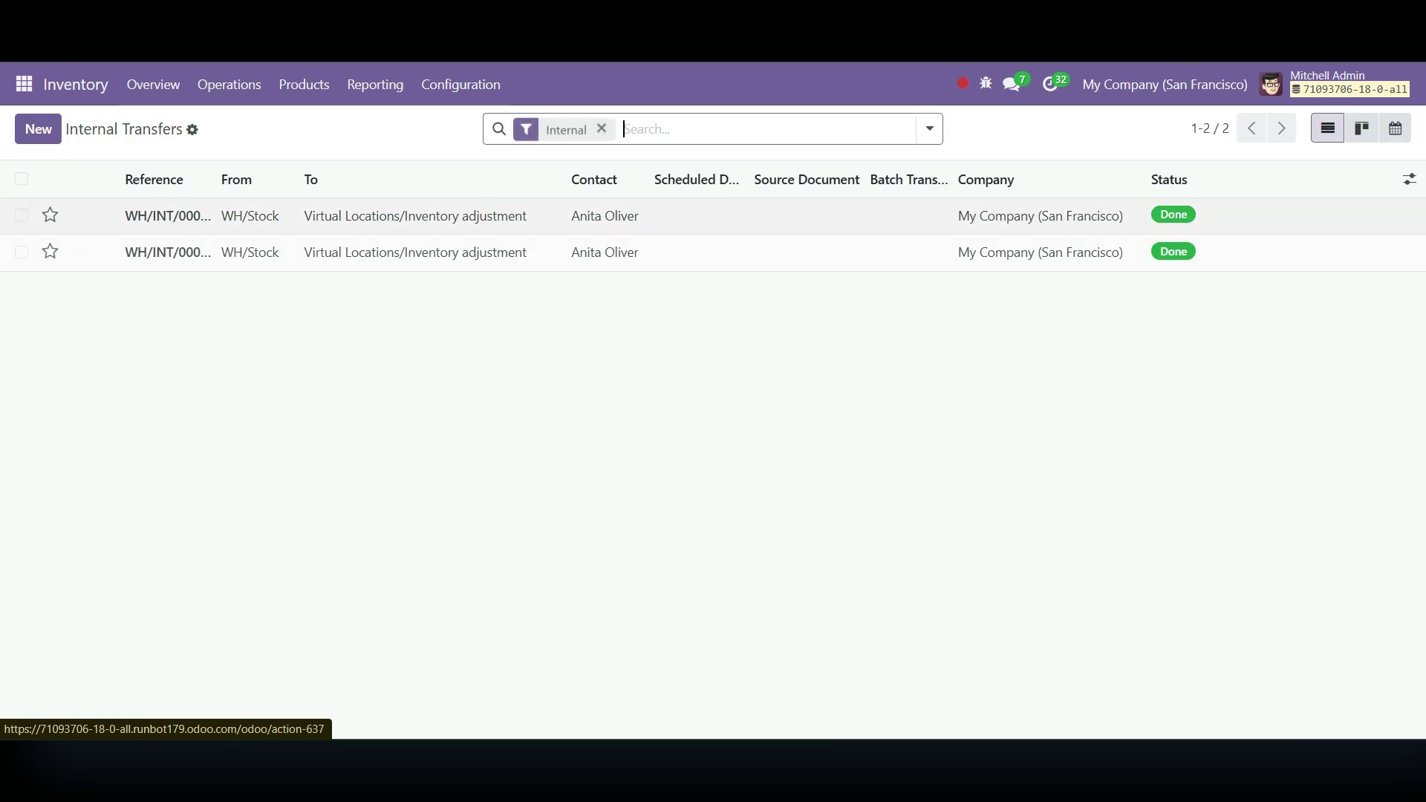